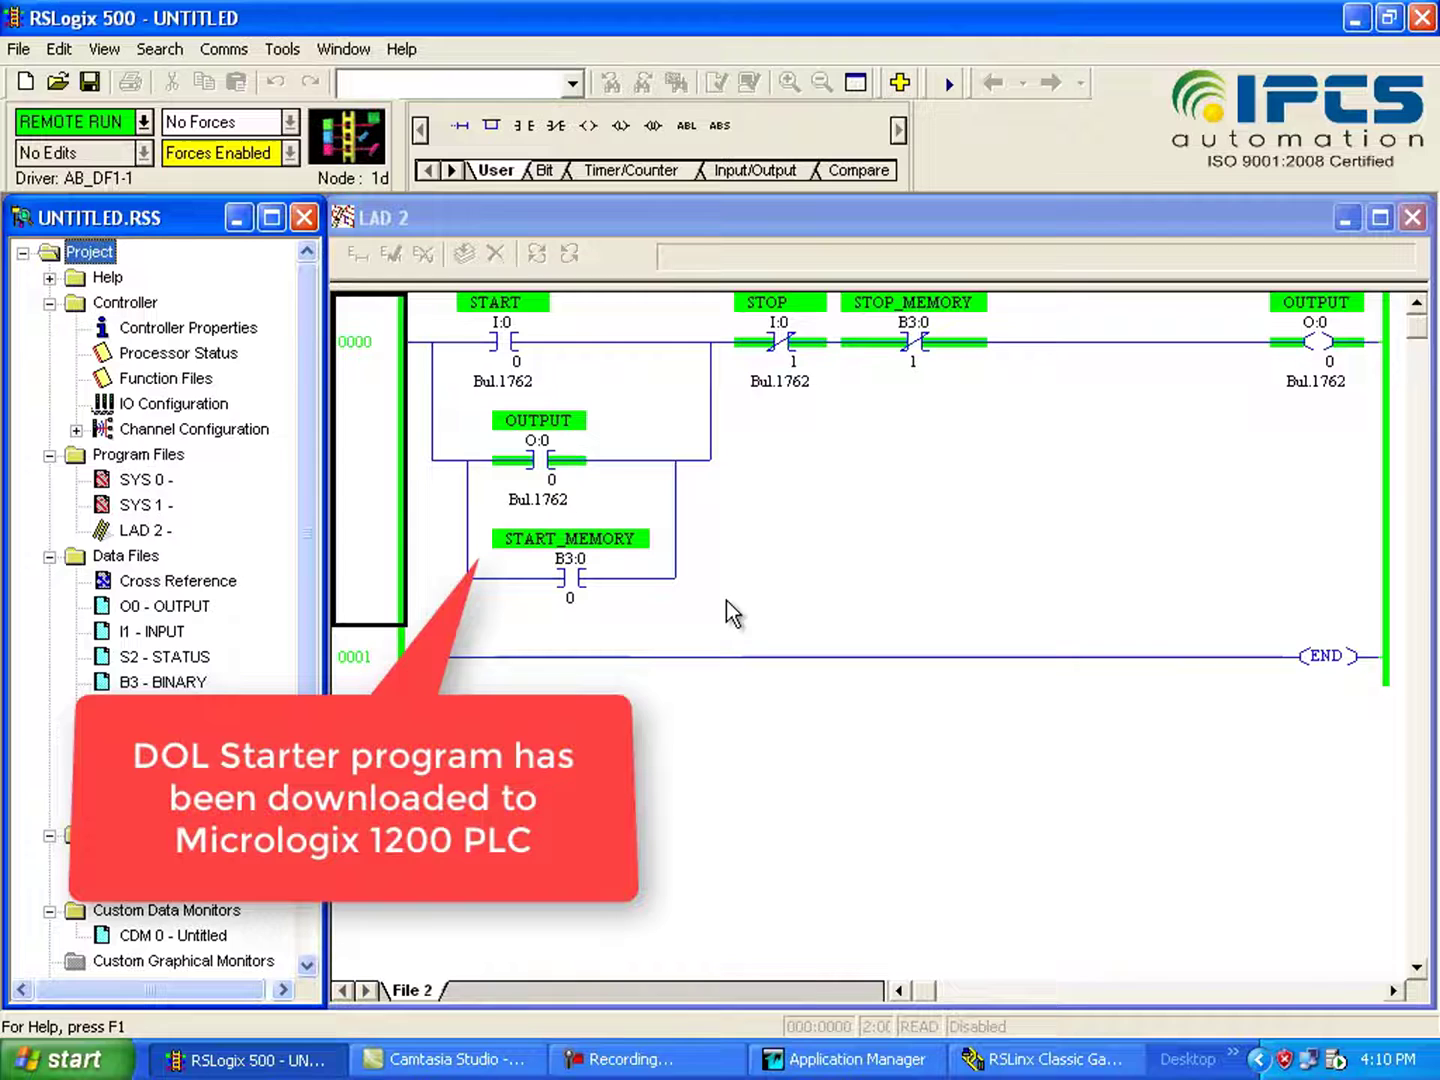
Select the START_MEMORY contact, then open RSLinx's DDE/OPC Topic Configuration dialog
left_click(563, 581)
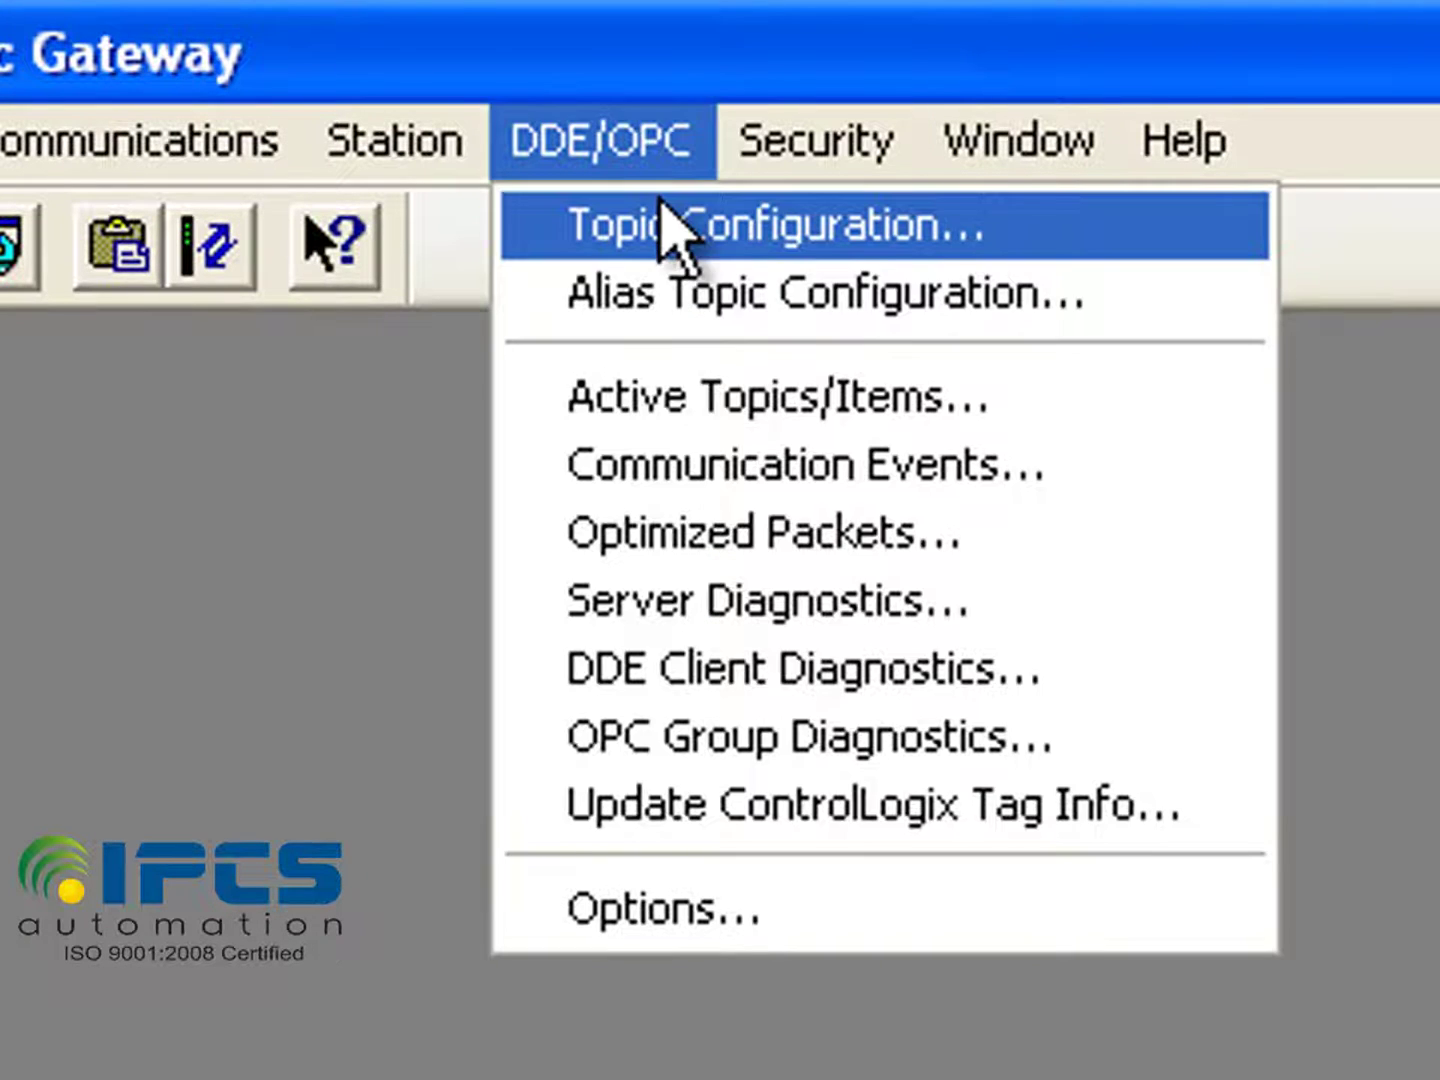
left_click(912, 228)
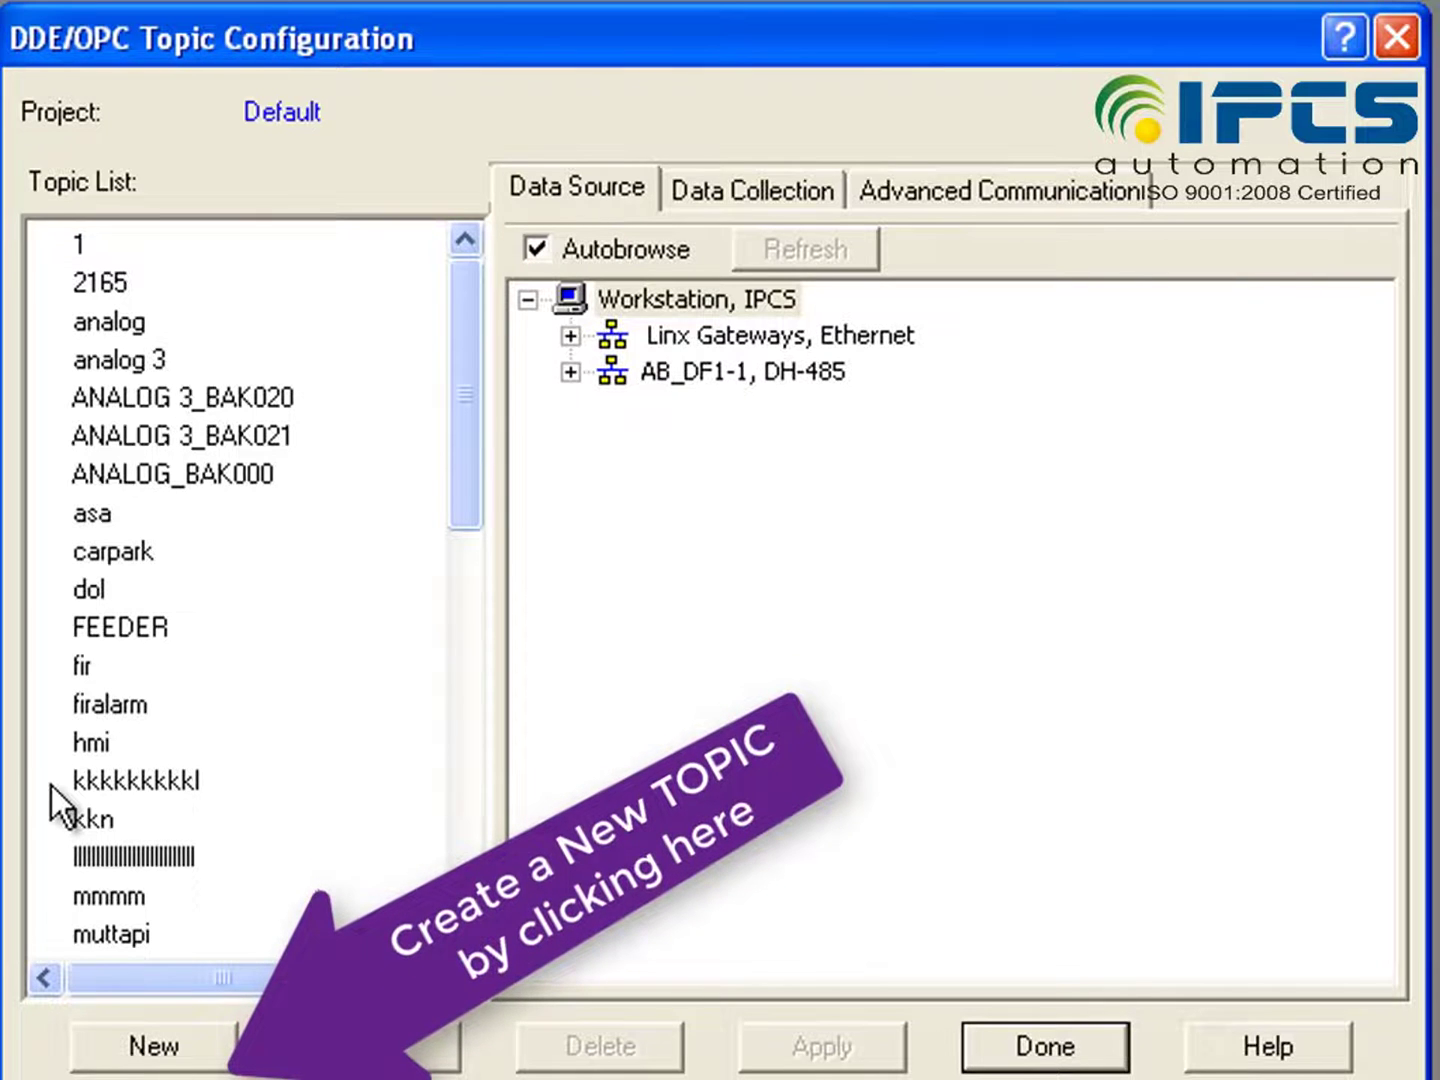
Create a DDE topic named 'topic' sourced from the 01 MicroLogix 1200 on AB_DF1-1
left_click(154, 1045)
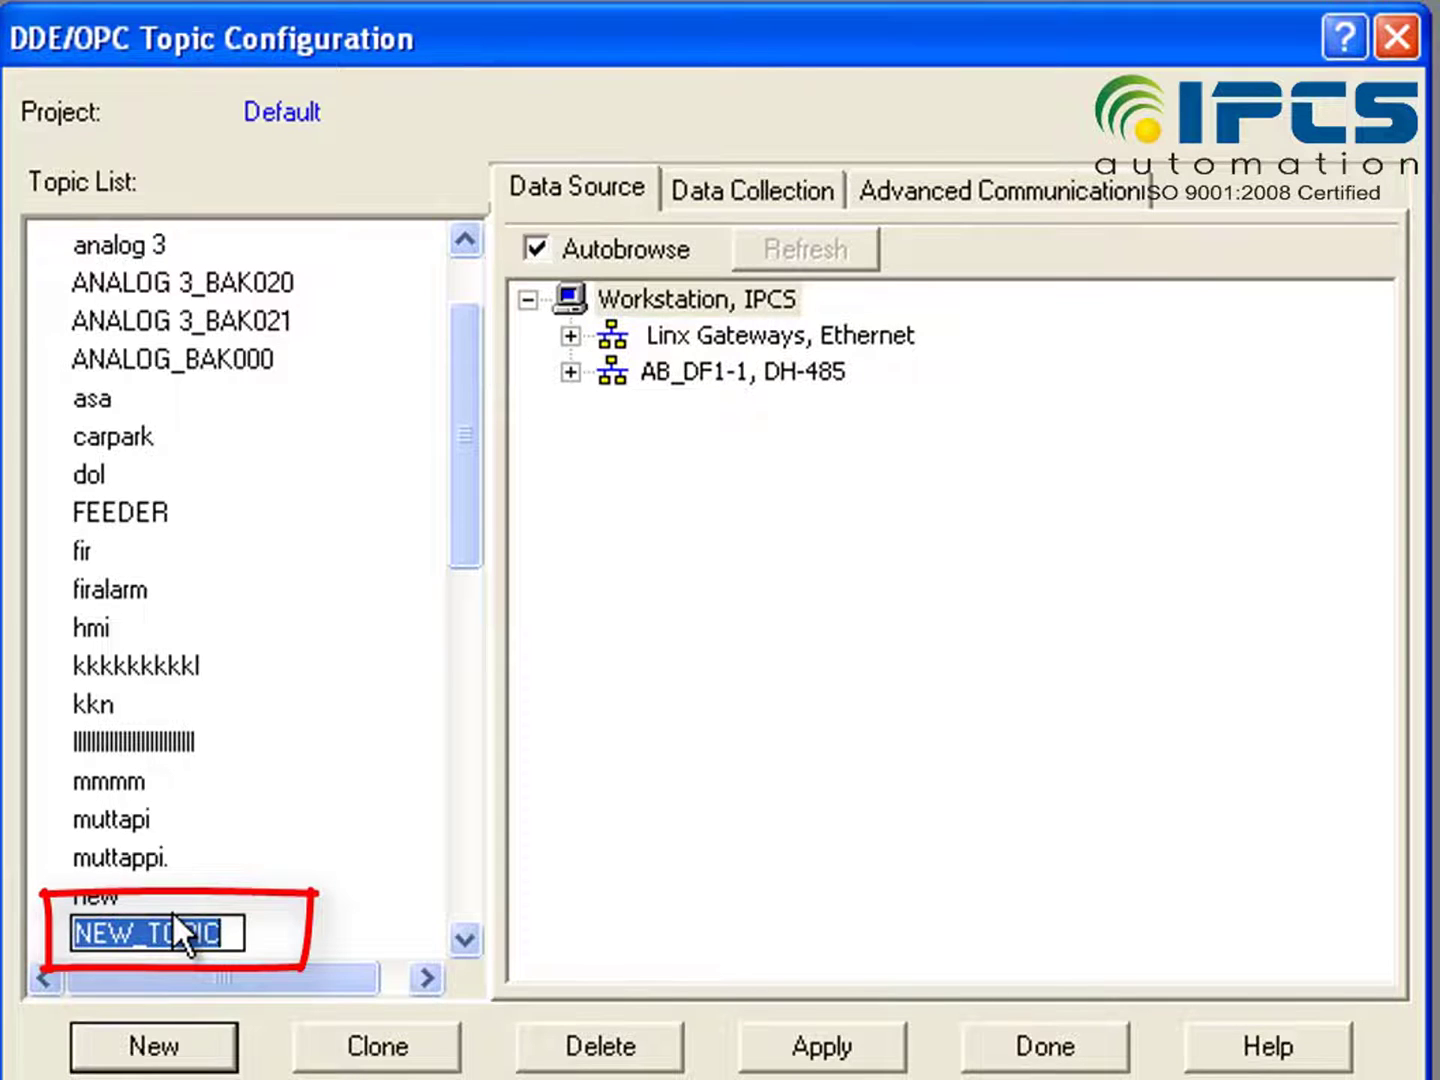
key("BackSpace")
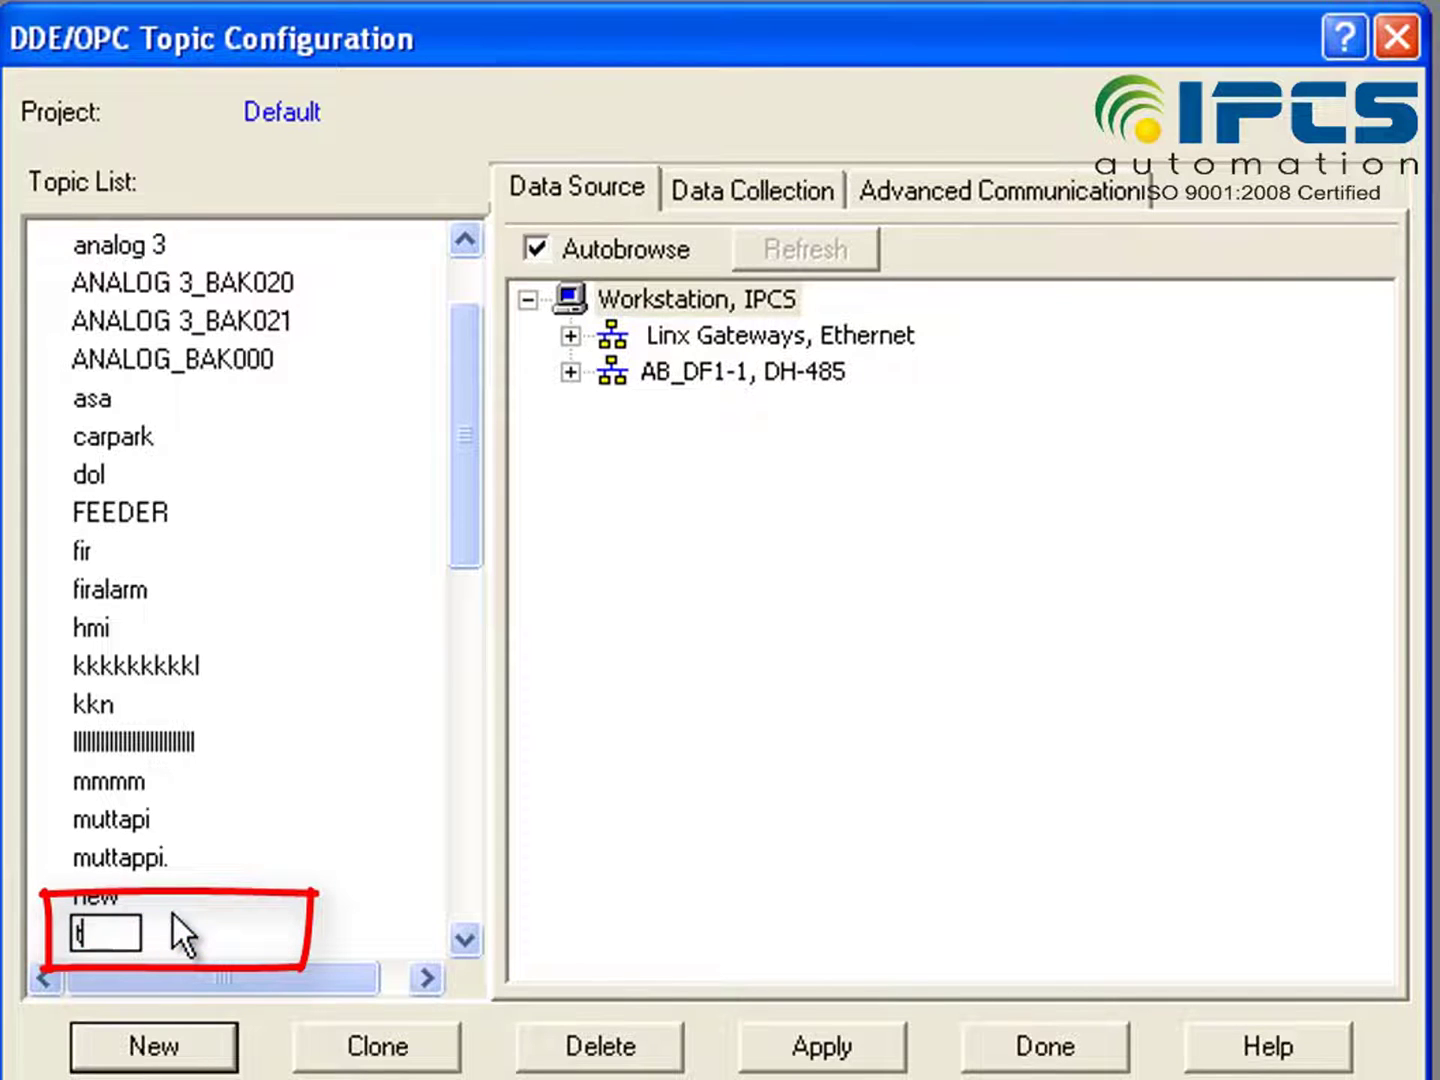
type("topic")
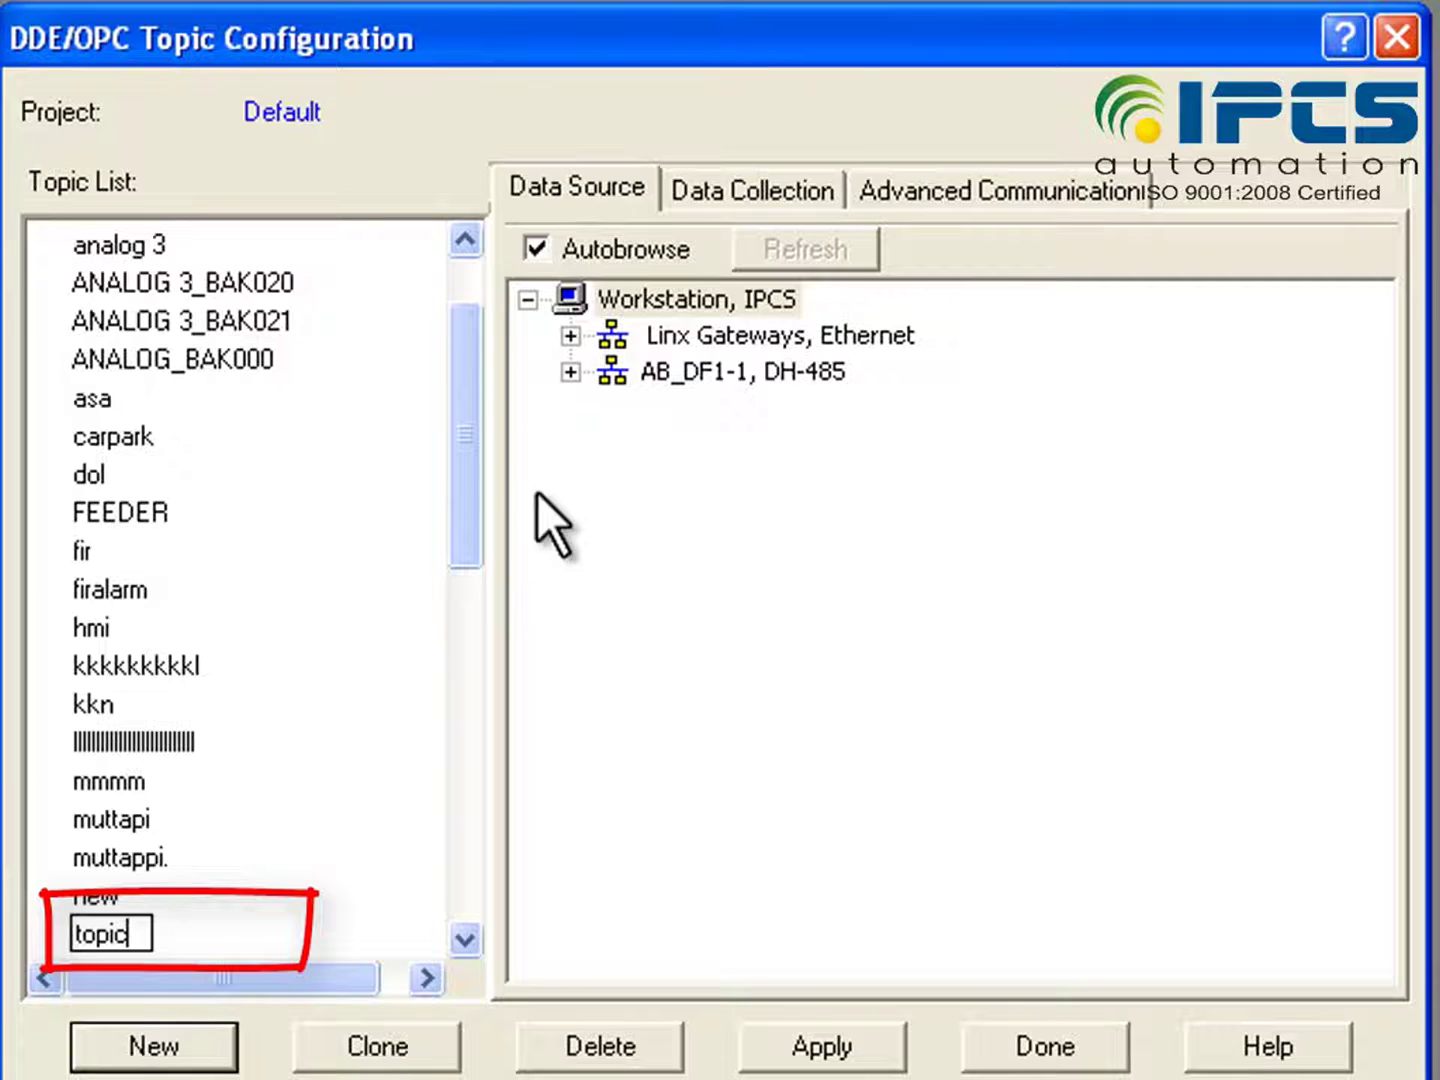
left_click(569, 374)
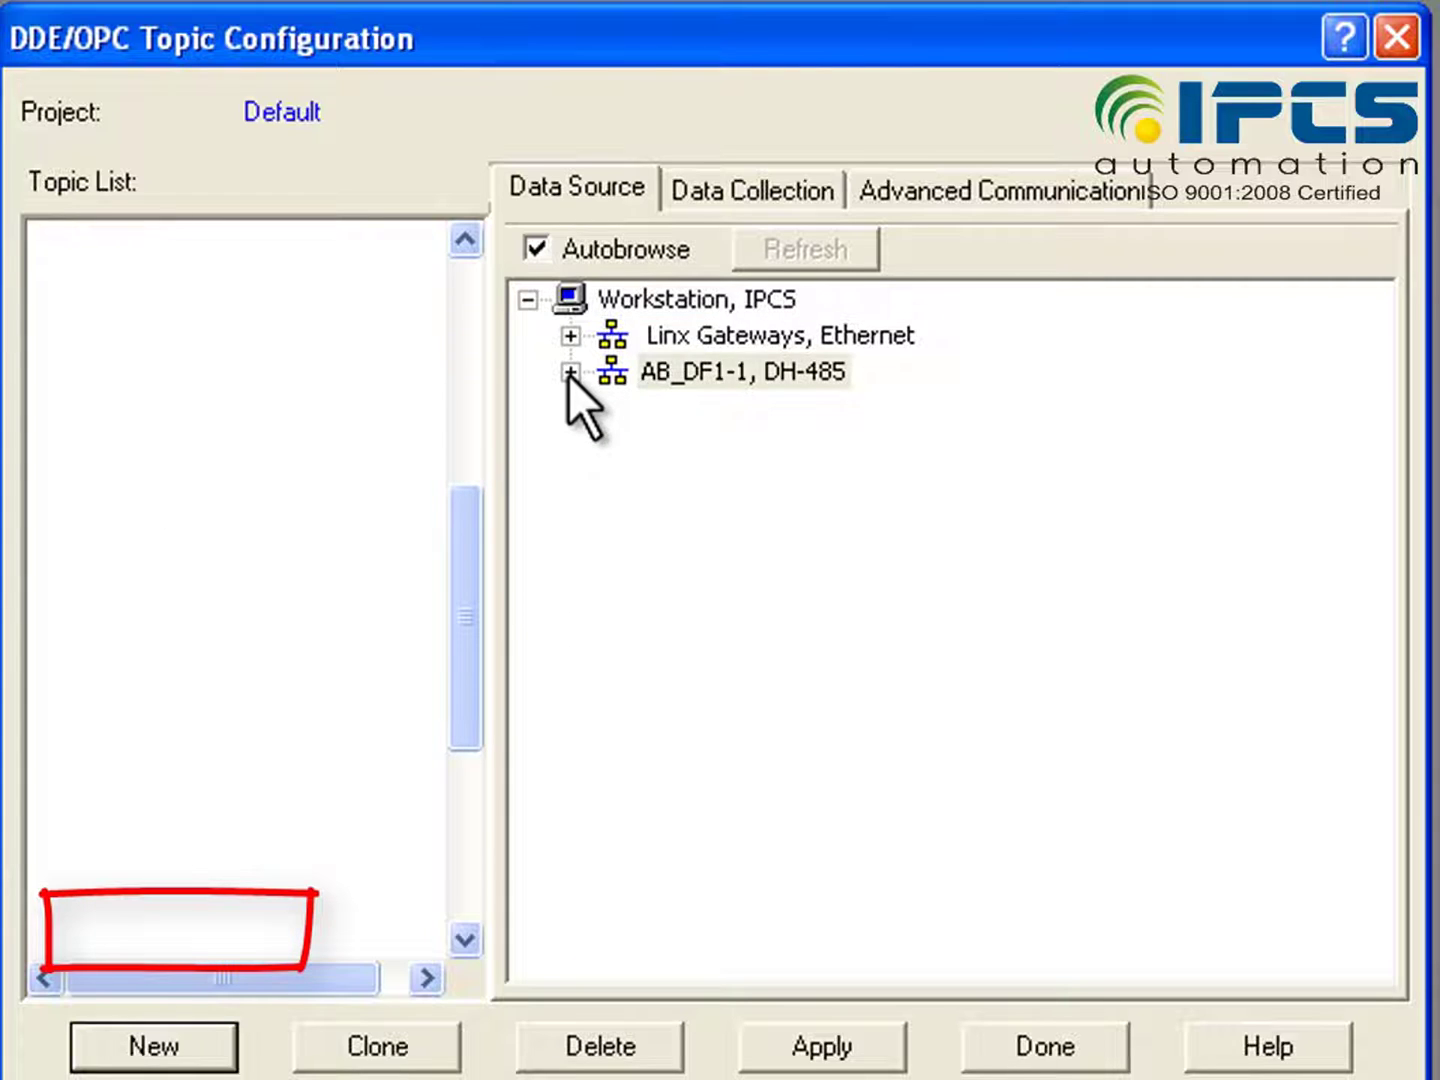
left_click(741, 442)
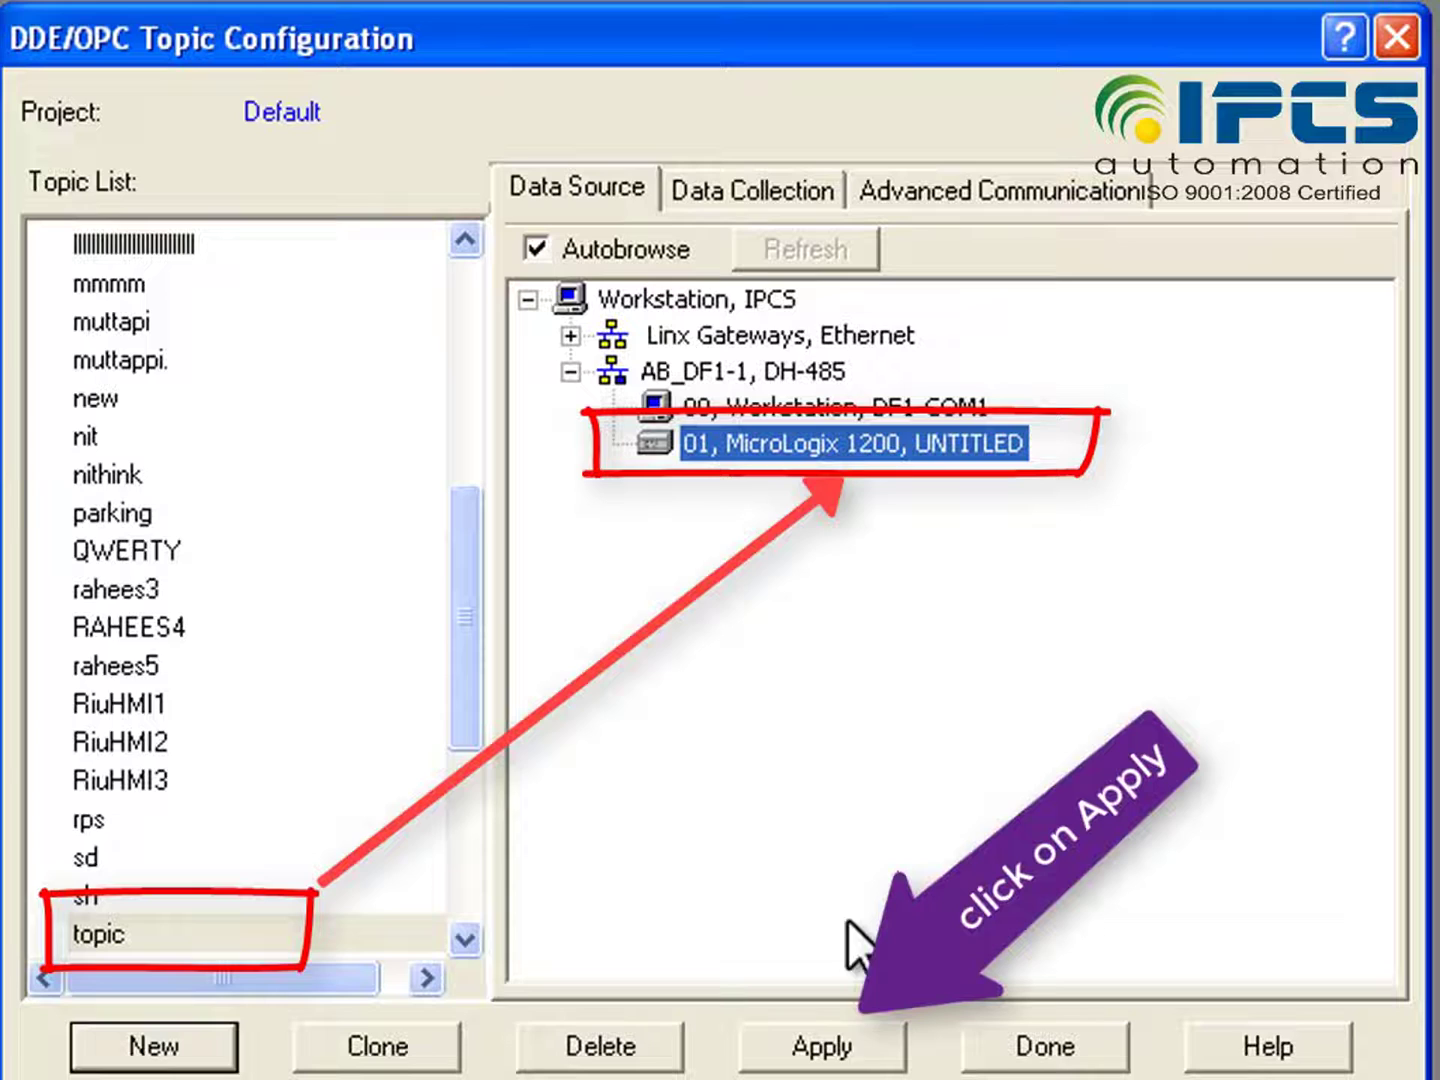
left_click(858, 1045)
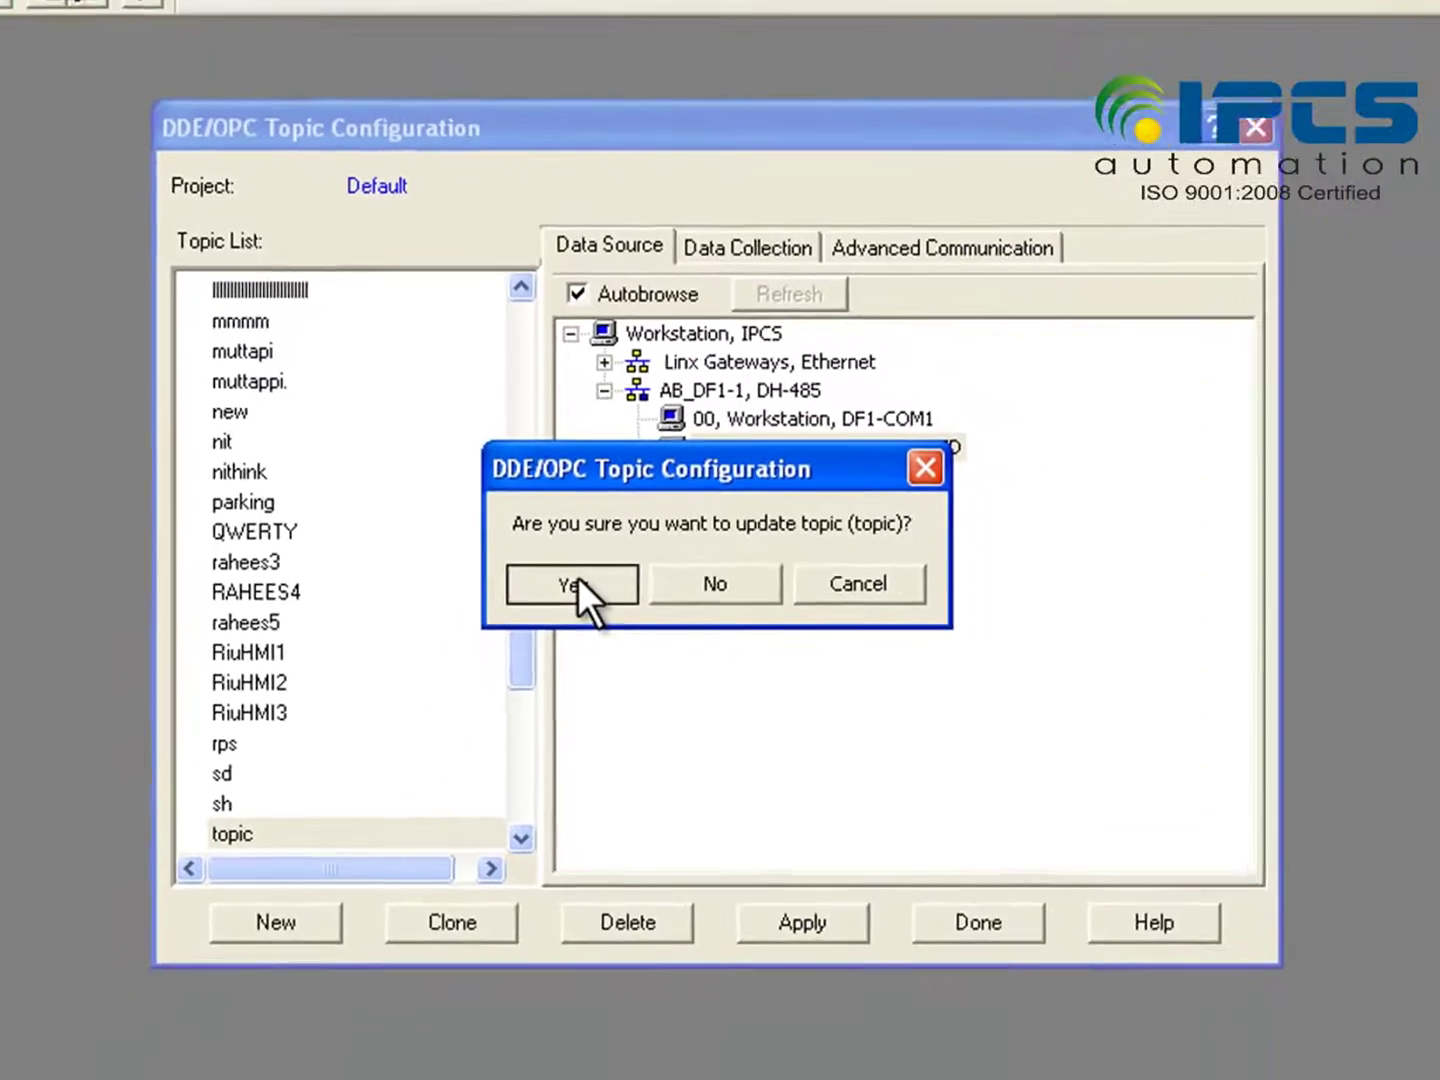
left_click(527, 614)
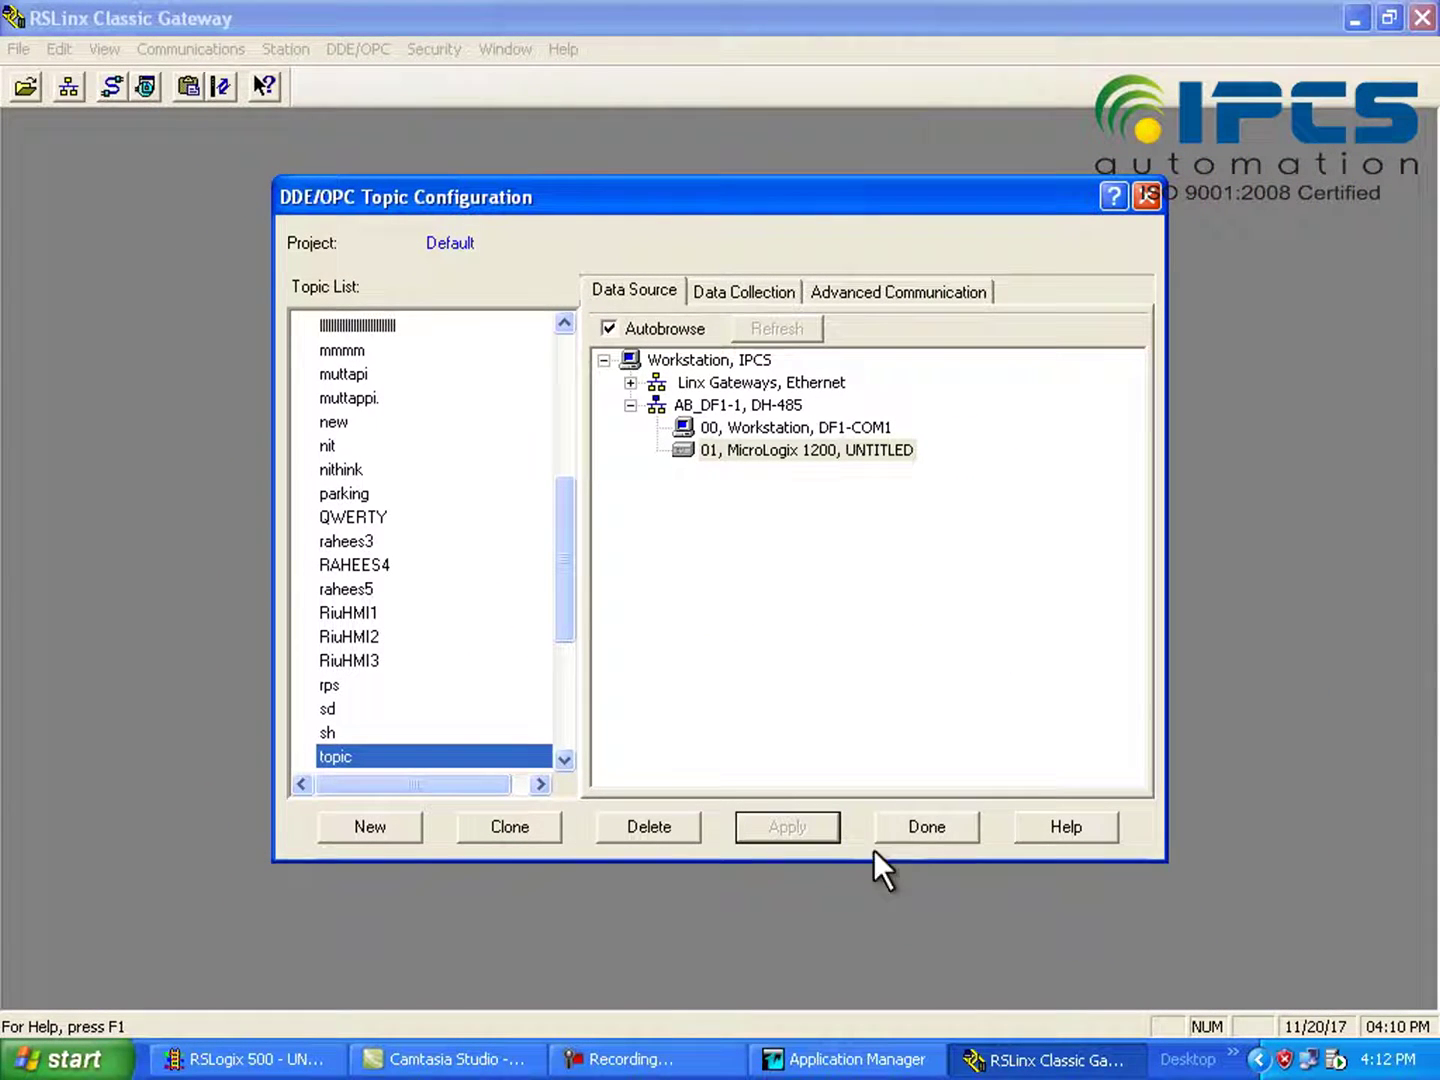
Close Topic Configuration, minimize RSLinx, and bring InTouch Application Manager back maximized
left_click(933, 826)
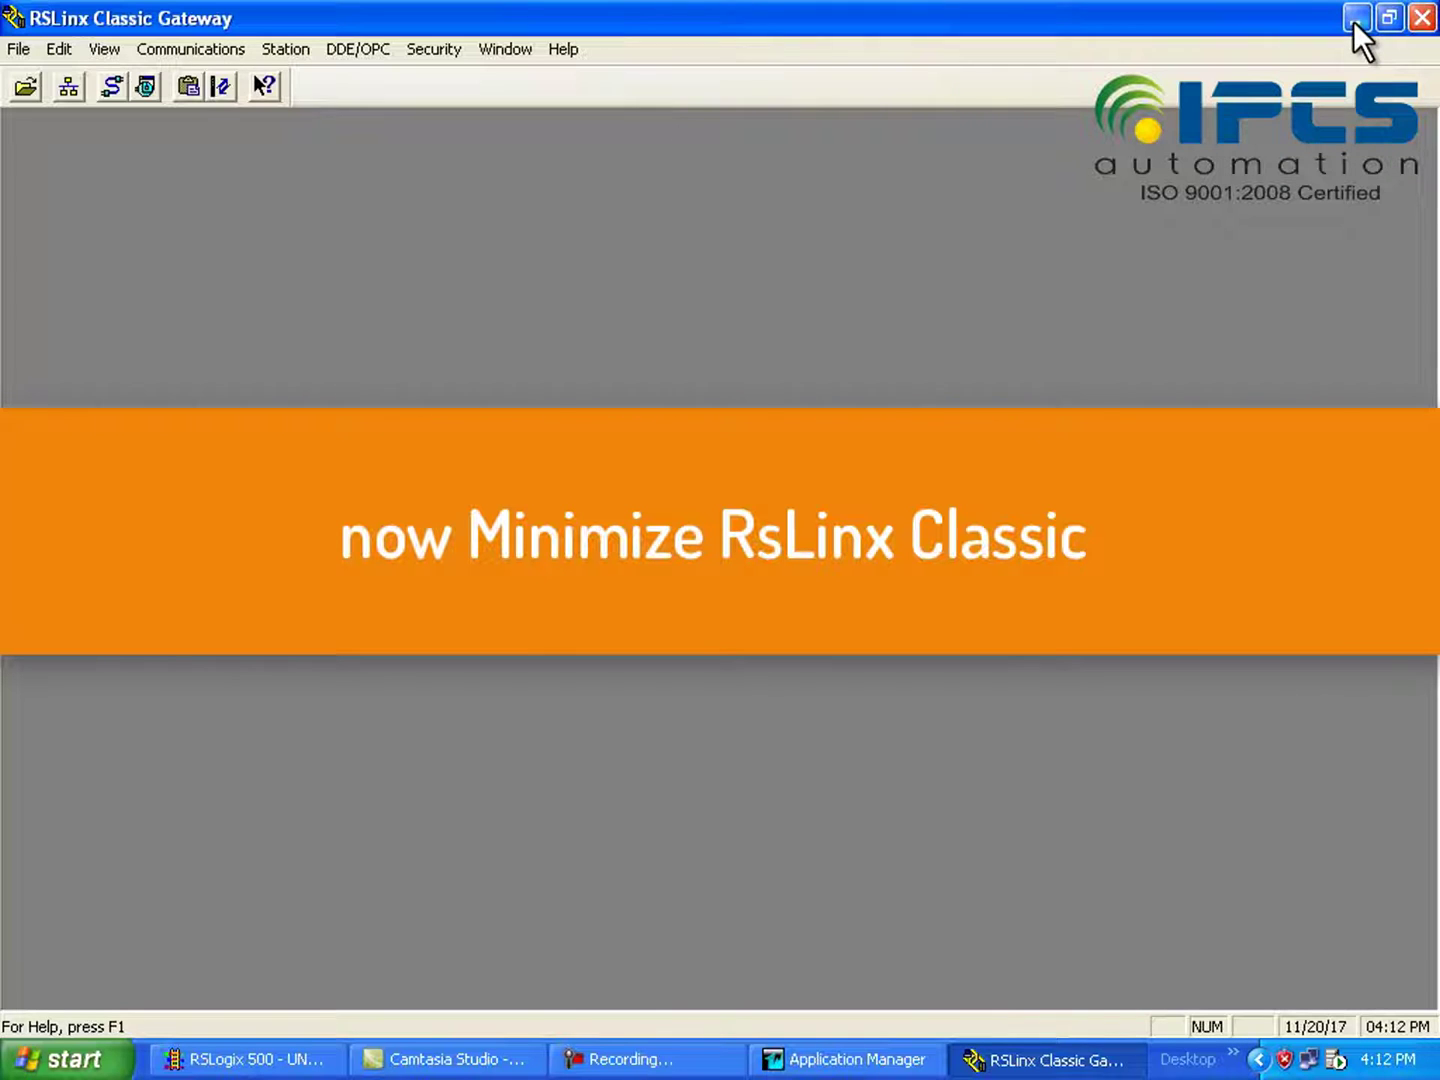
left_click(1356, 18)
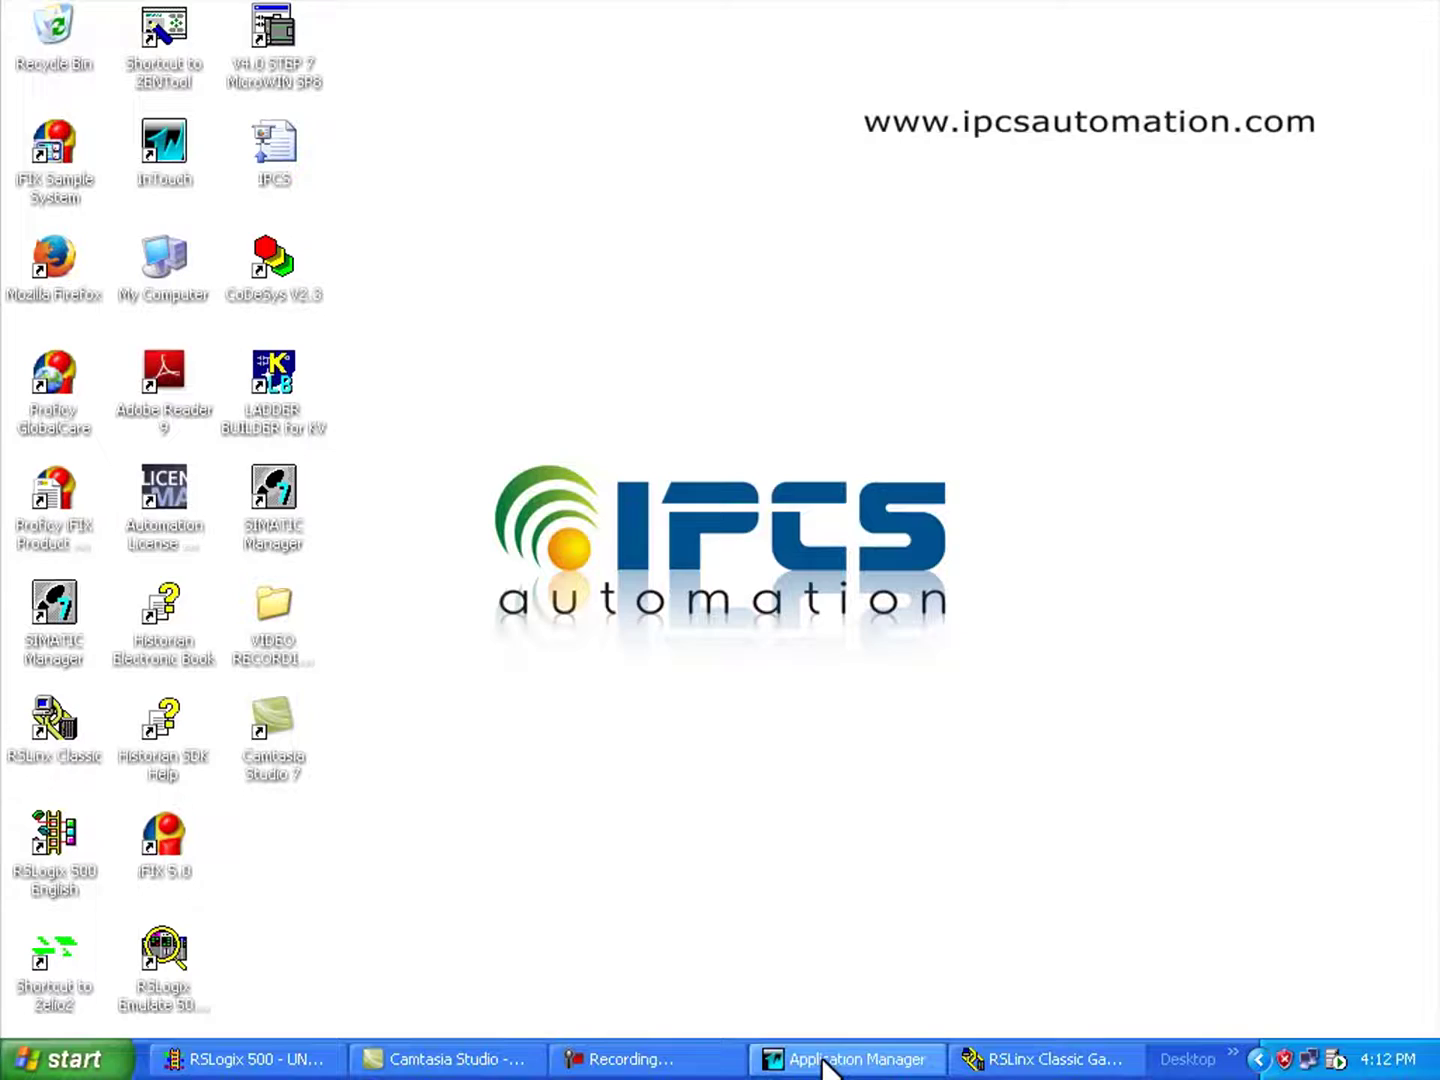
left_click(829, 1056)
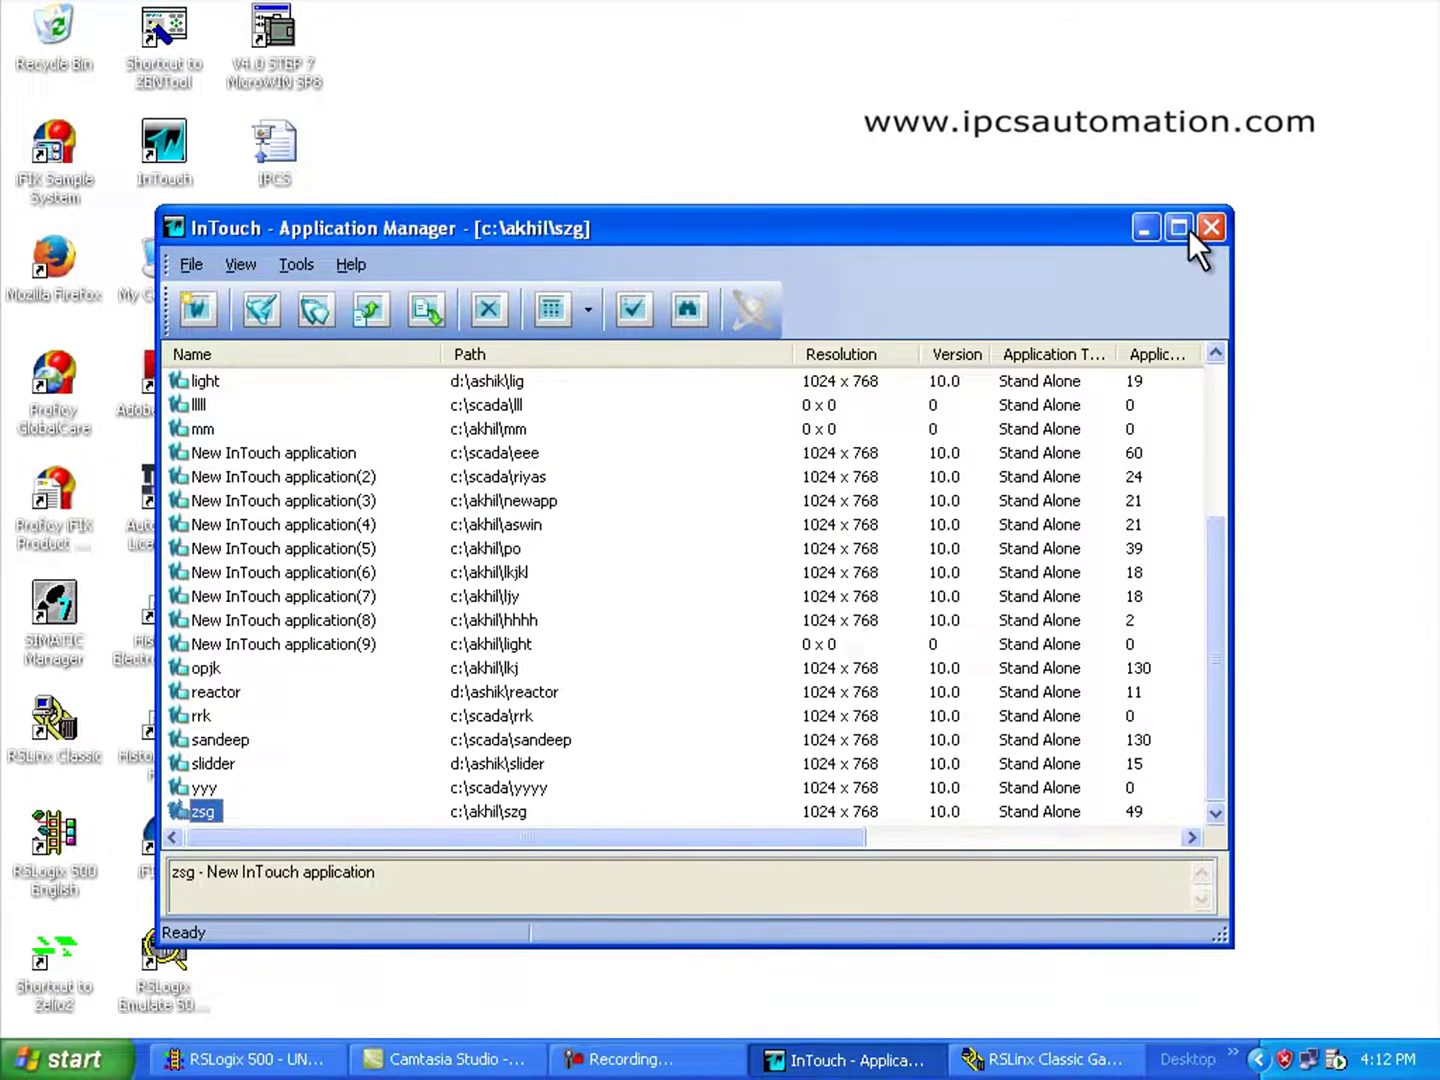
left_click(1184, 230)
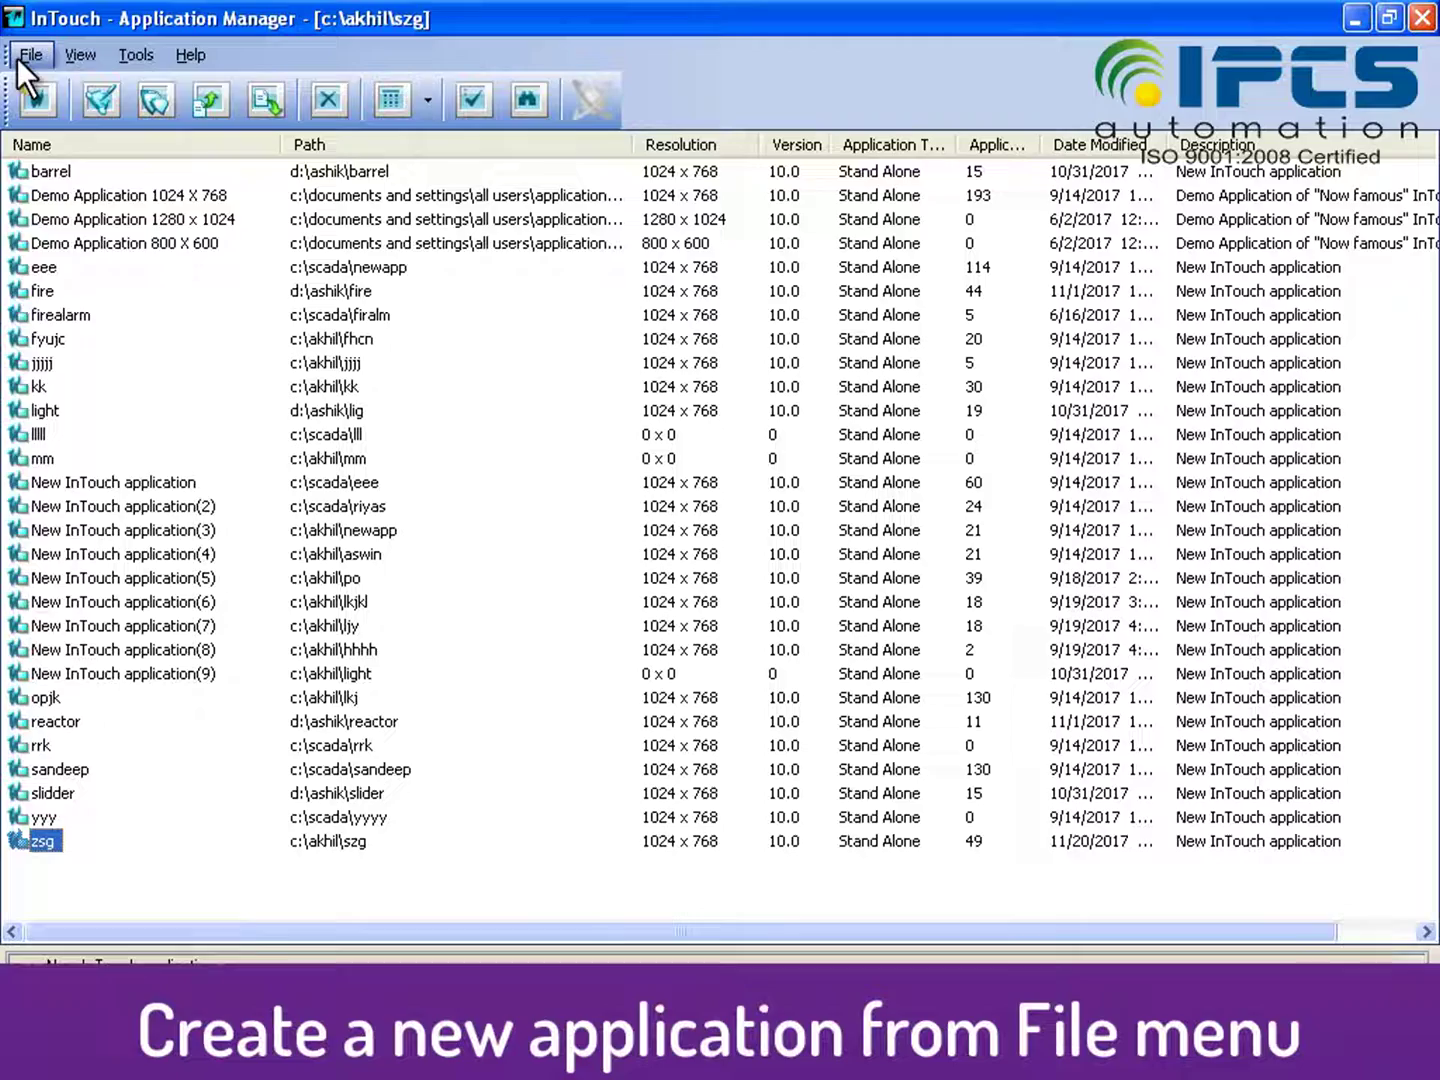
Create a new InTouch application PLC-SCADA in the plc-scada directory
left_click(20, 57)
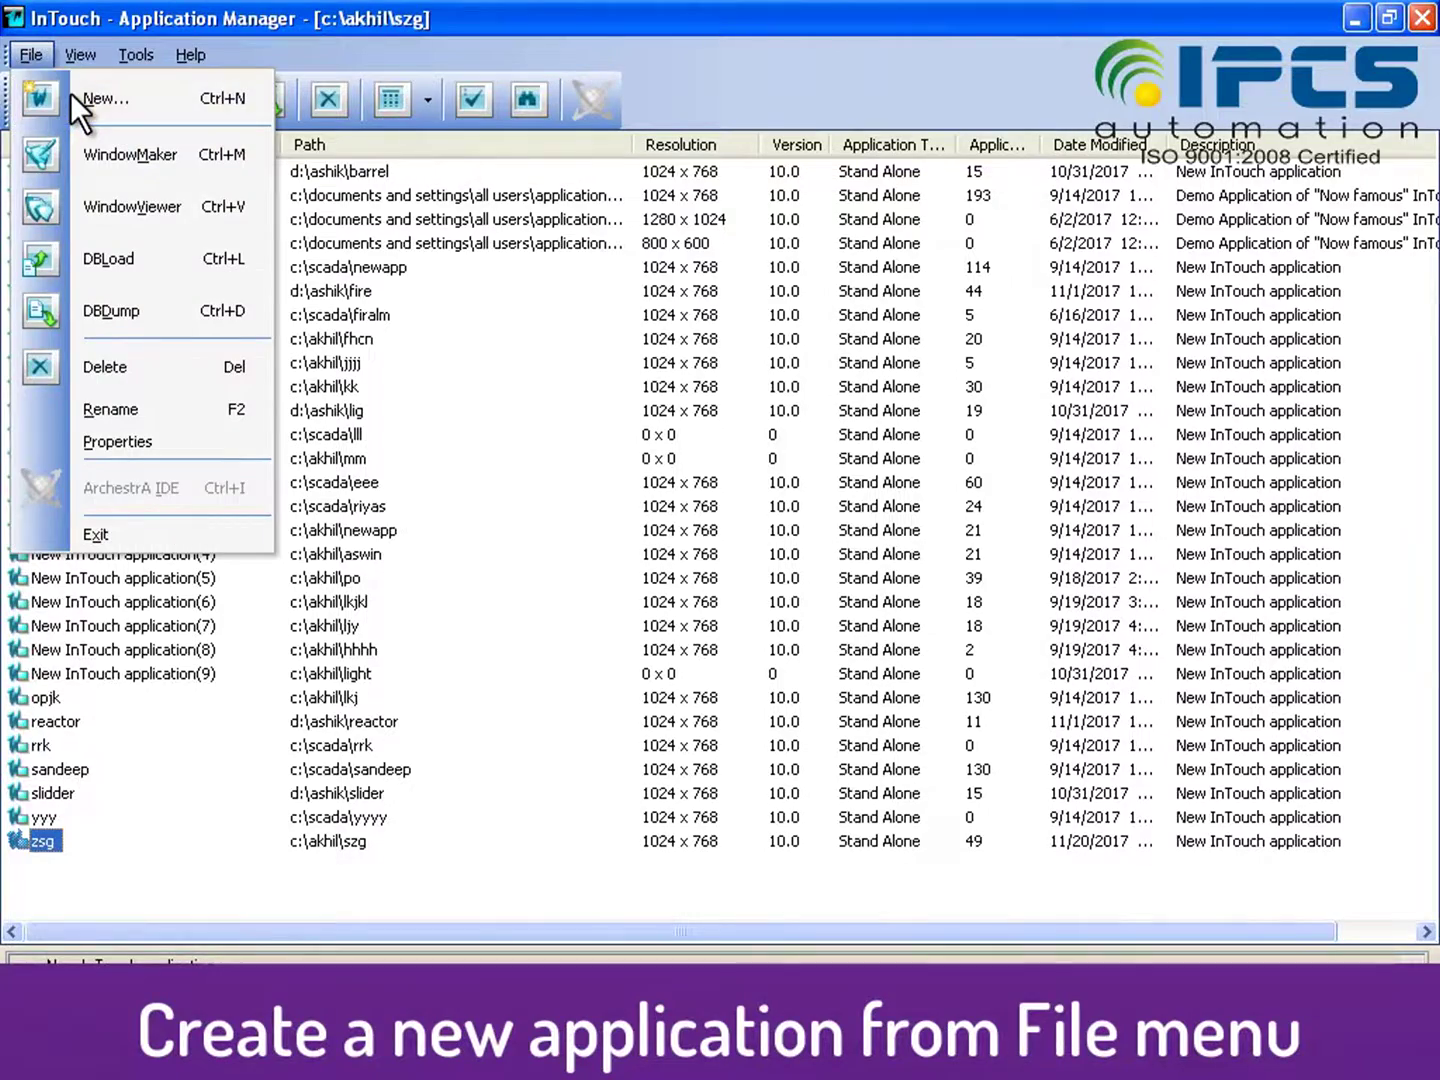
left_click(69, 94)
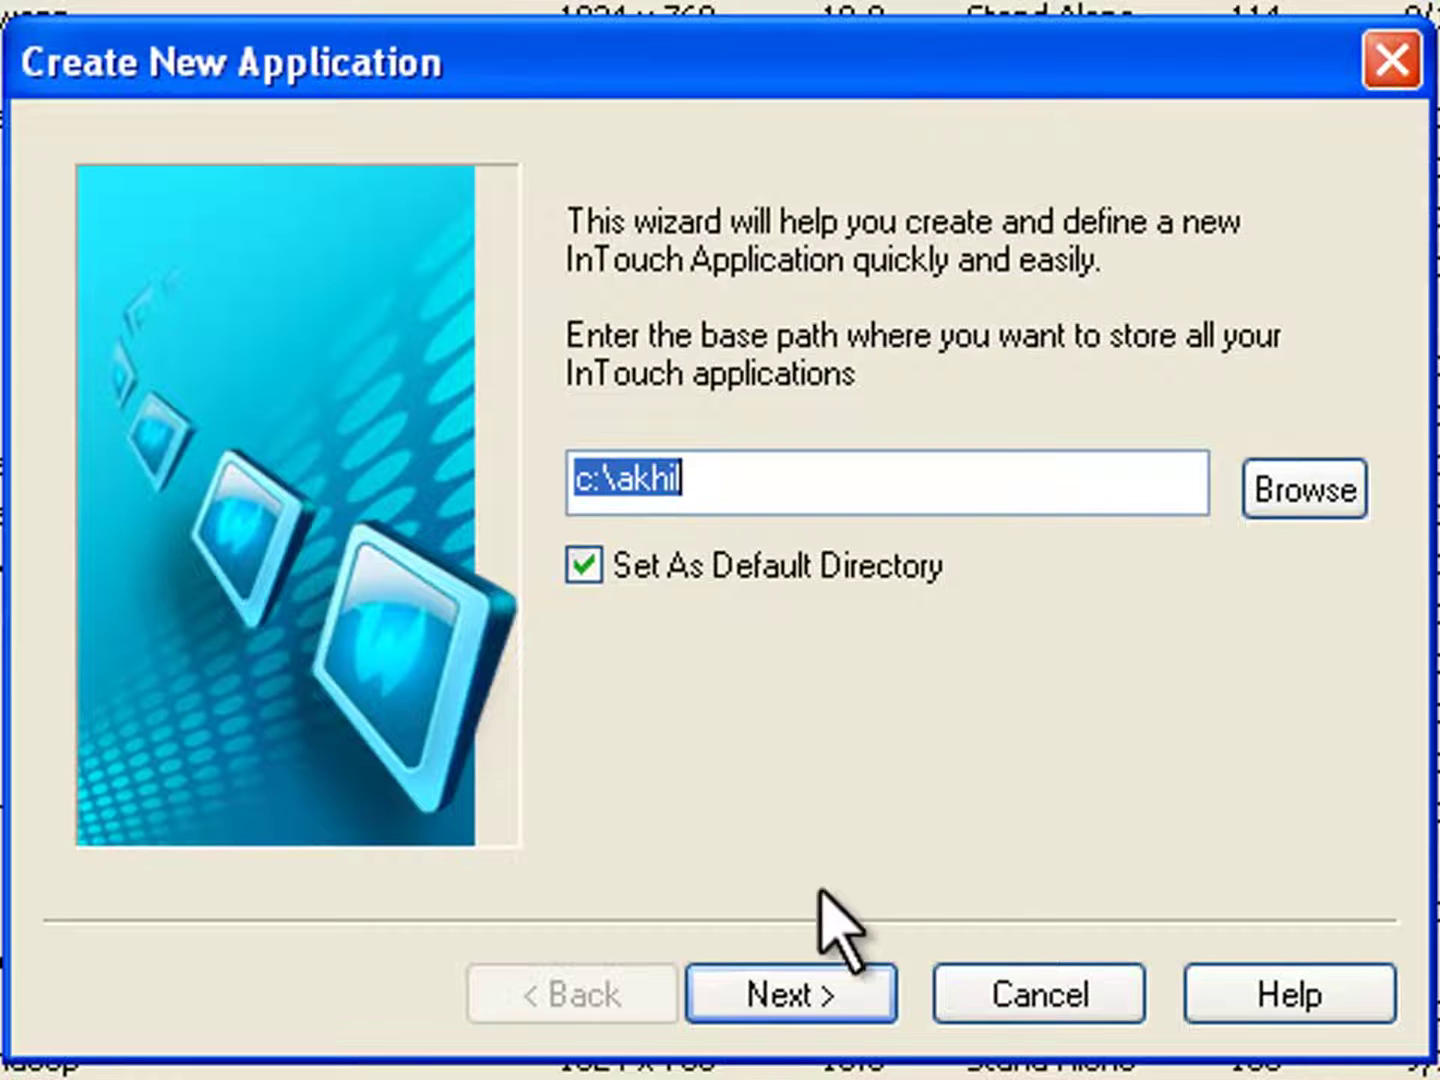
left_click(841, 982)
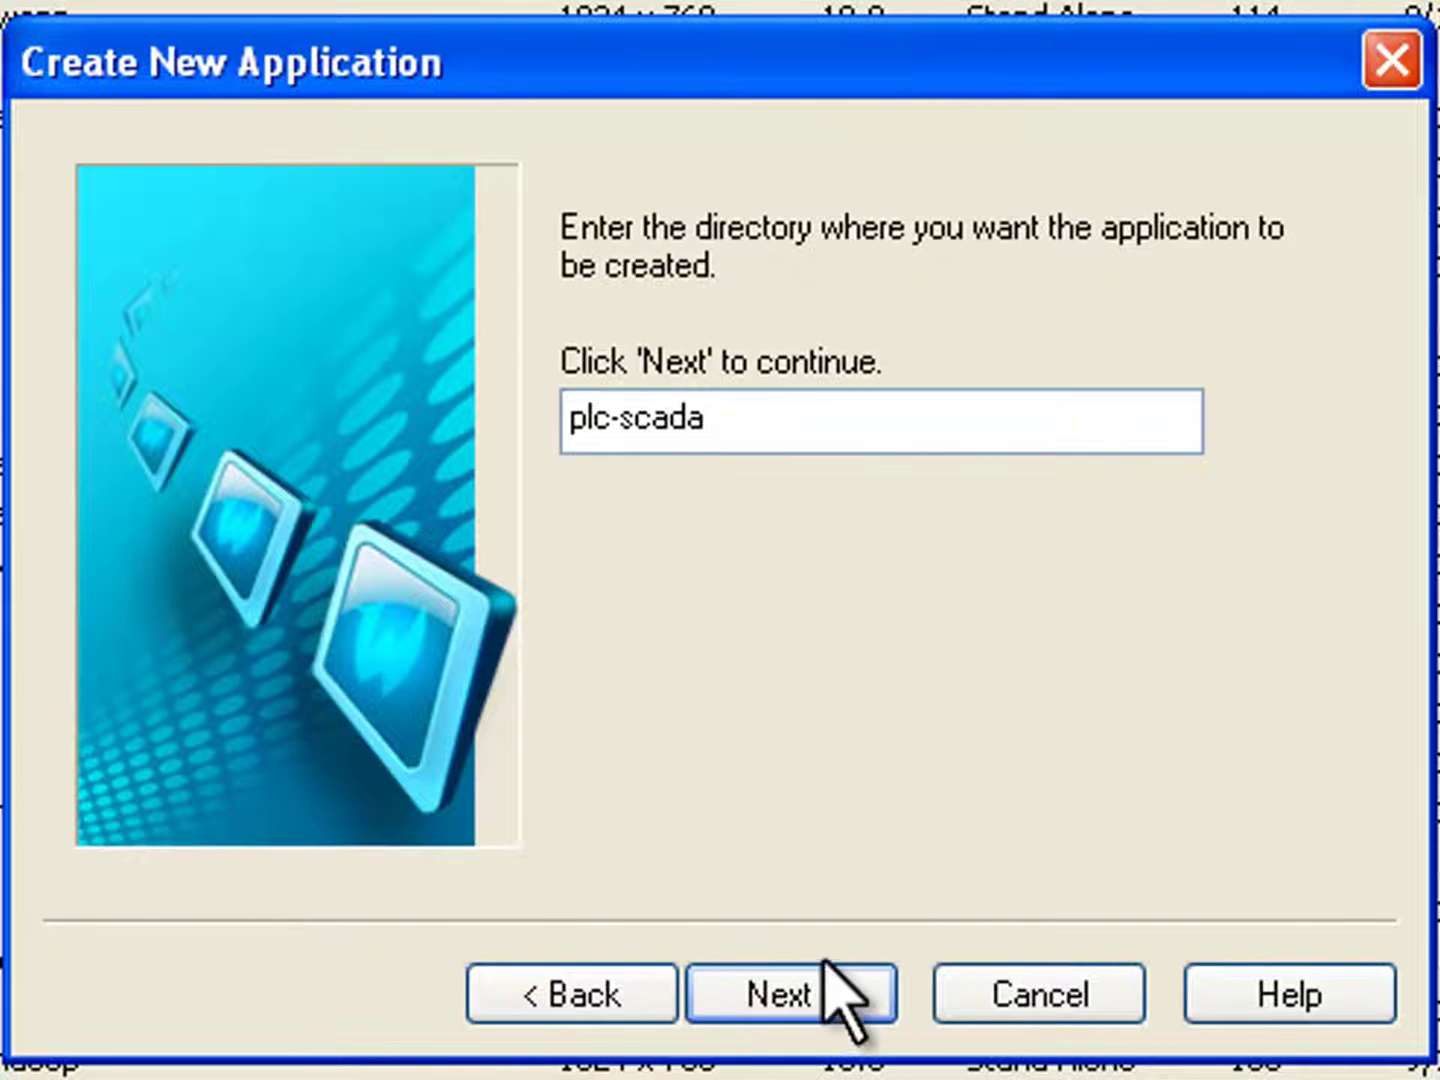
left_click(792, 1001)
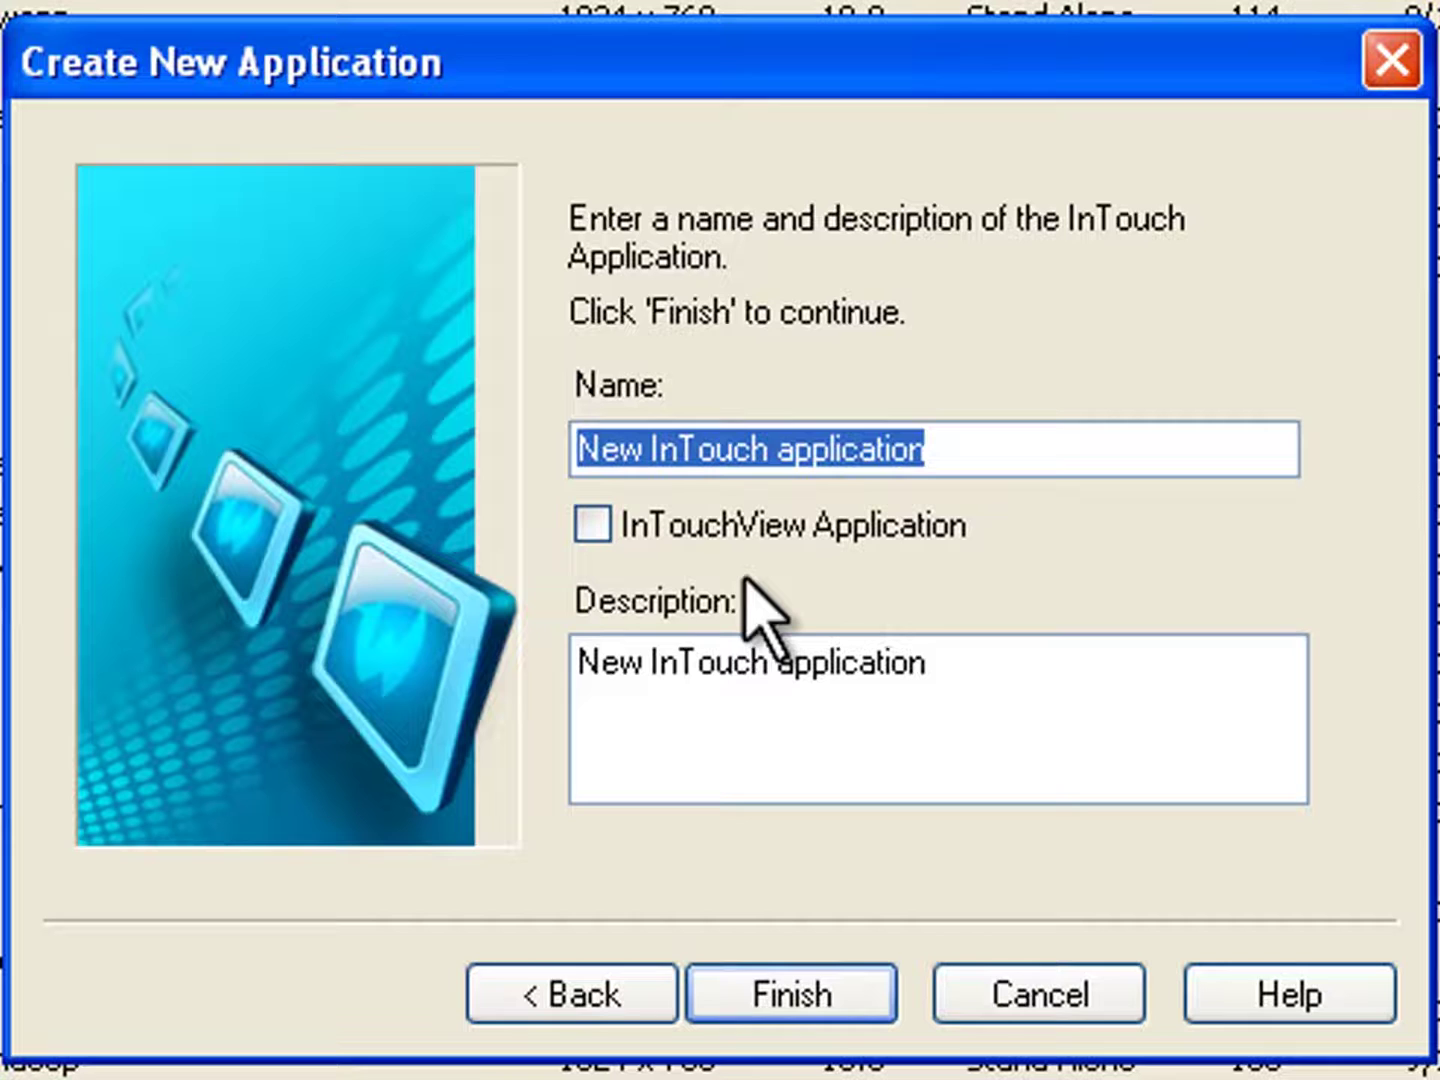
type("PLC-SCADA")
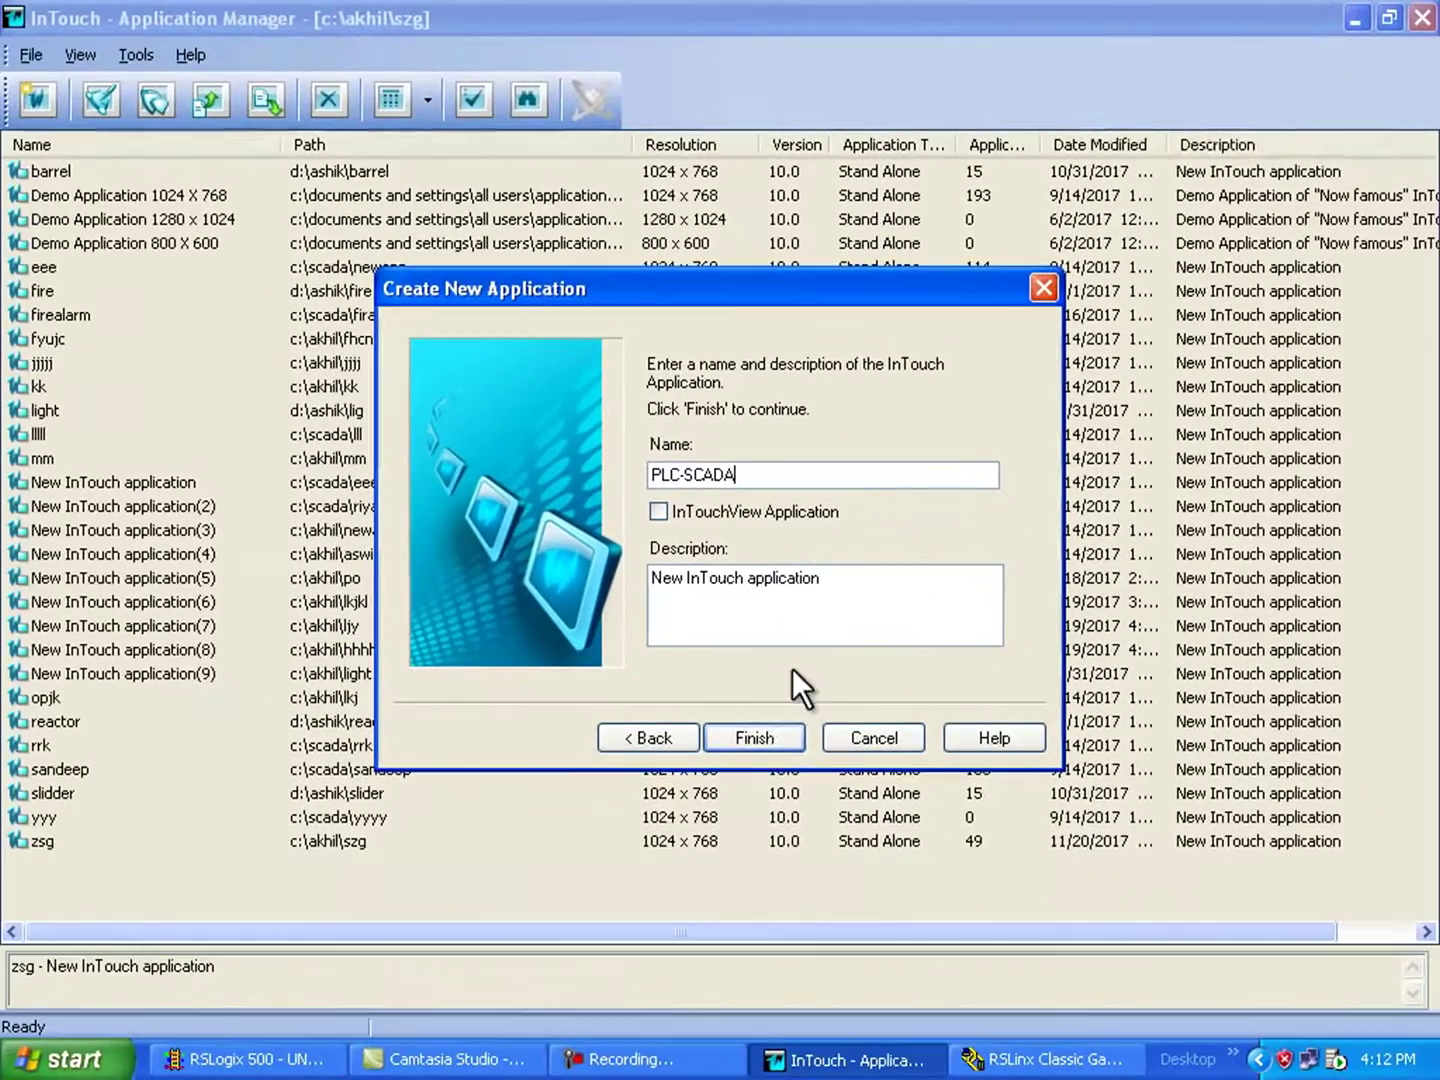
left_click(757, 738)
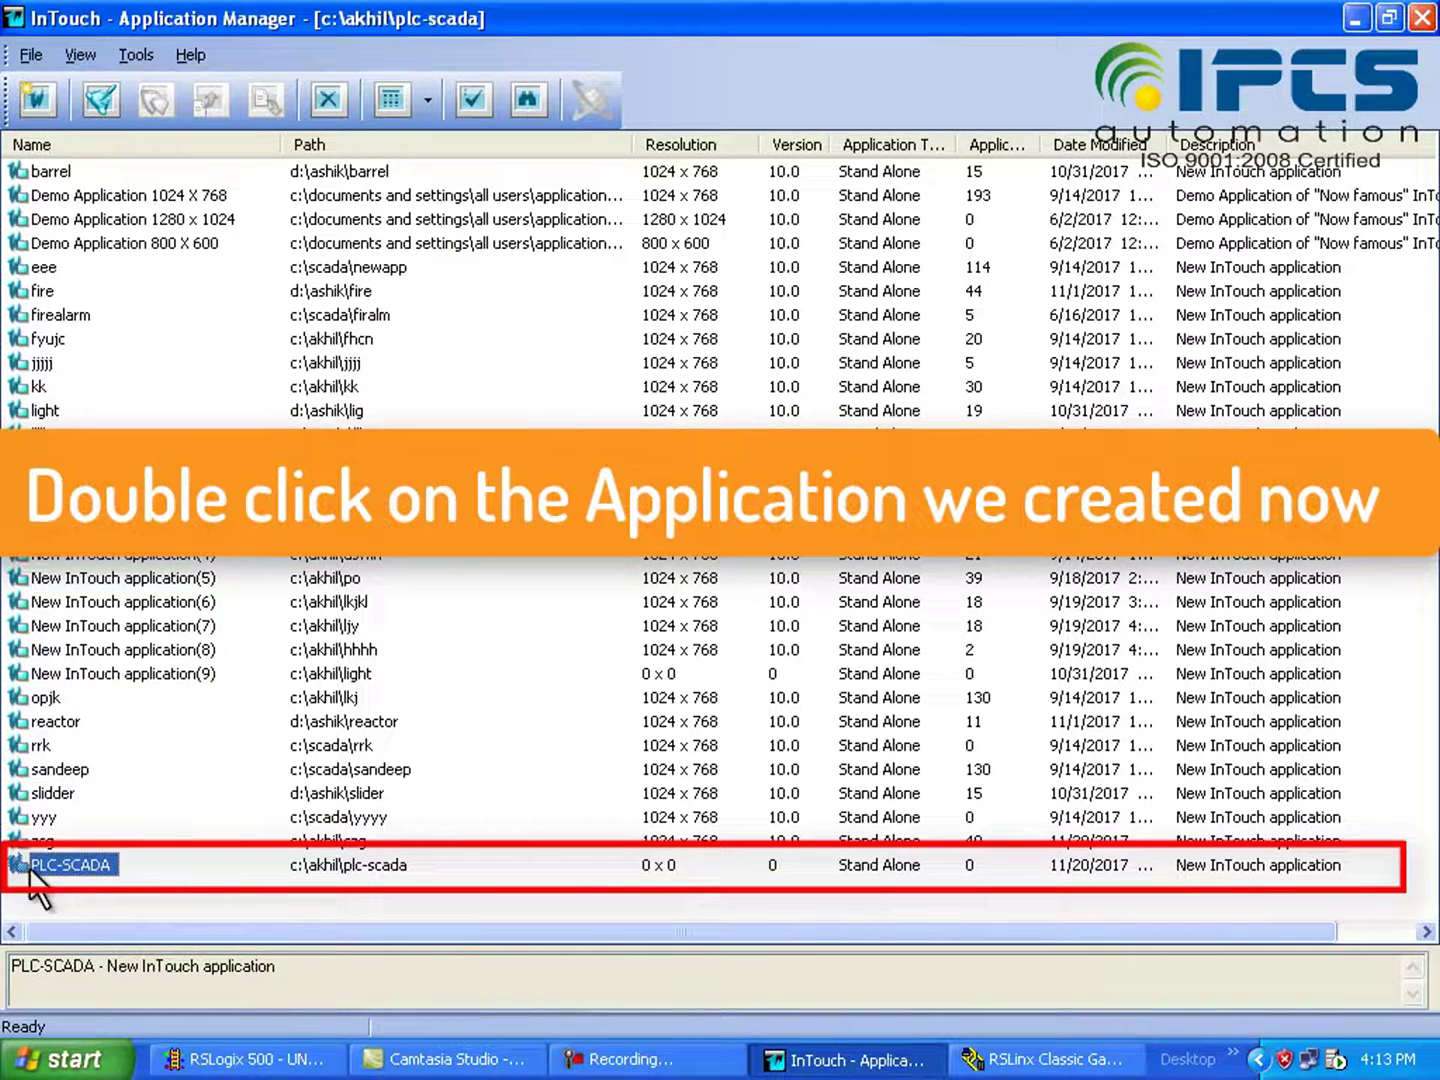
Open the PLC-SCADA application in WindowMaker and create a new window named PLC-SCADA
double_click(93, 862)
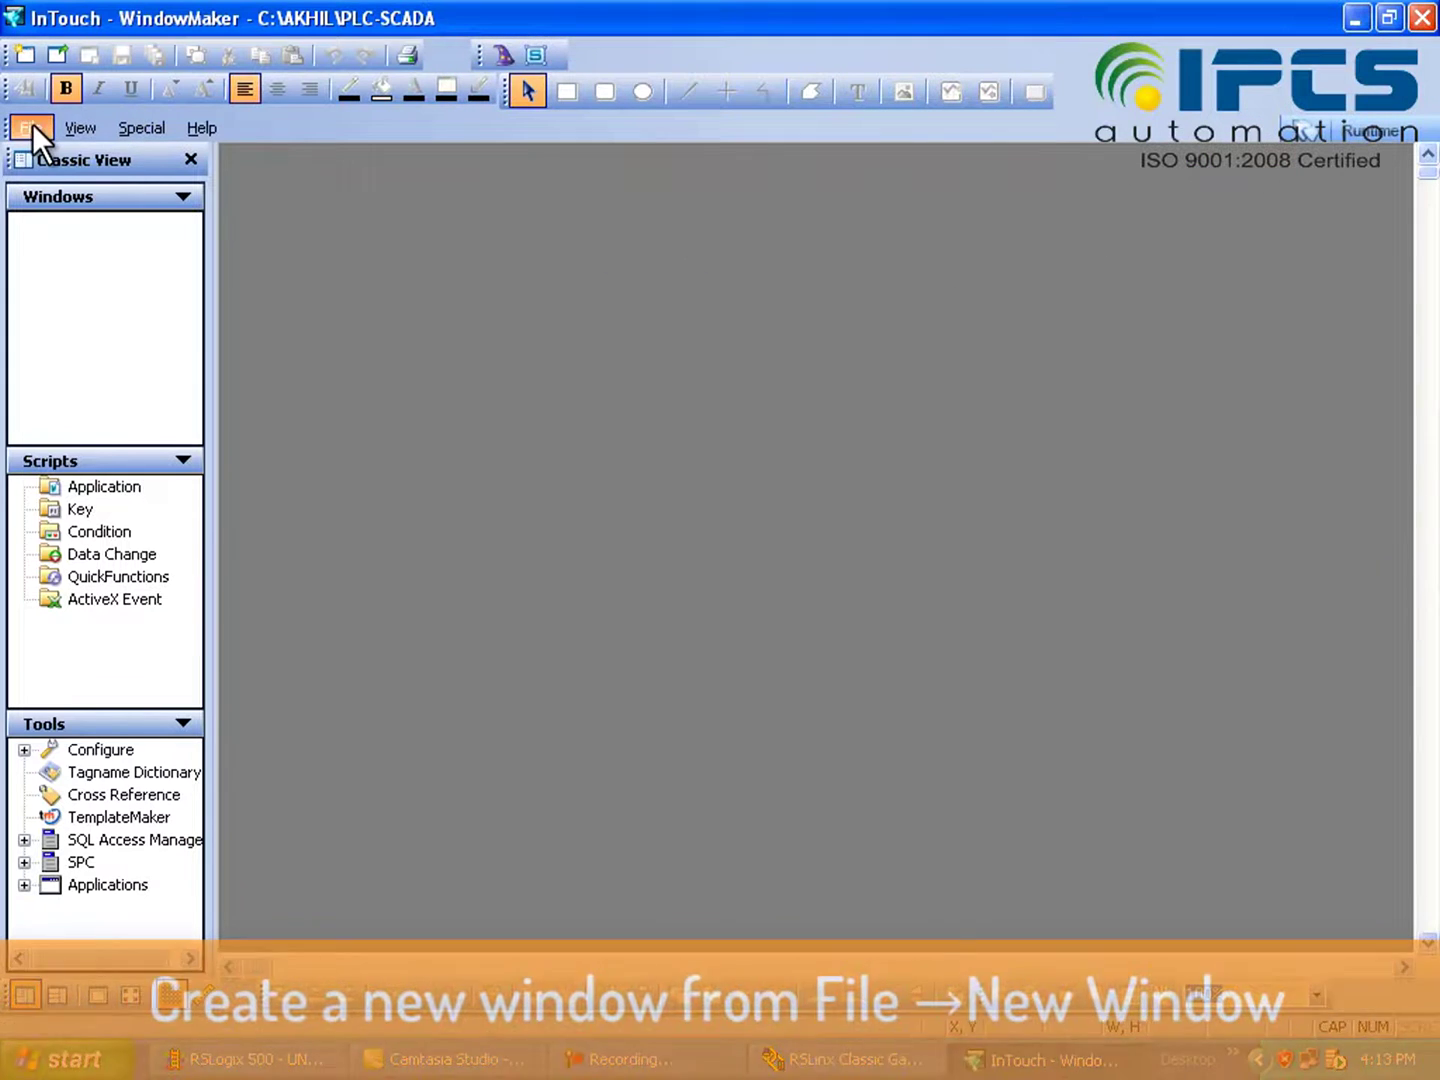
left_click(31, 125)
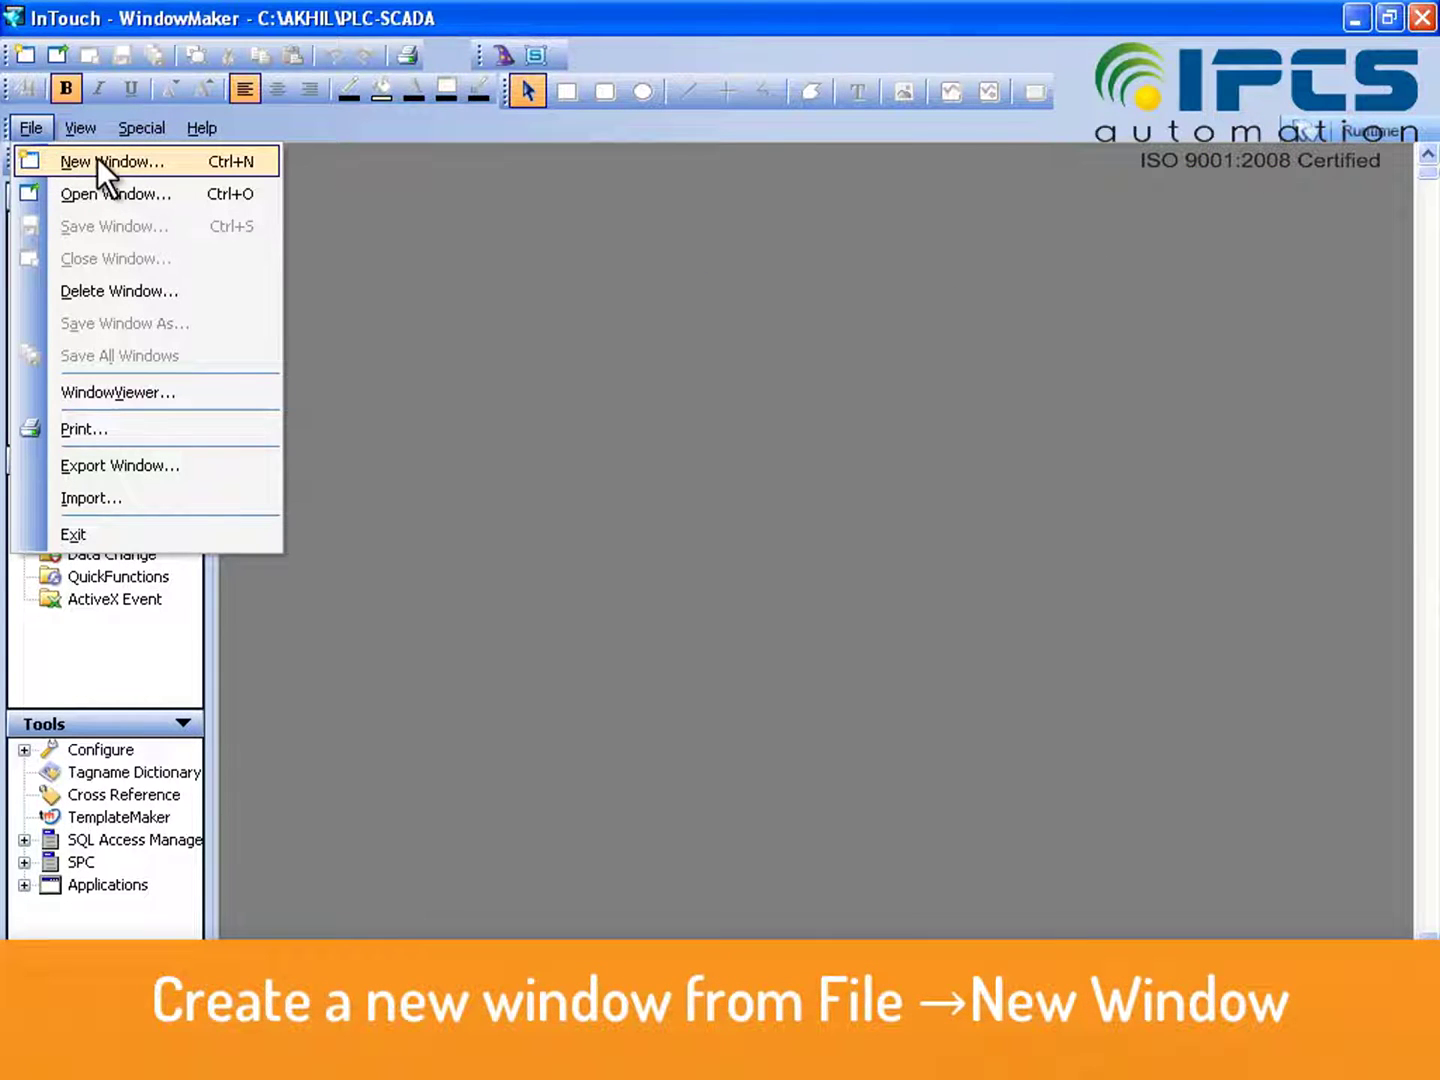
left_click(98, 158)
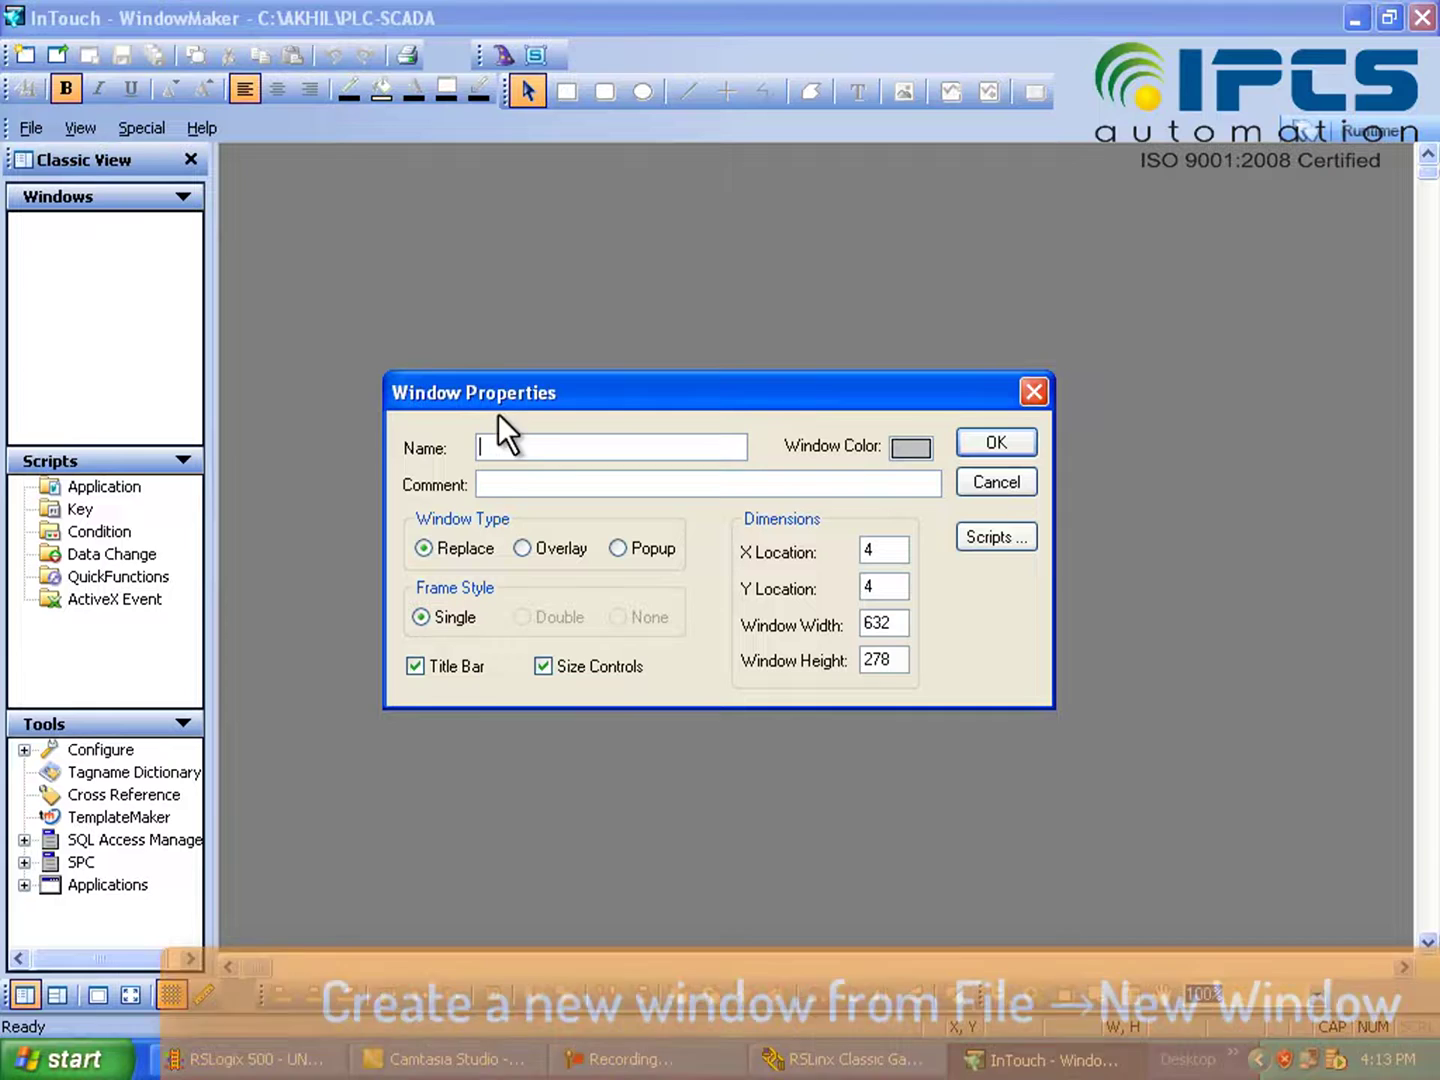
type("PLC-SCADA")
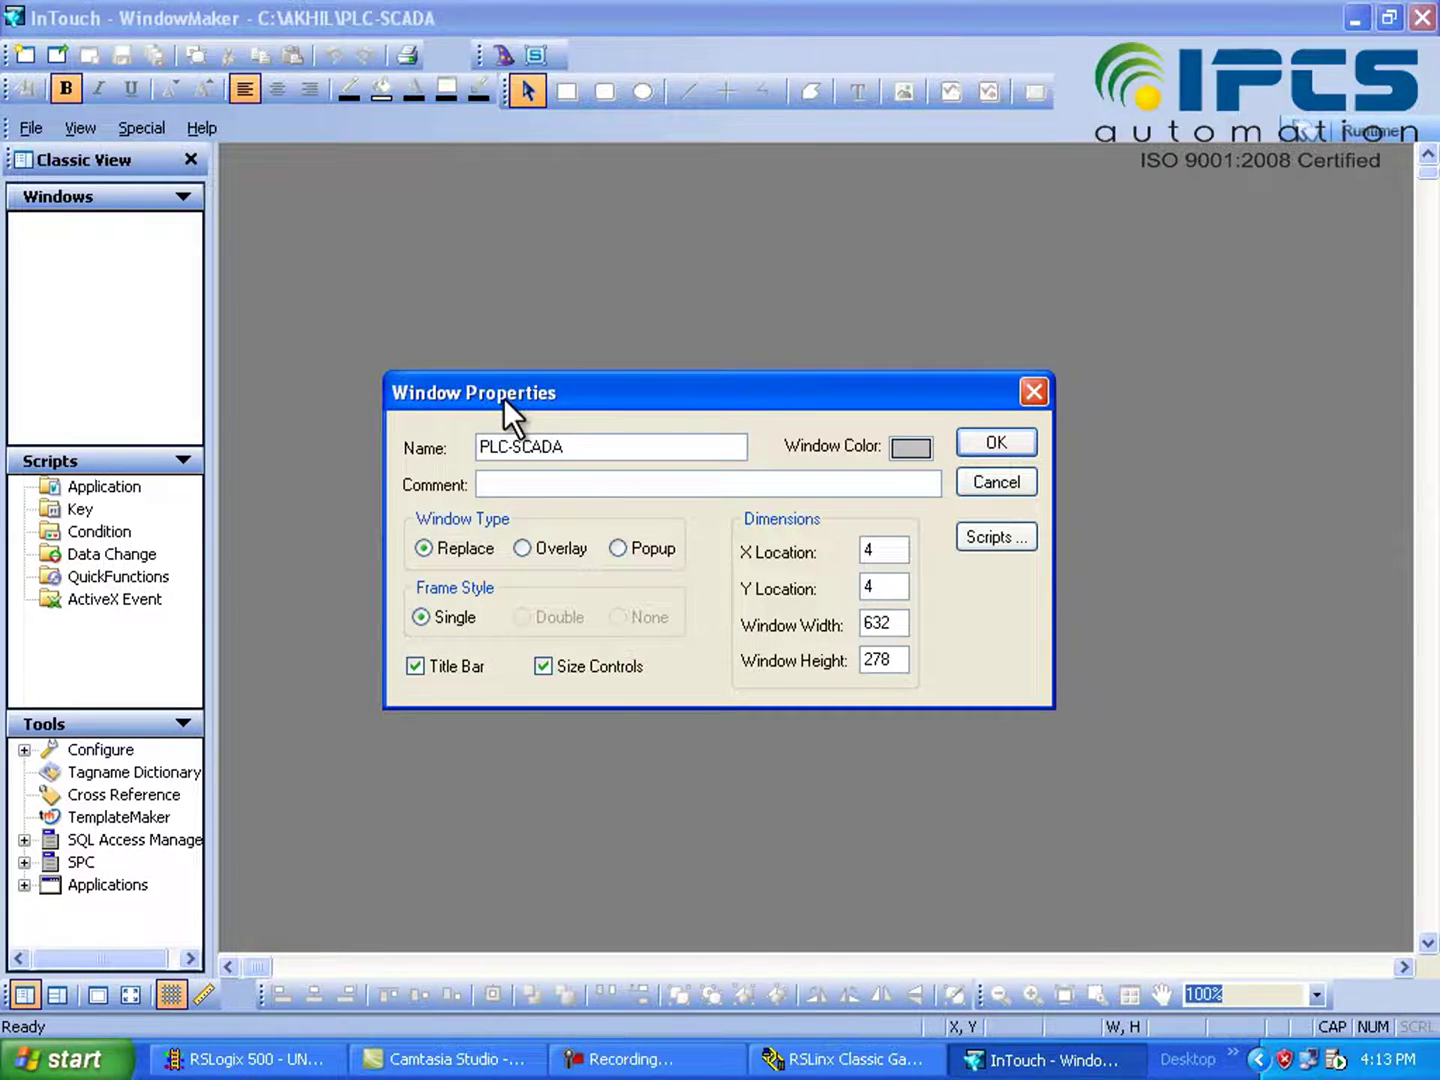
left_click(997, 447)
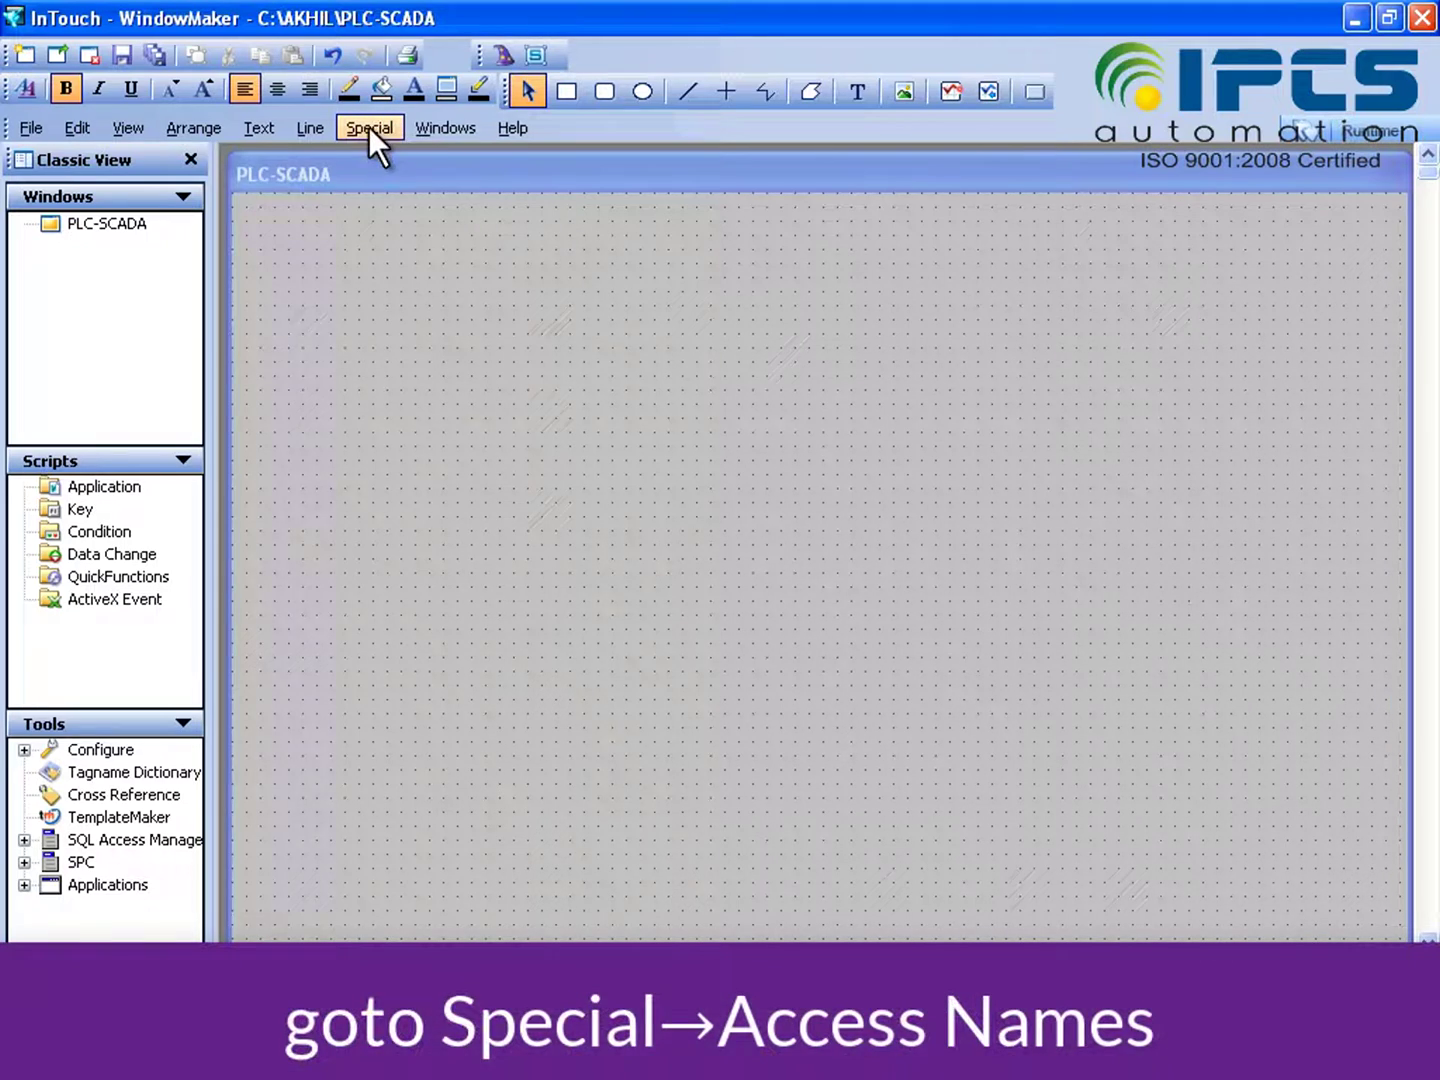
Add a DDE access name ABC with application rslinx and topic 'topic'
left_click(371, 126)
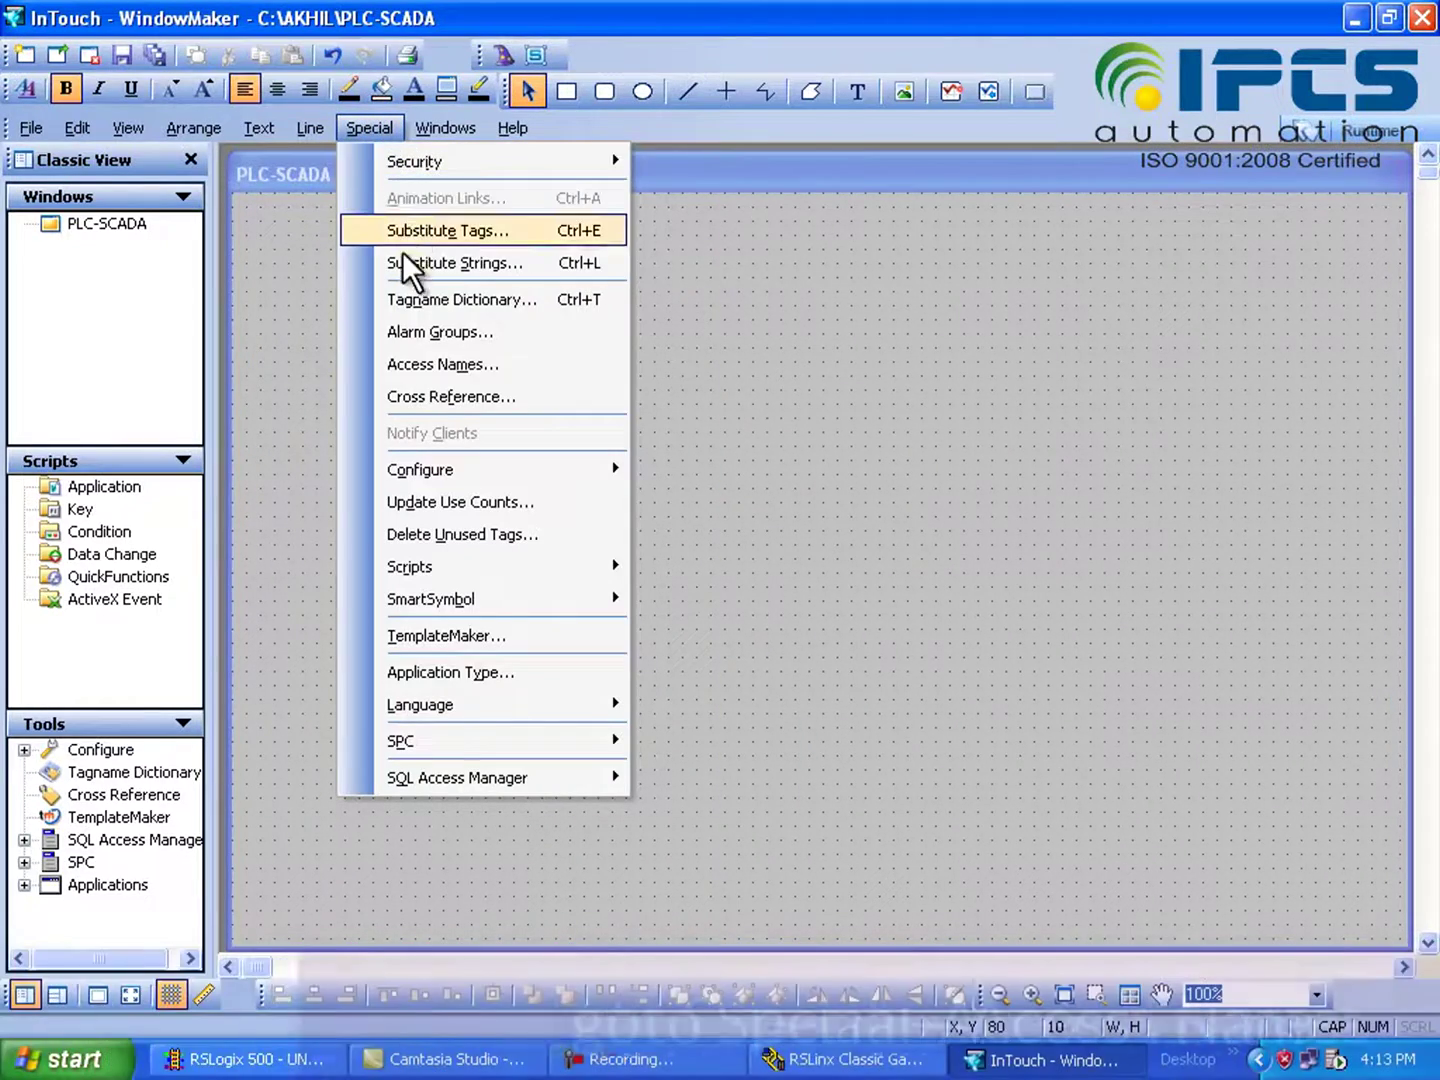
left_click(400, 364)
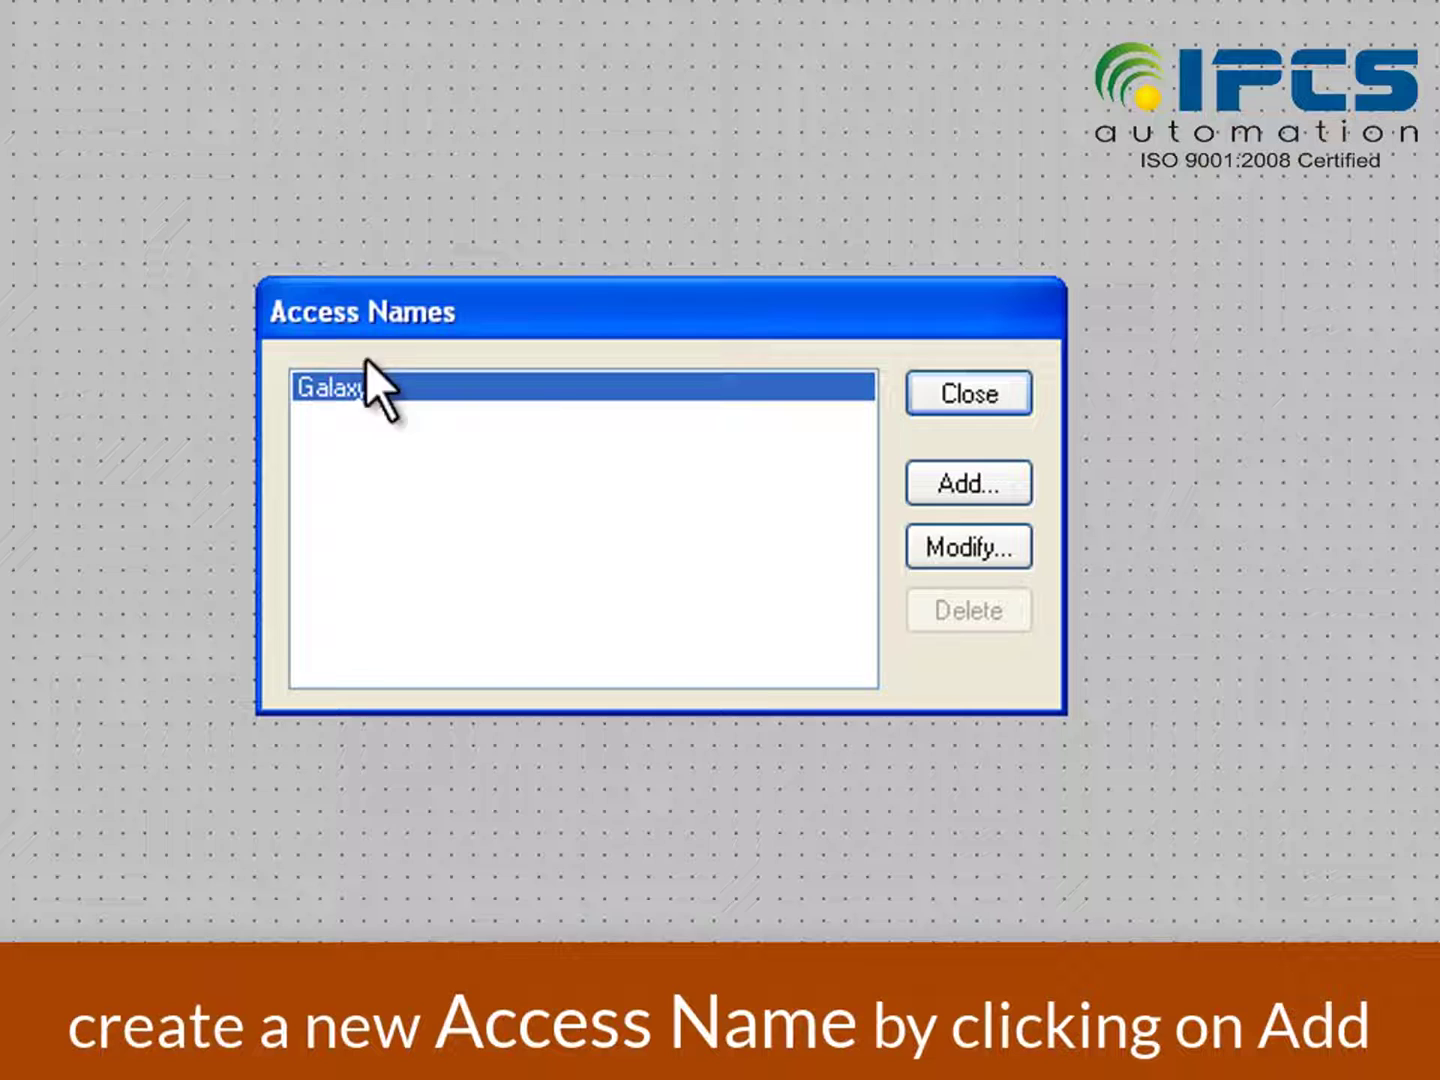
left_click(930, 483)
type("ABC")
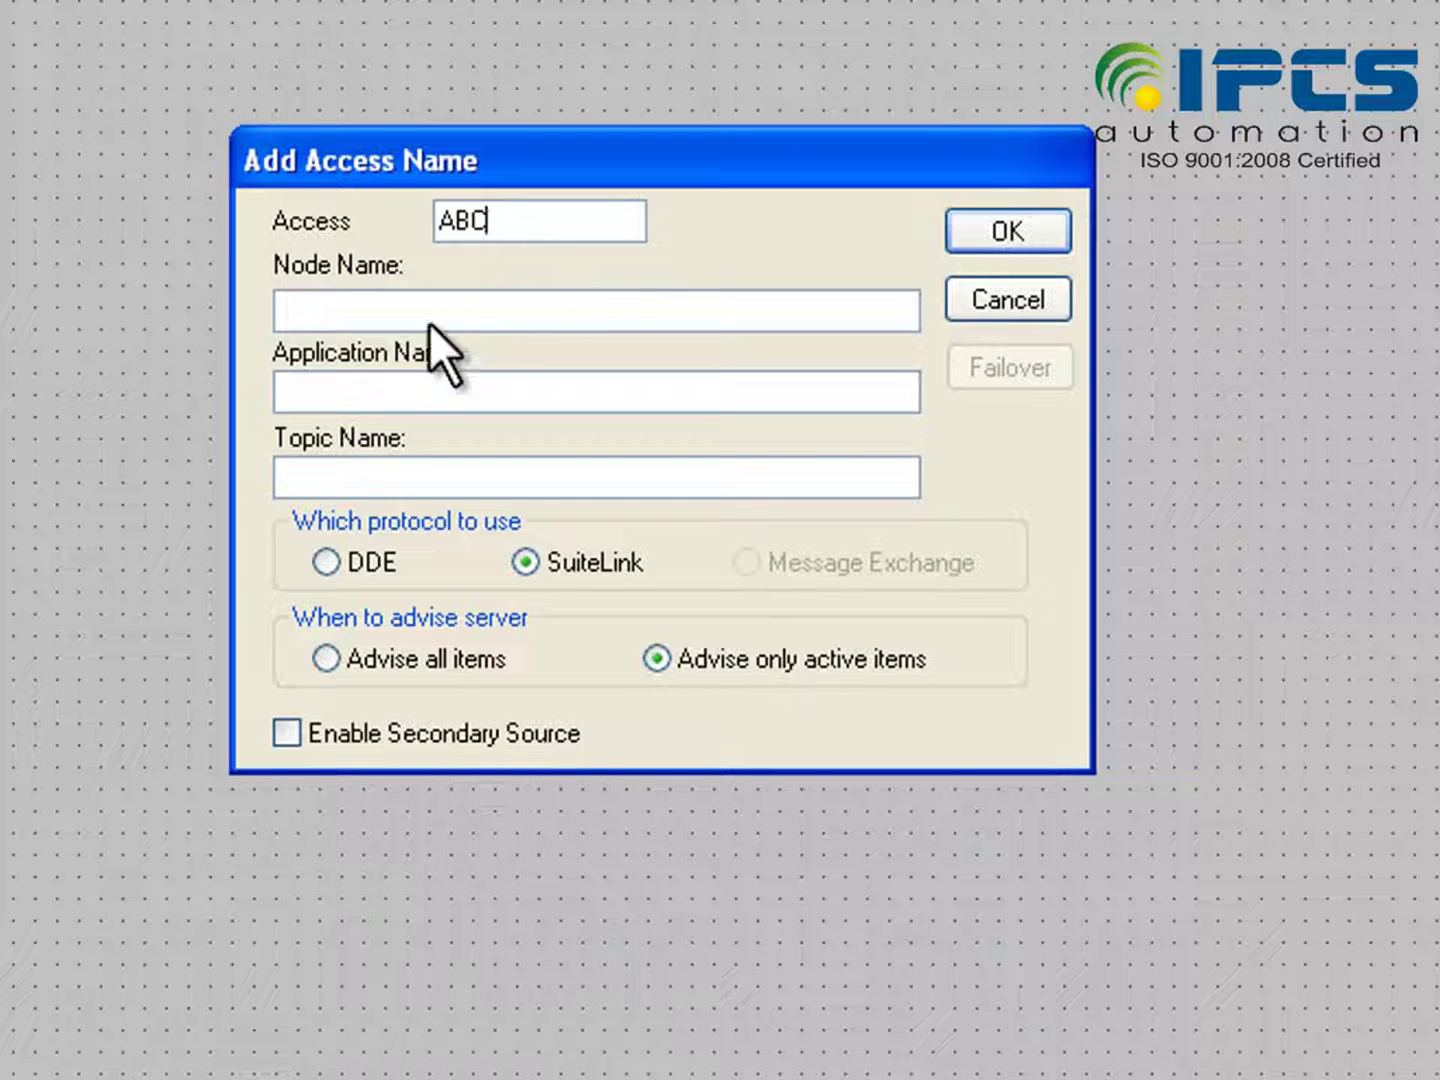
left_click(319, 383)
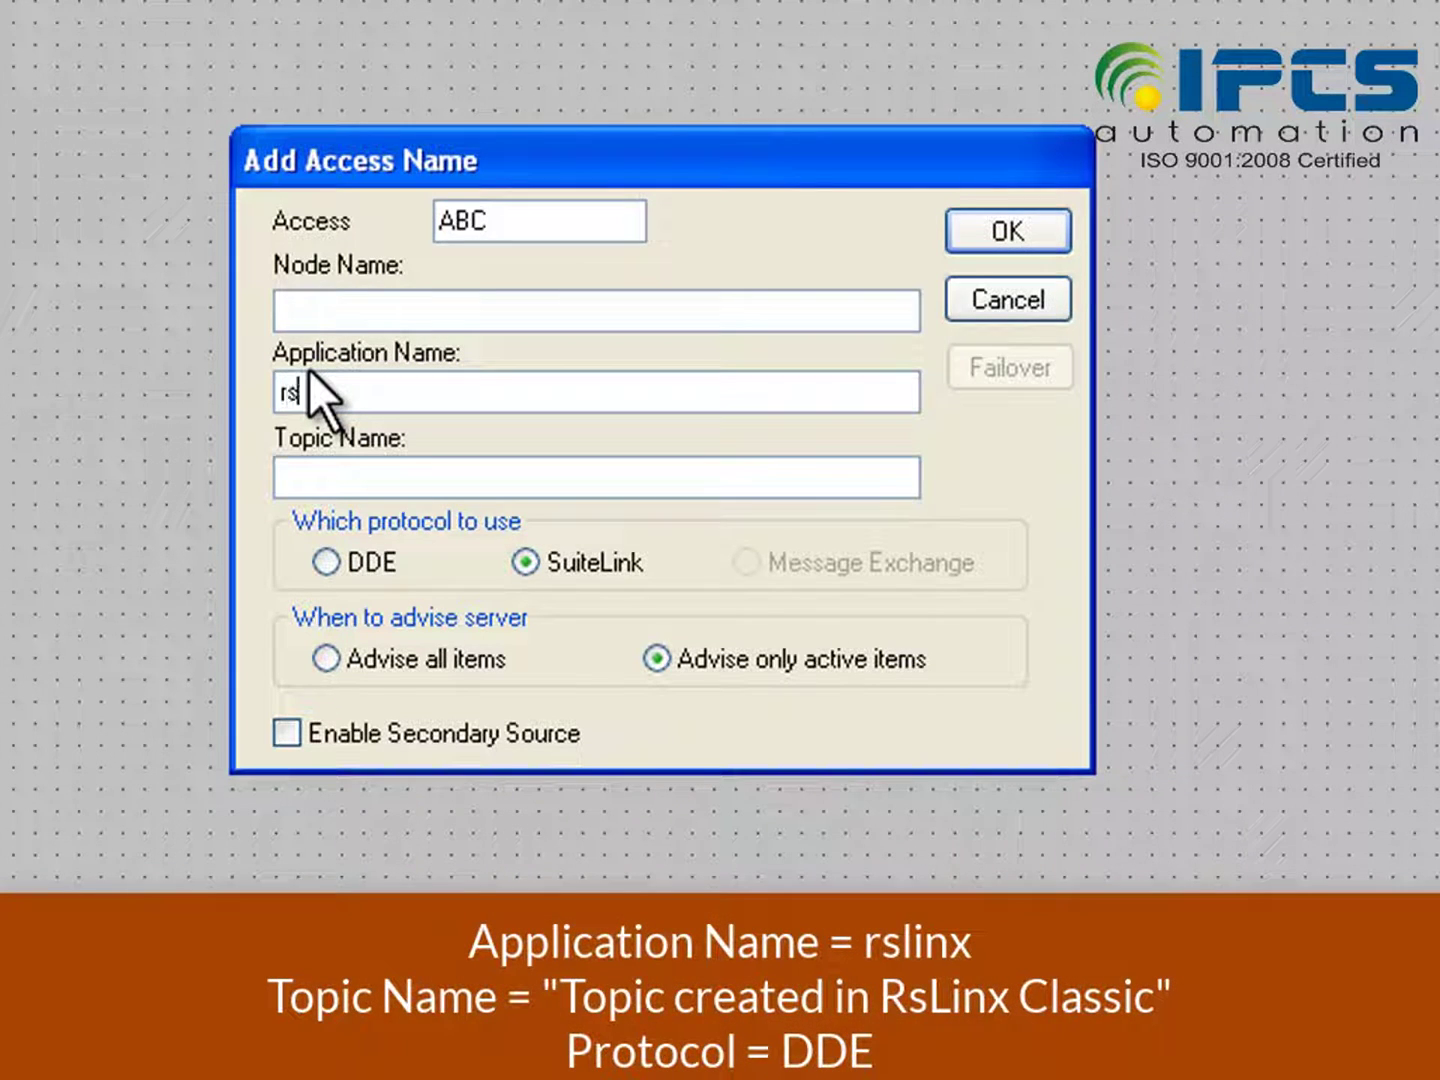
type("rslinx")
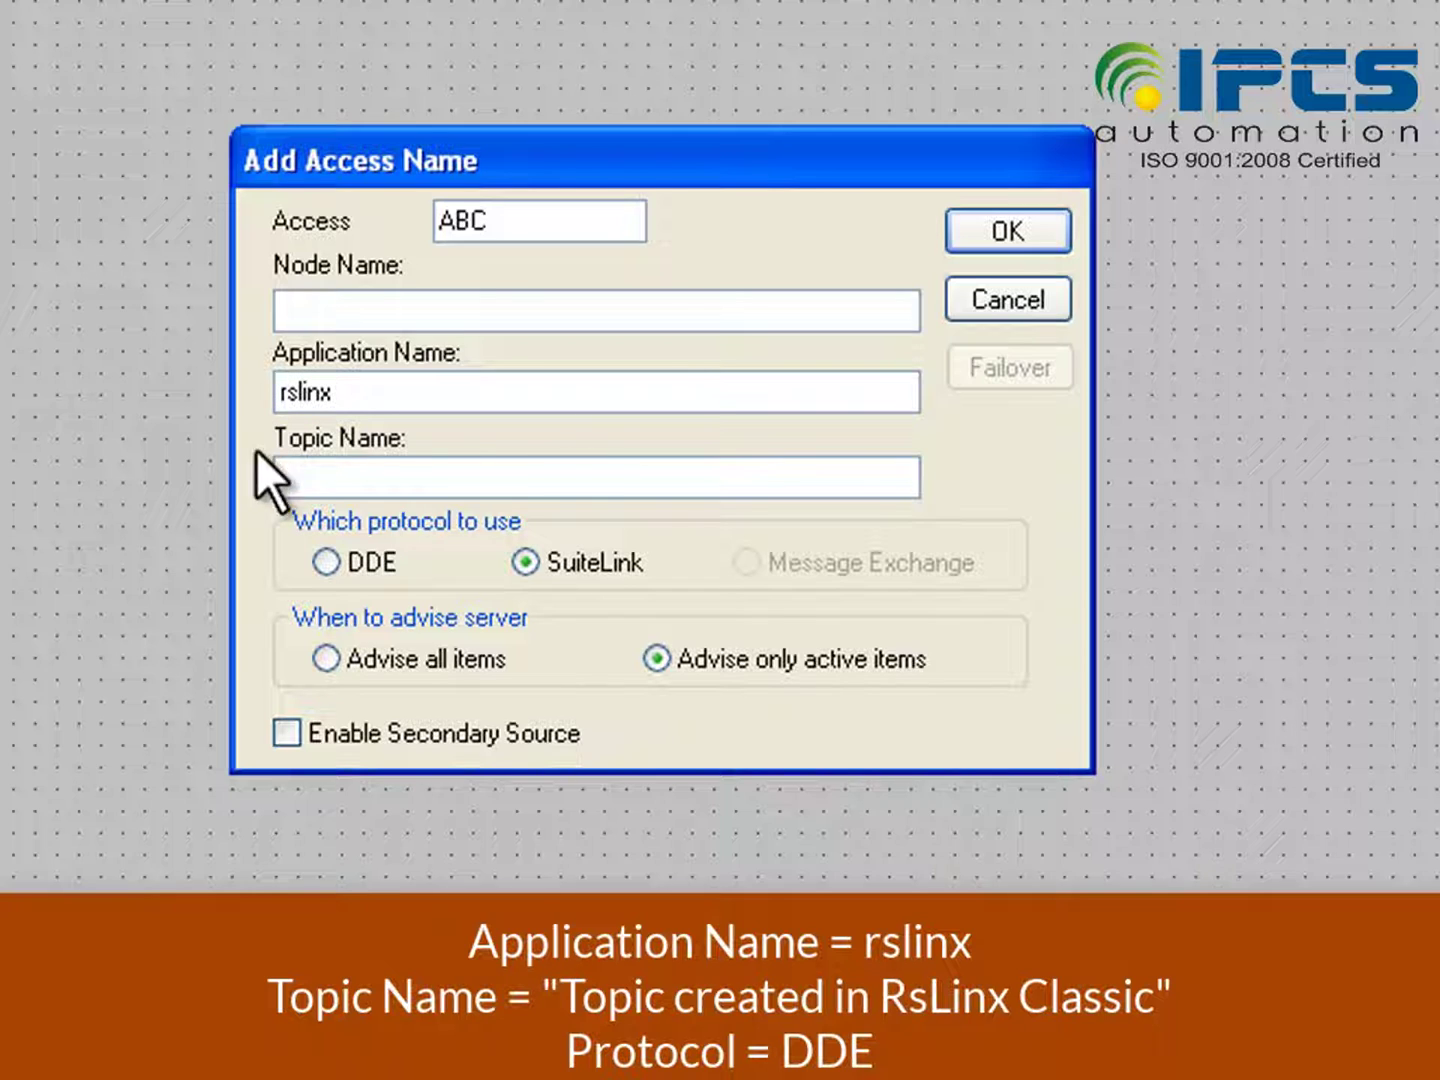
left_click(453, 478)
type("topiv")
key("BackSpace")
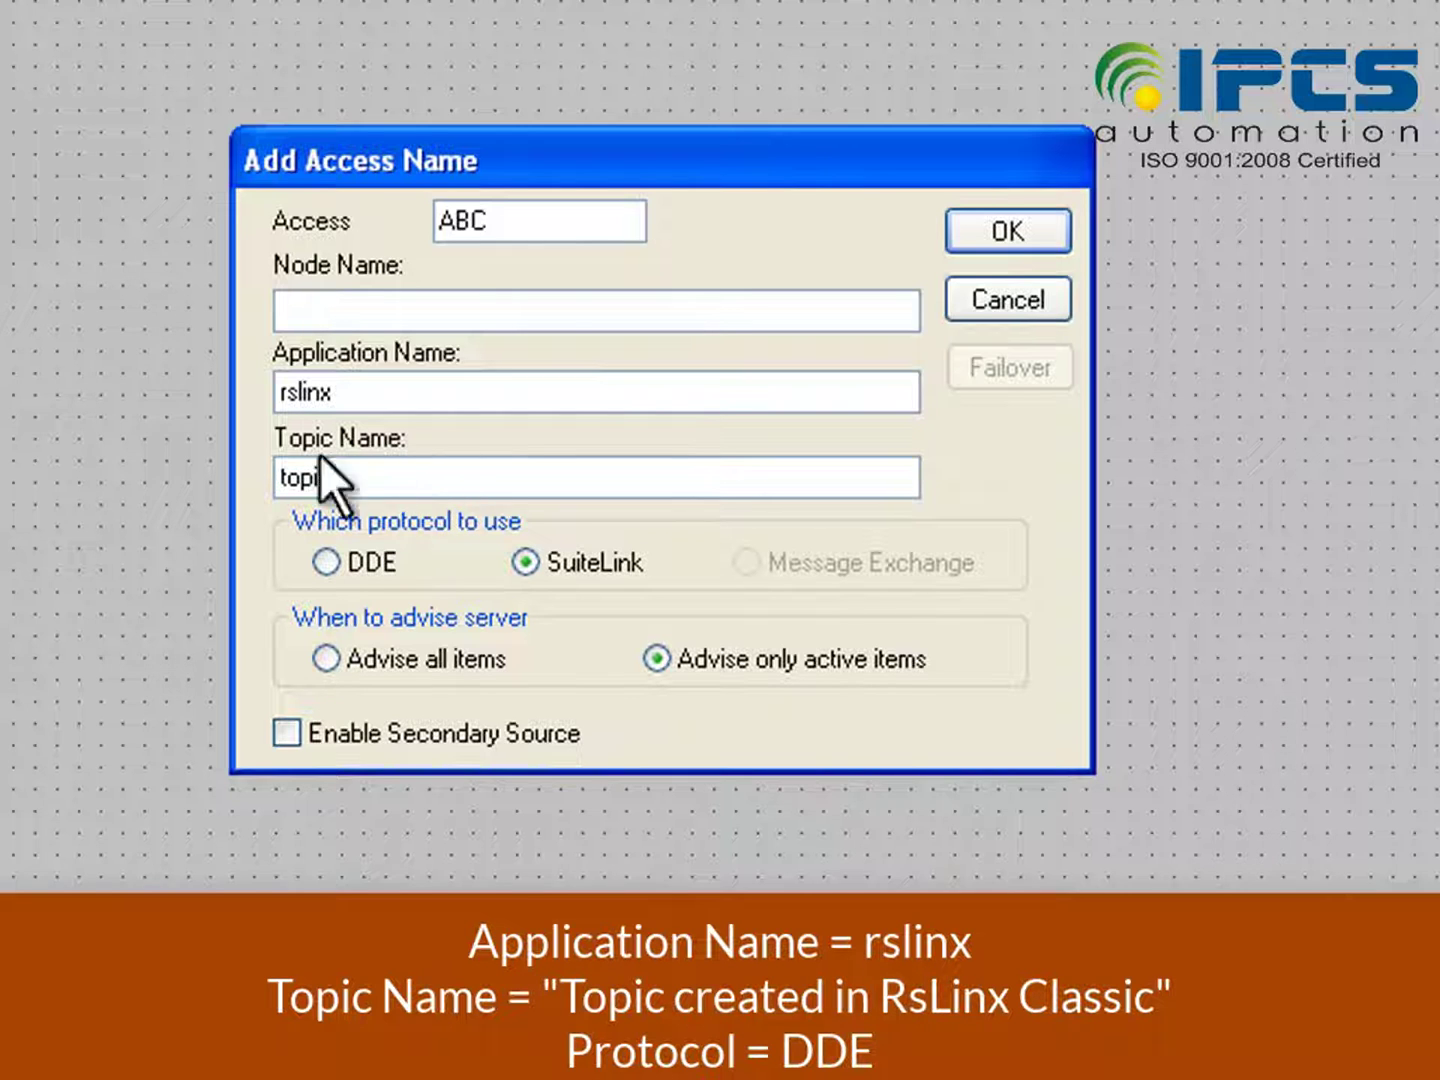
left_click(326, 563)
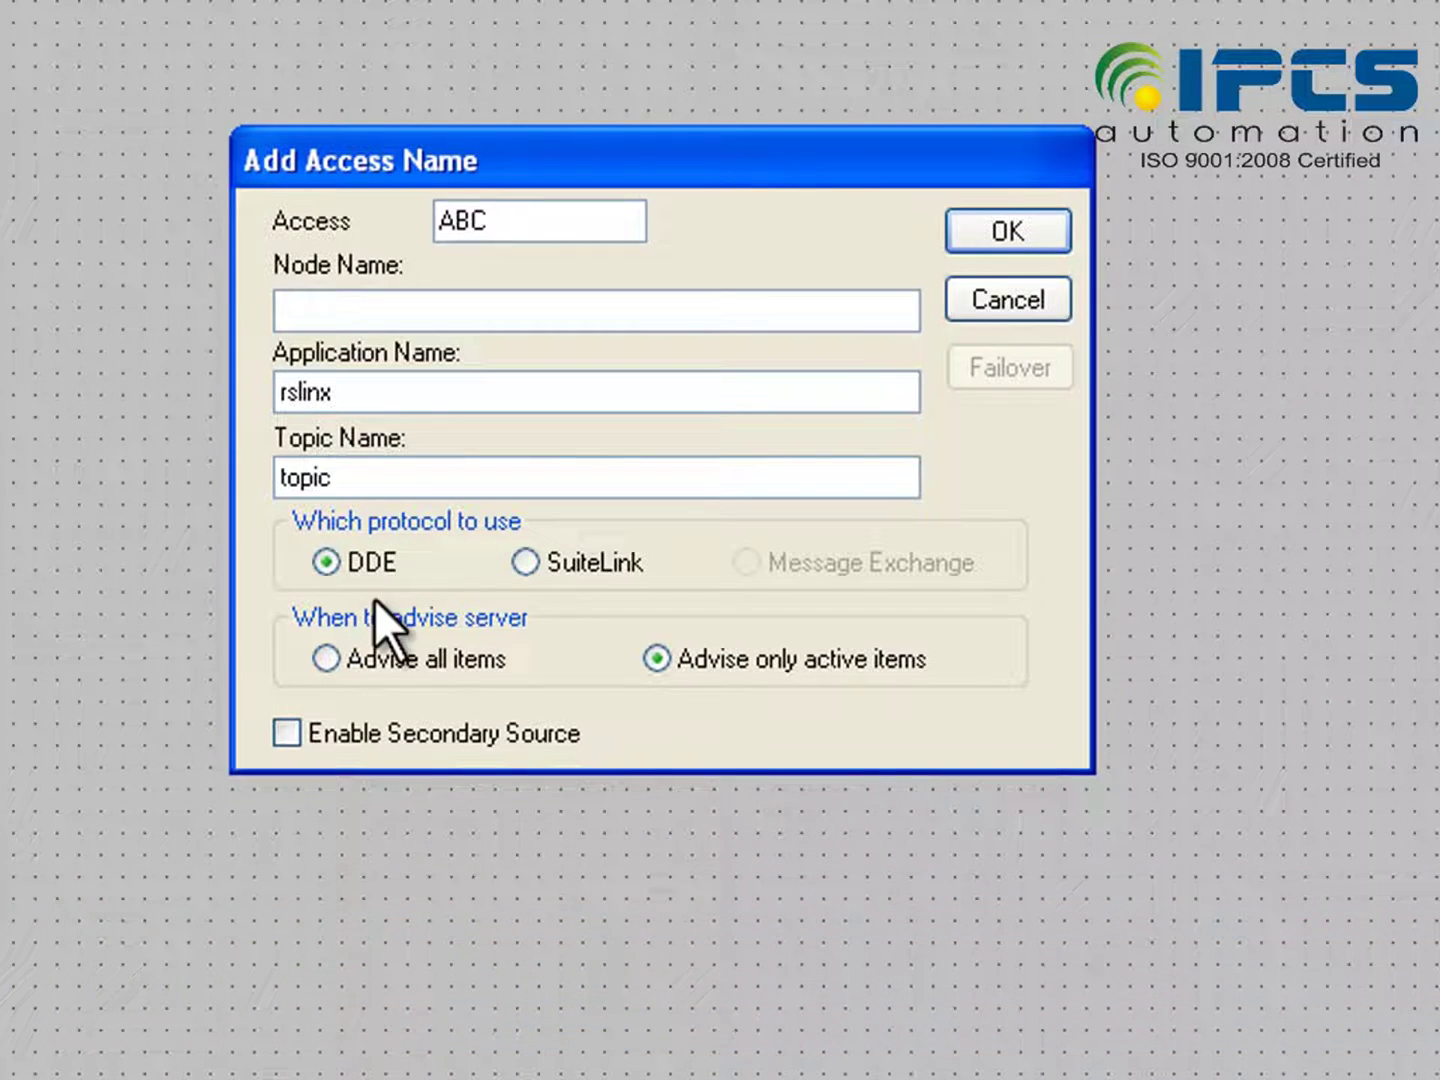
left_click(980, 225)
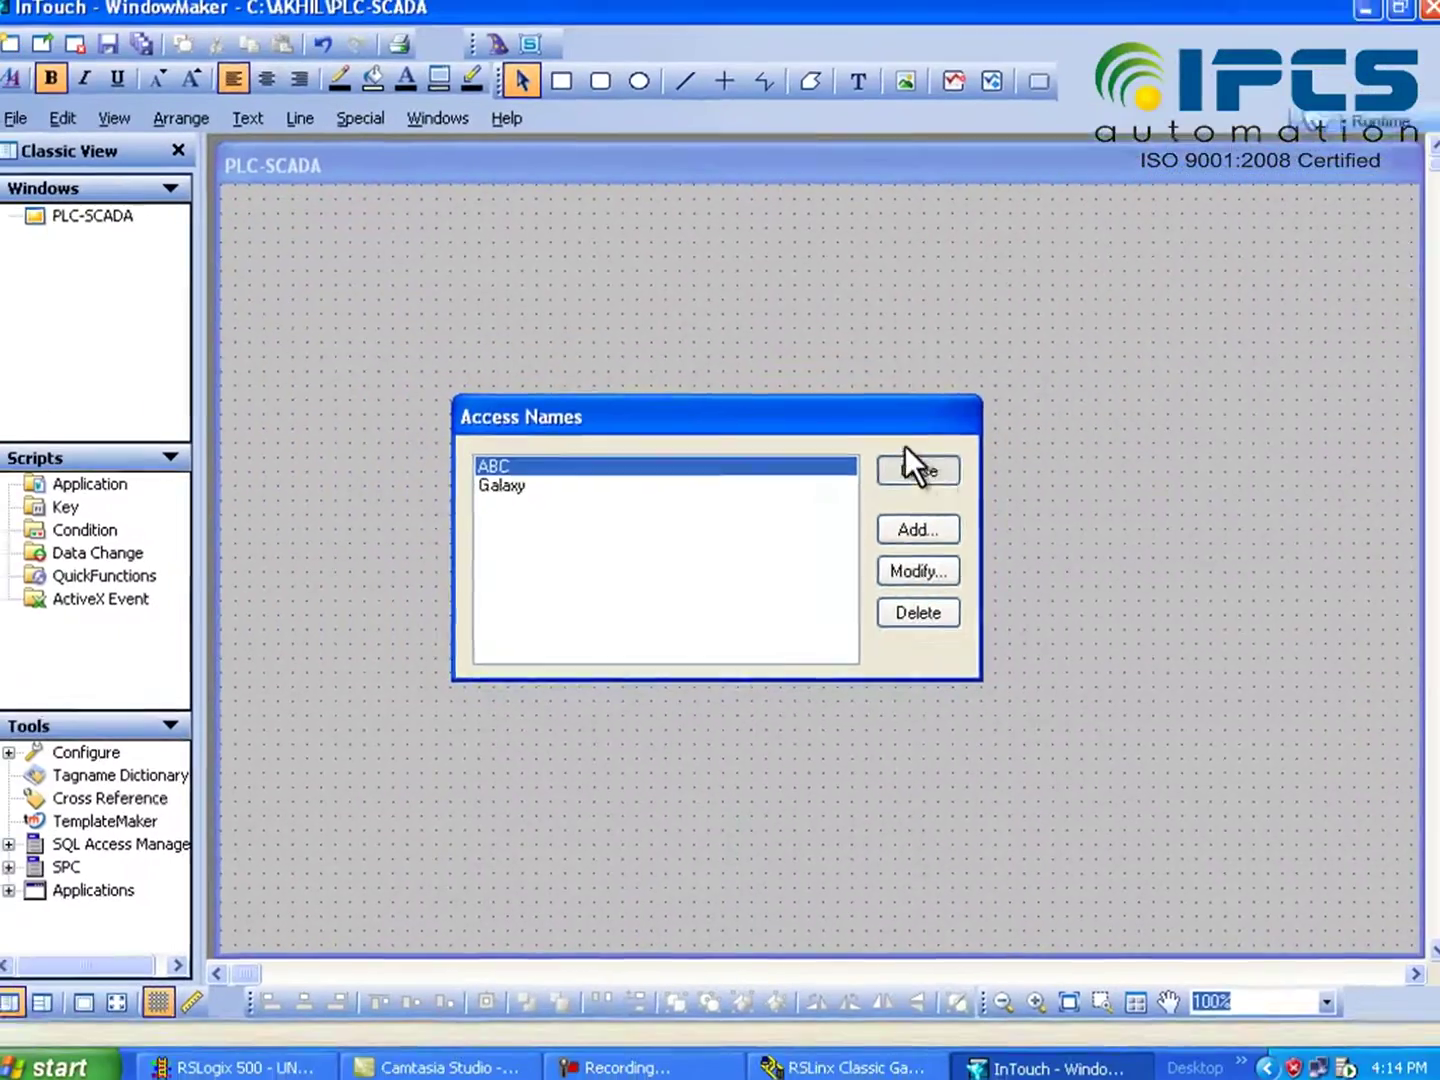
left_click(968, 392)
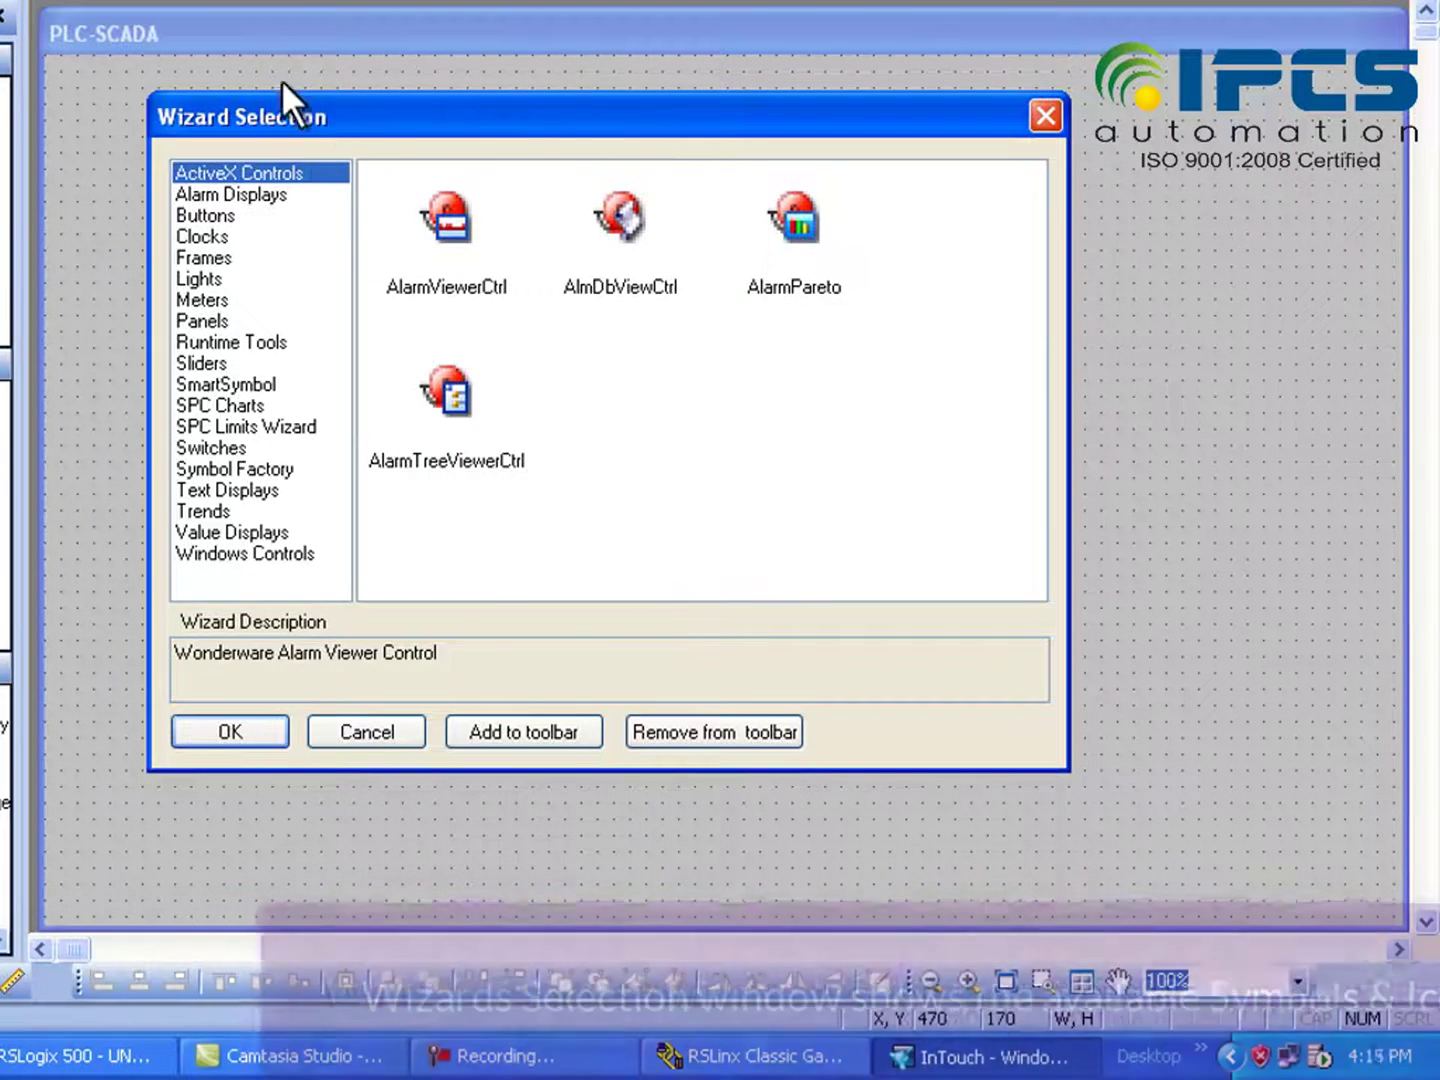
Place a Momentary Button wizard labelled Start on the PLC-SCADA window
key("Down")
key("Down")
left_click(1032, 585)
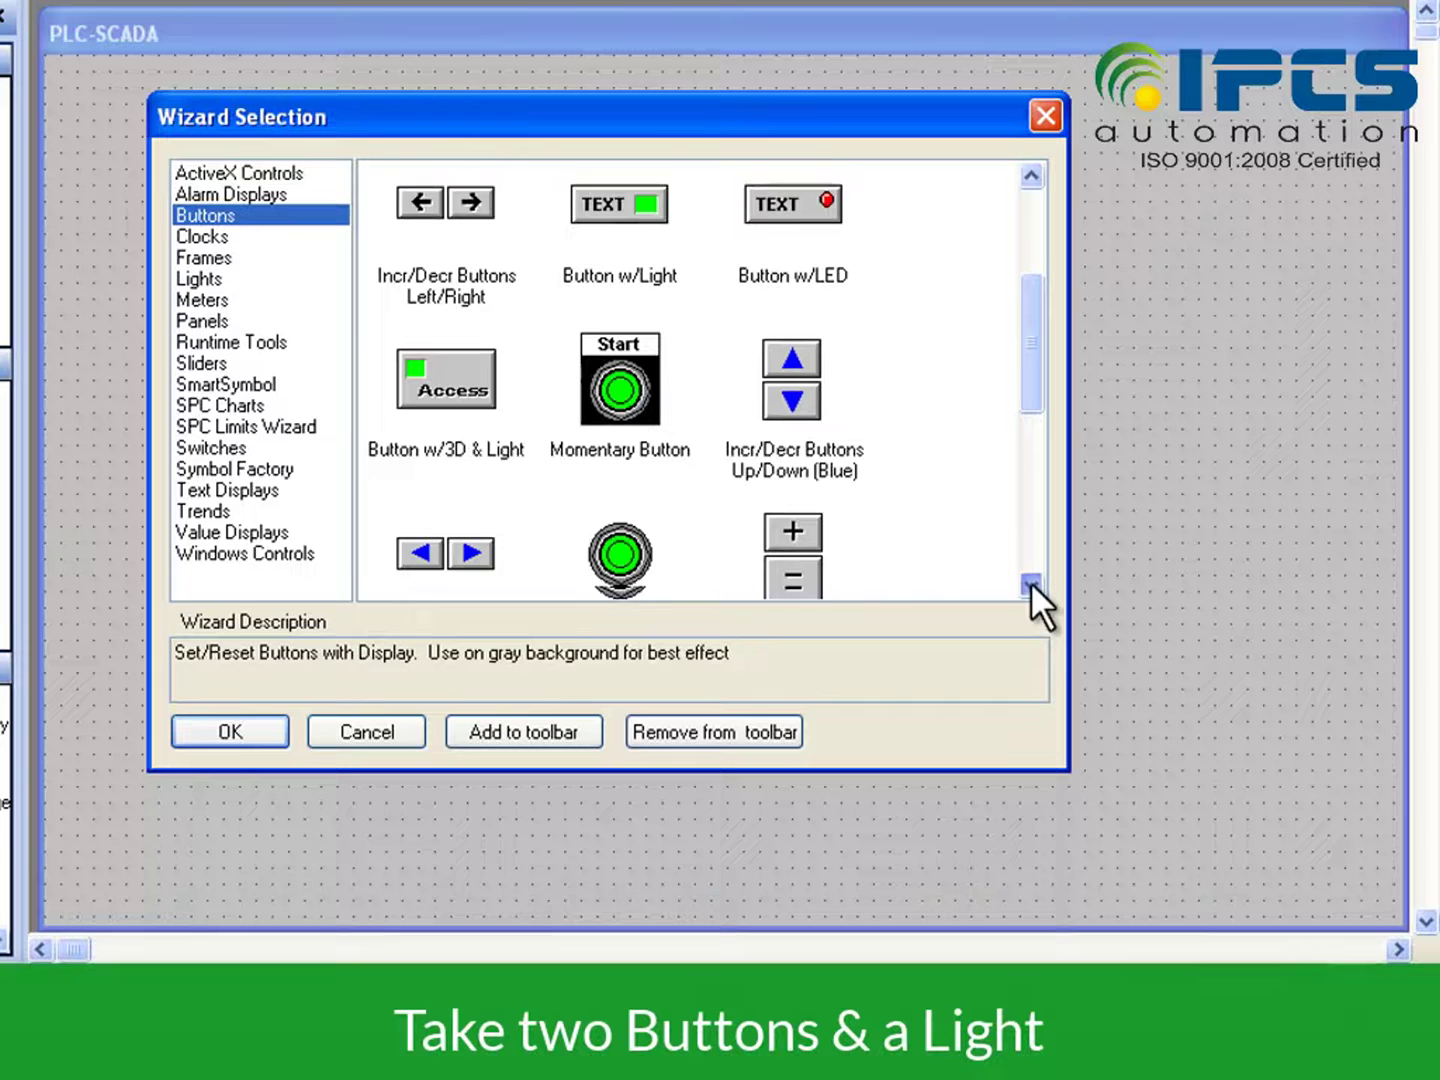
left_click(1031, 582)
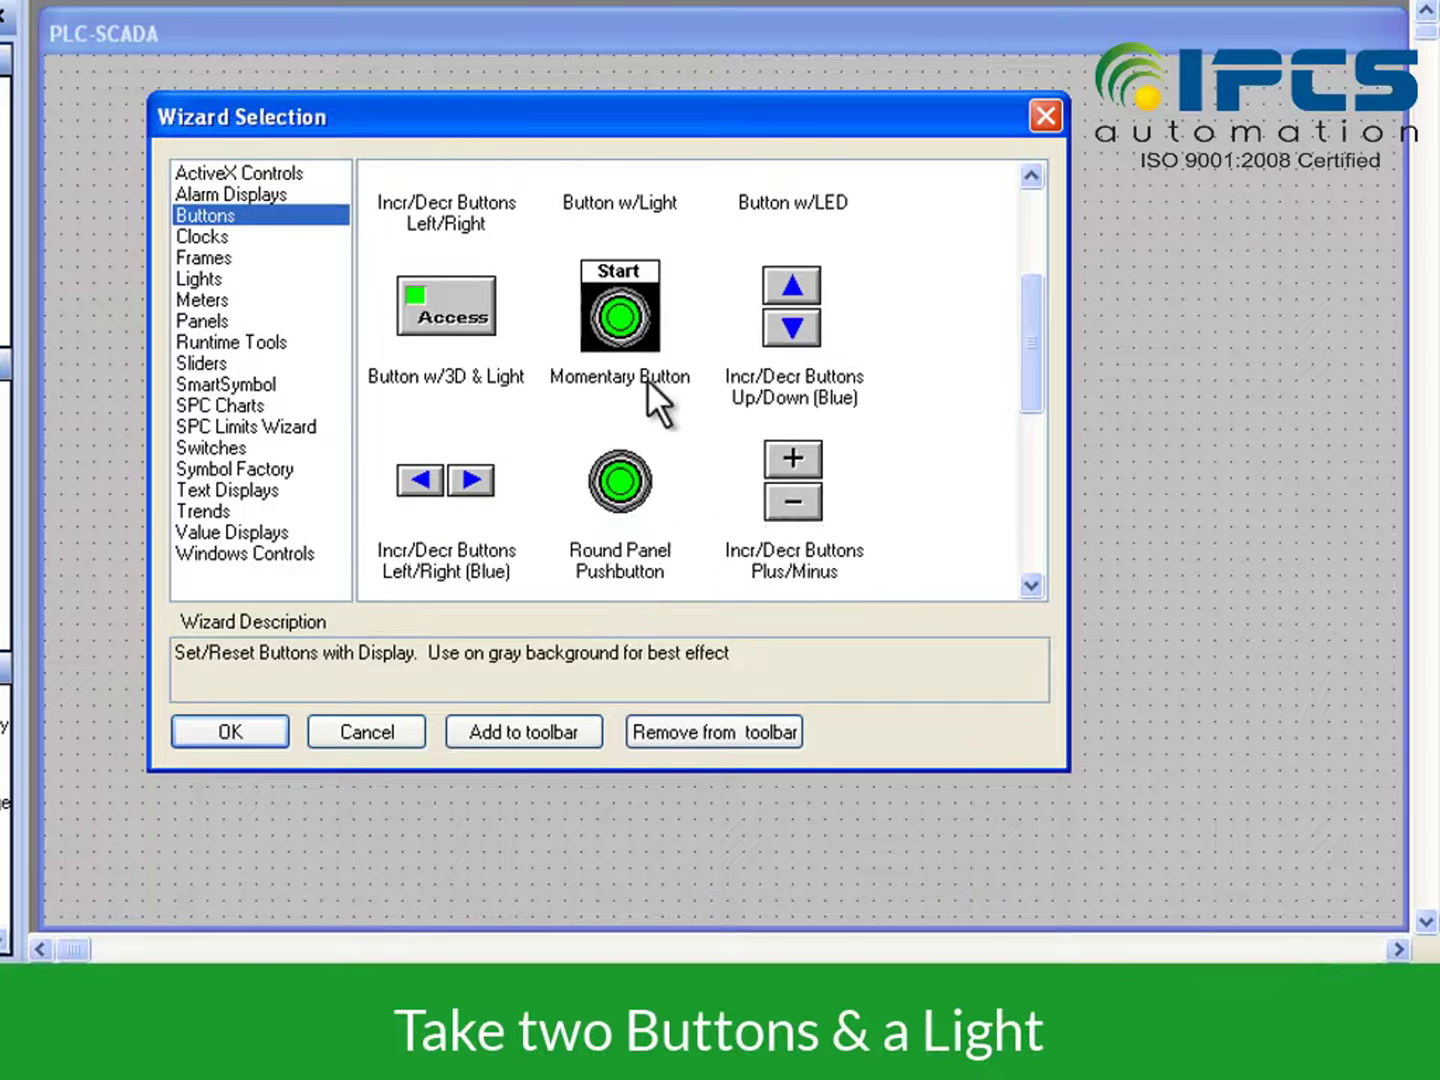
left_click(610, 320)
left_click(230, 733)
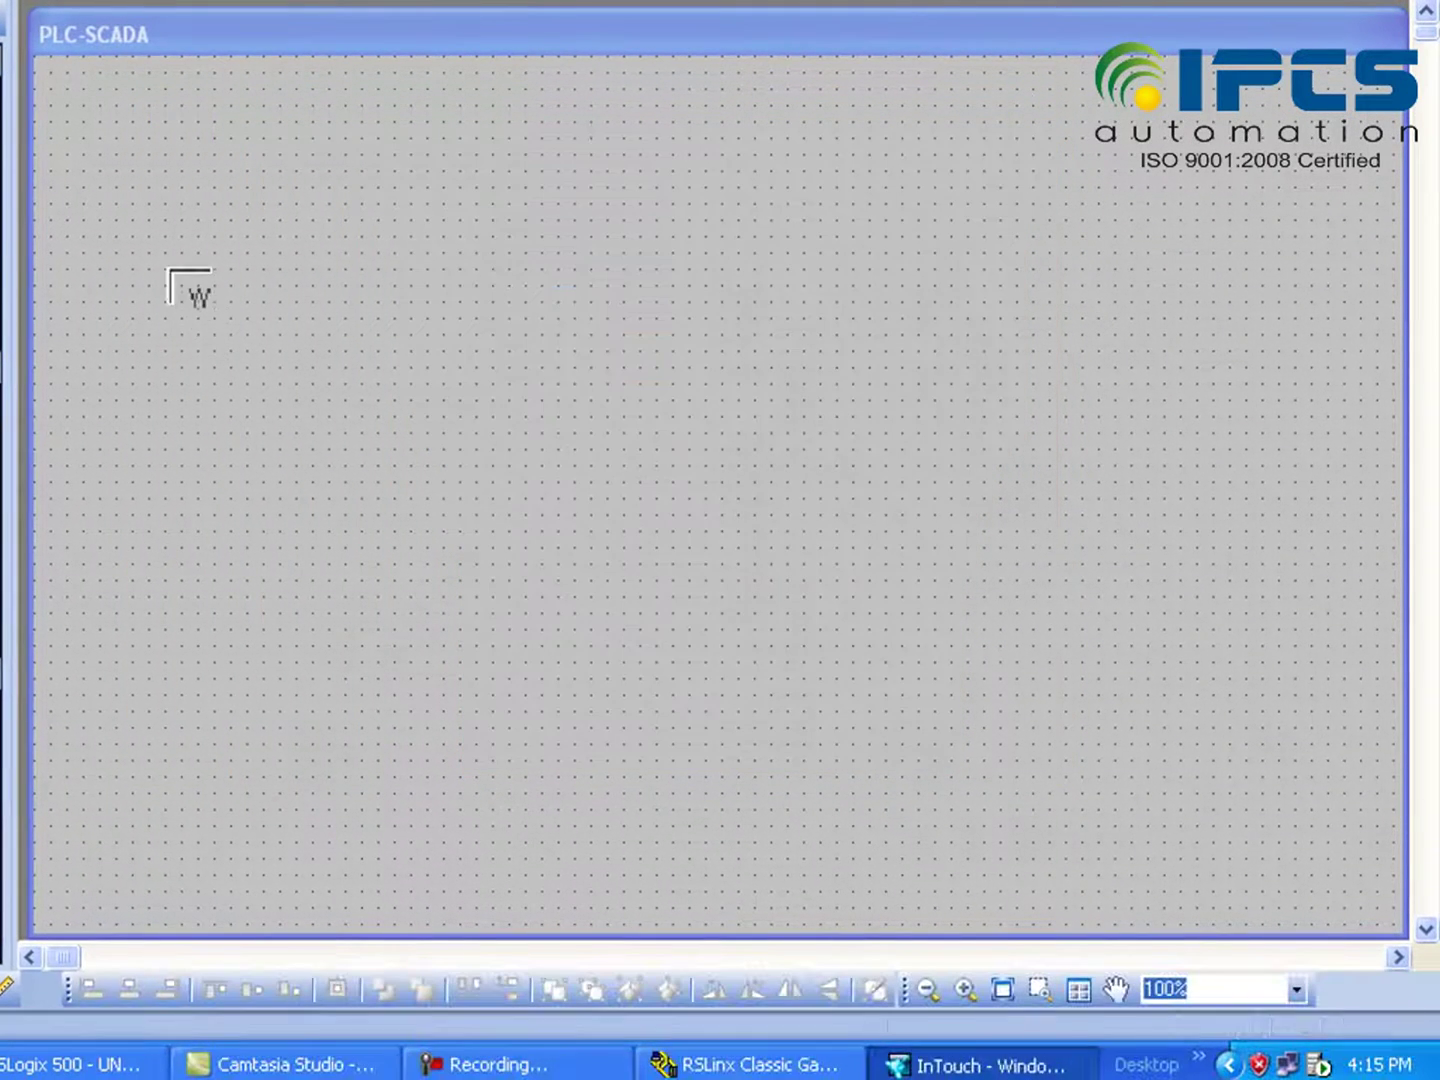
left_click(152, 256)
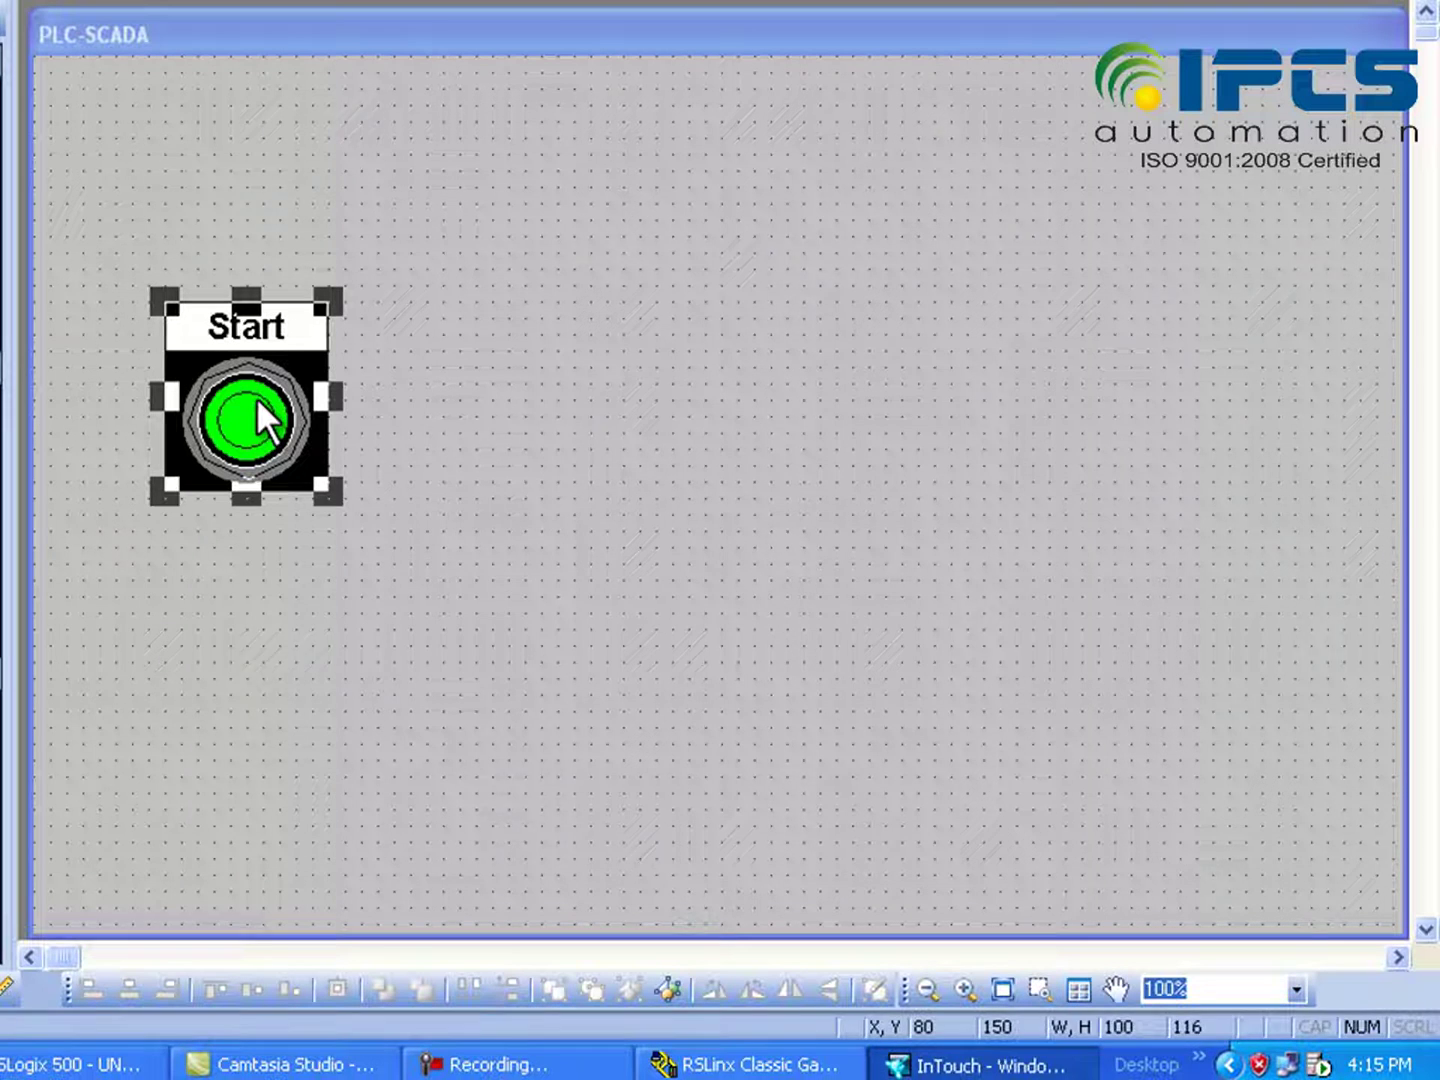
Set the Start pushbutton to Direct action with tagname START
double_click(266, 420)
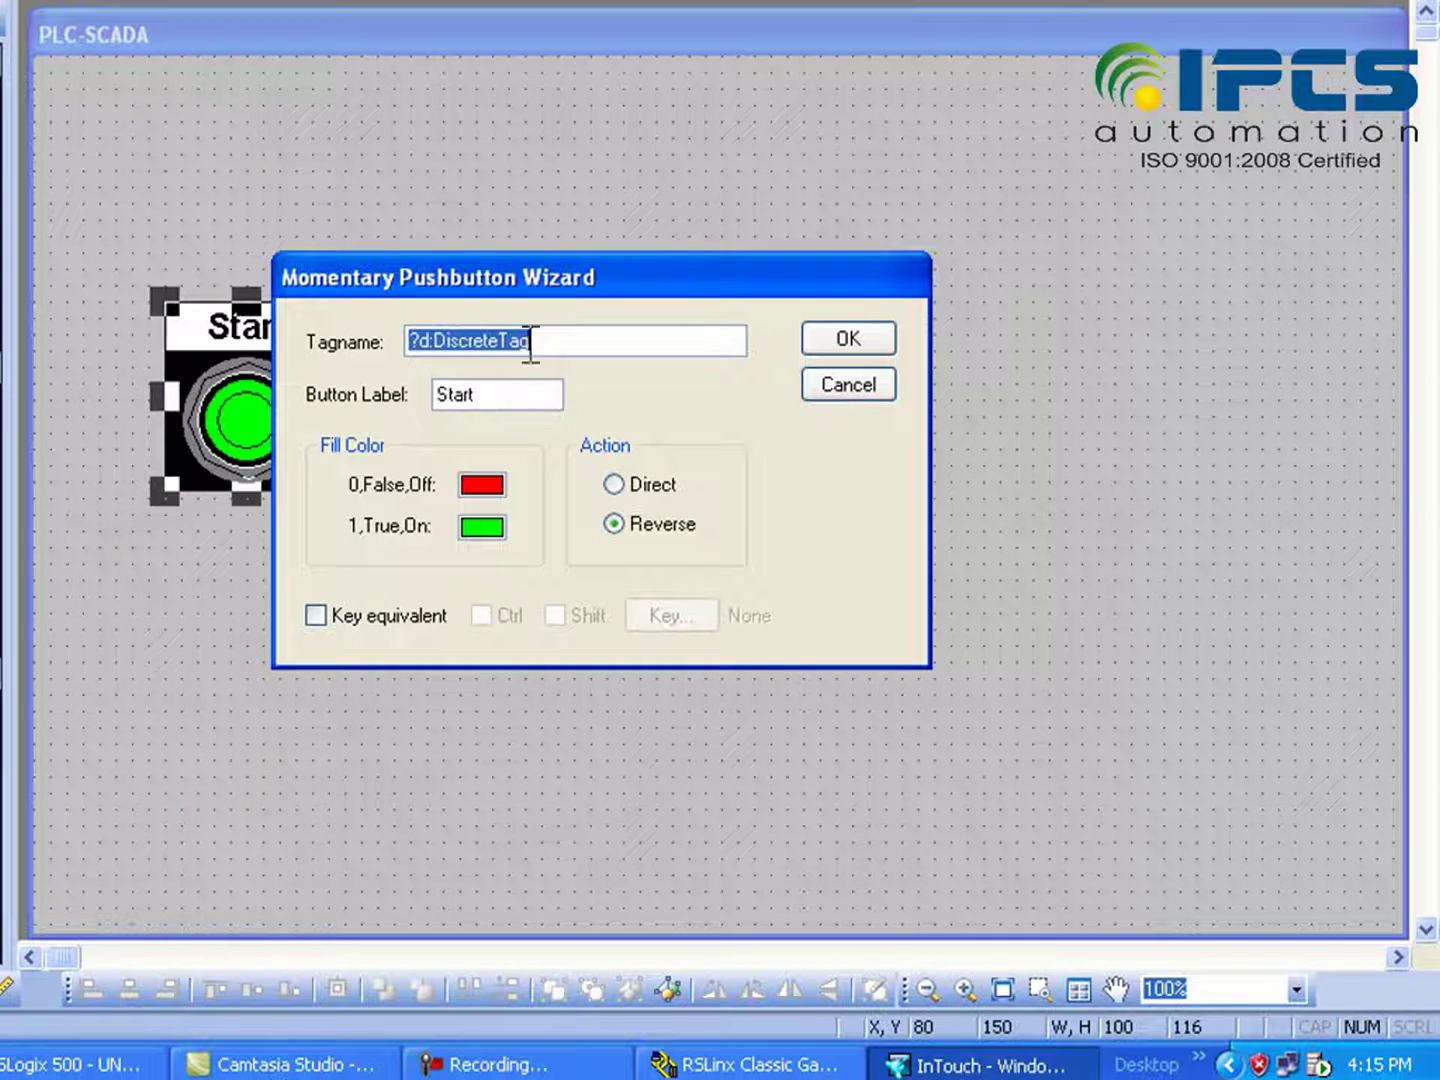
left_click(613, 486)
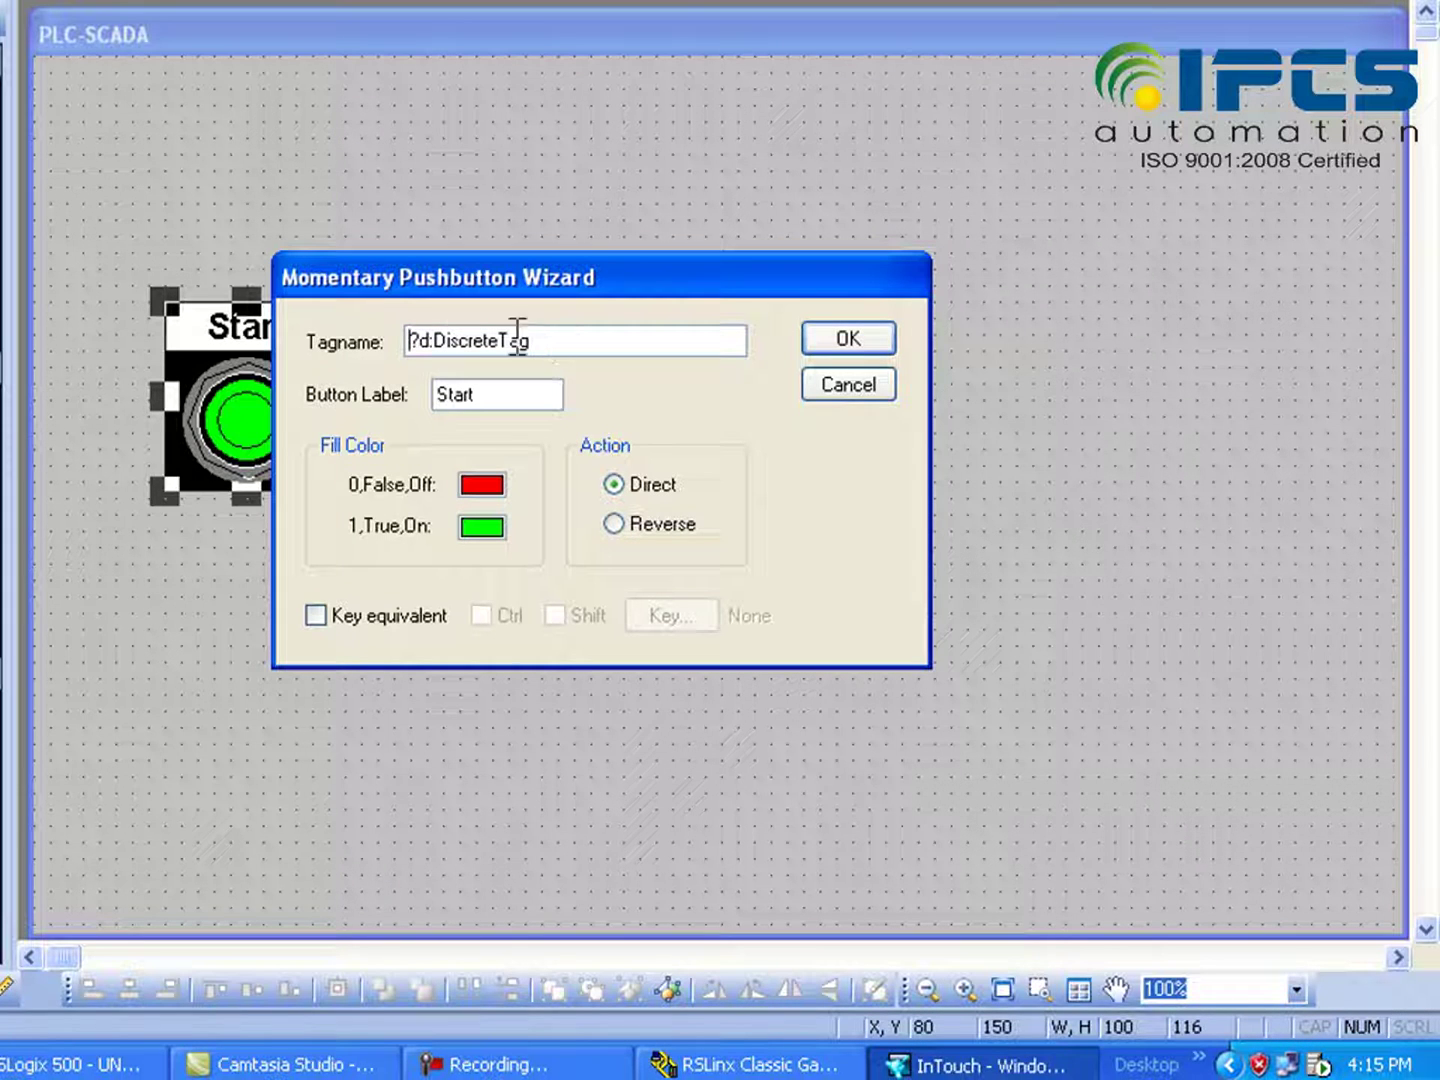
left_click_drag(409, 340, 553, 355)
type("START")
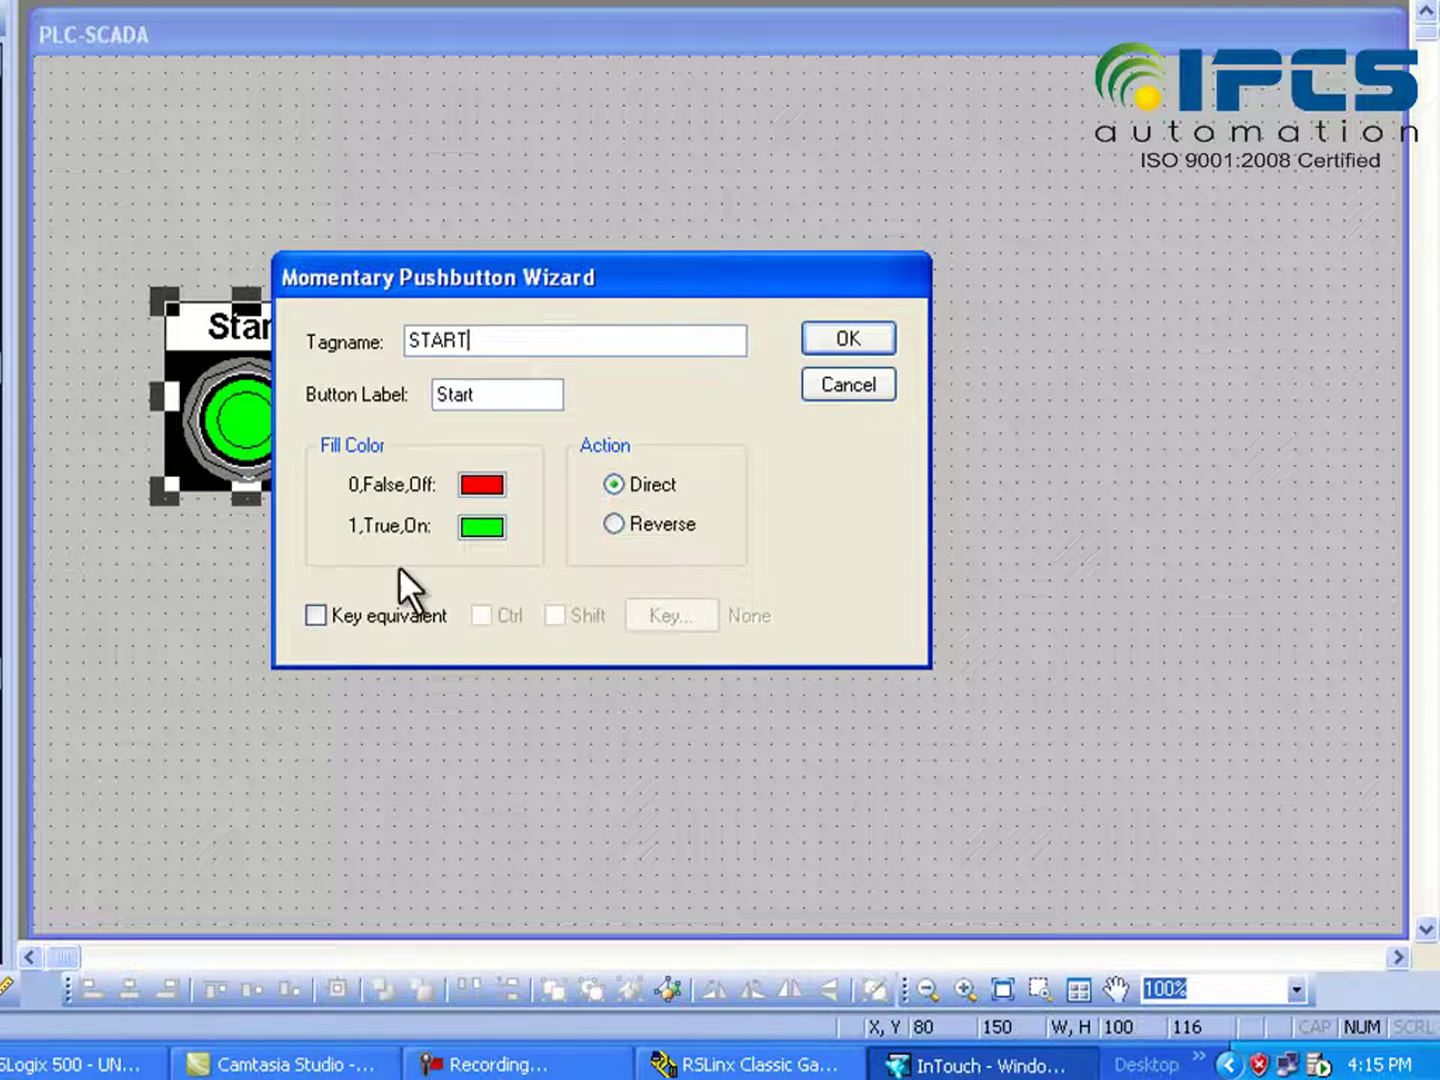
left_click(828, 341)
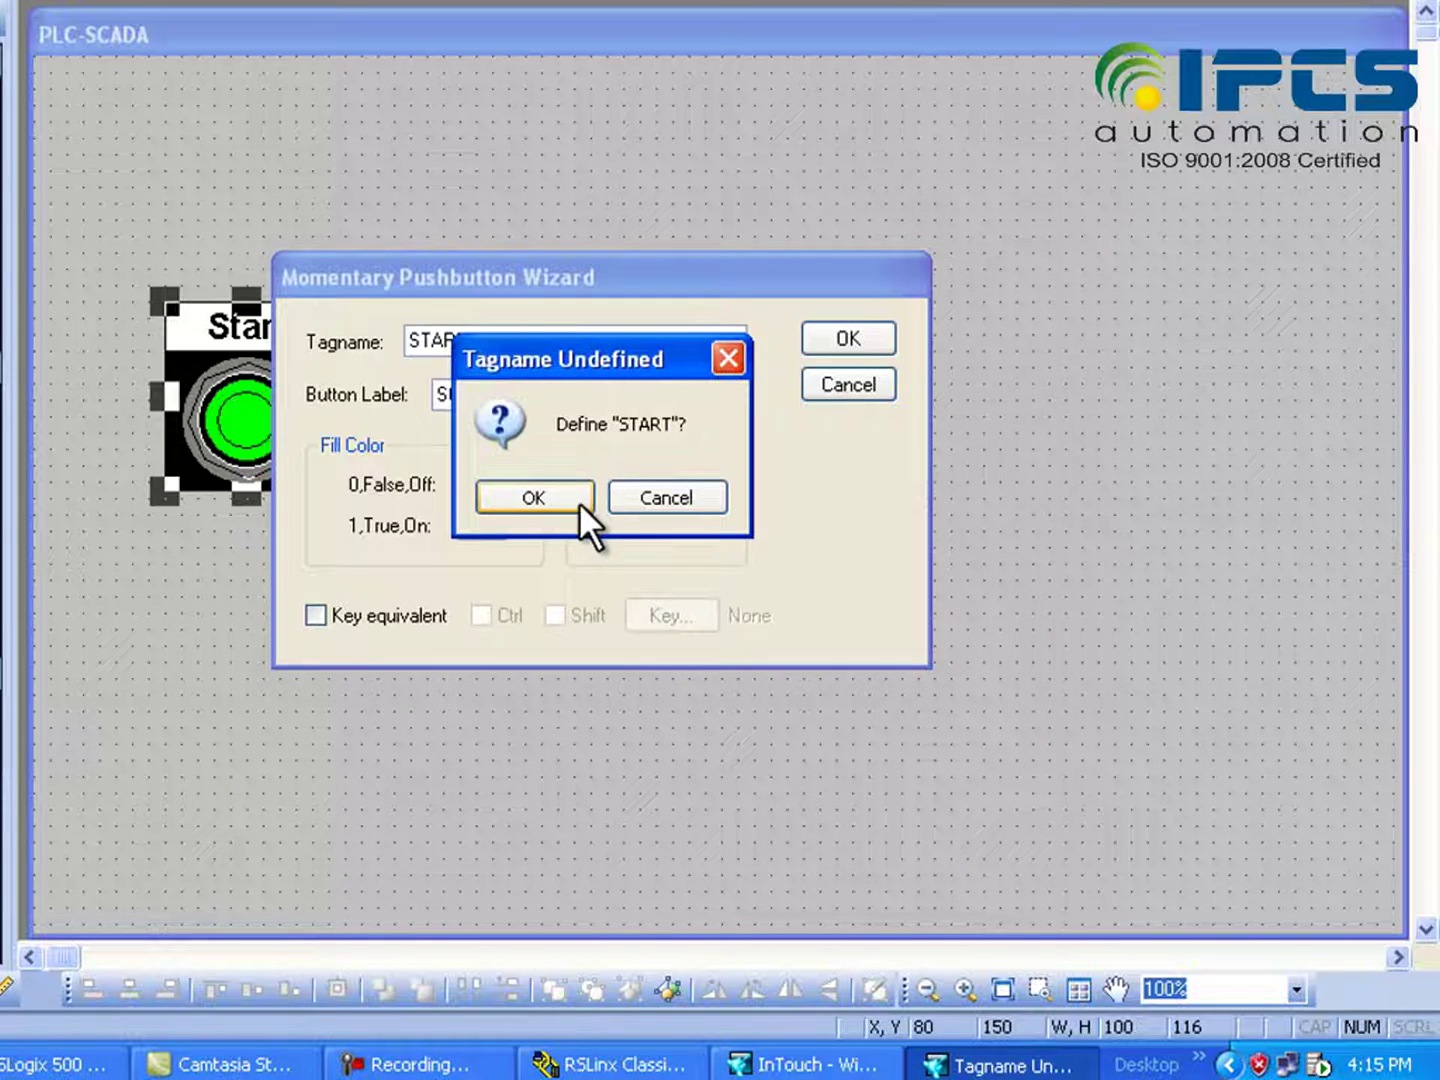
Define START as an I/O Discrete tag on access name ABC with item b3:0/0
left_click(576, 500)
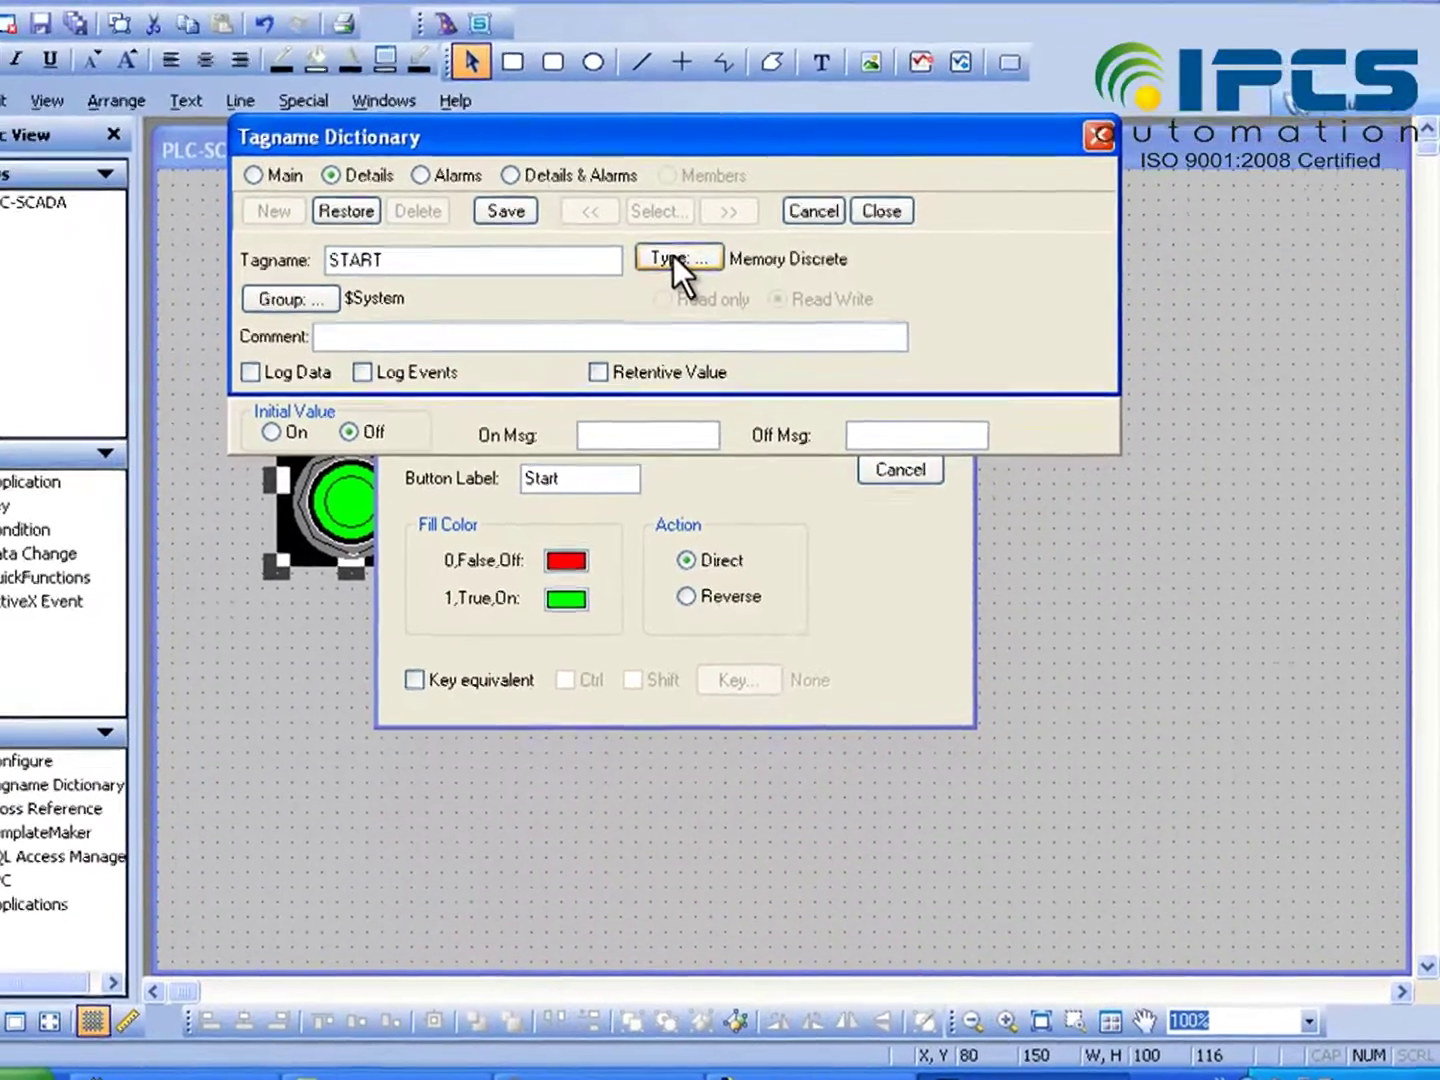
left_click(606, 153)
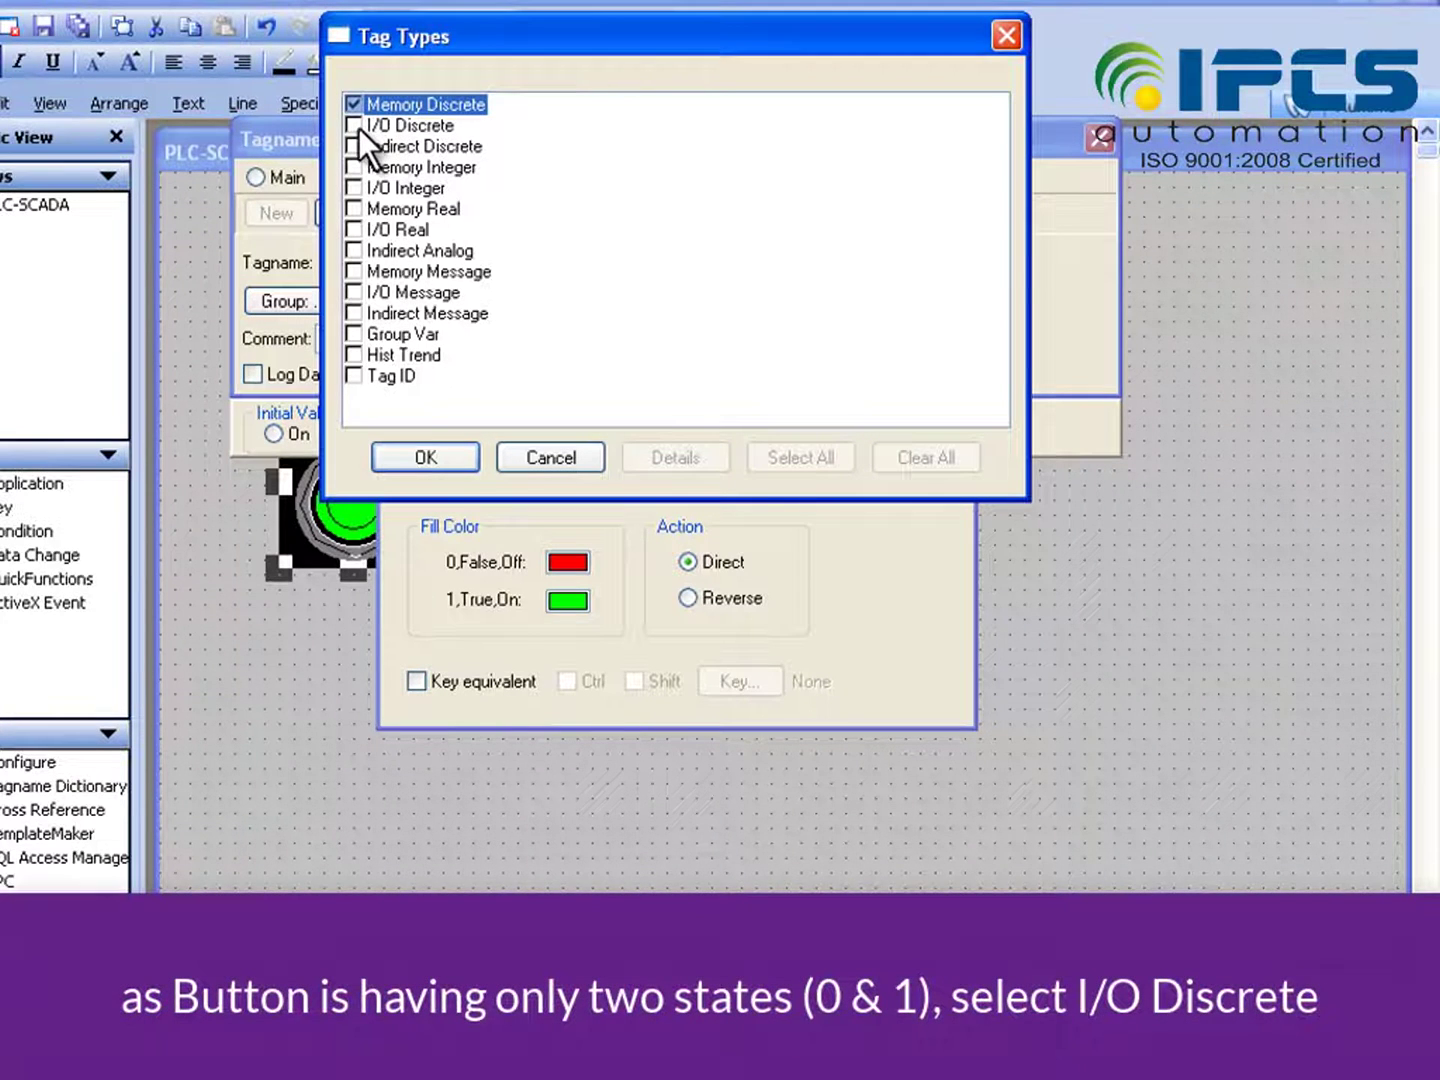
left_click(355, 125)
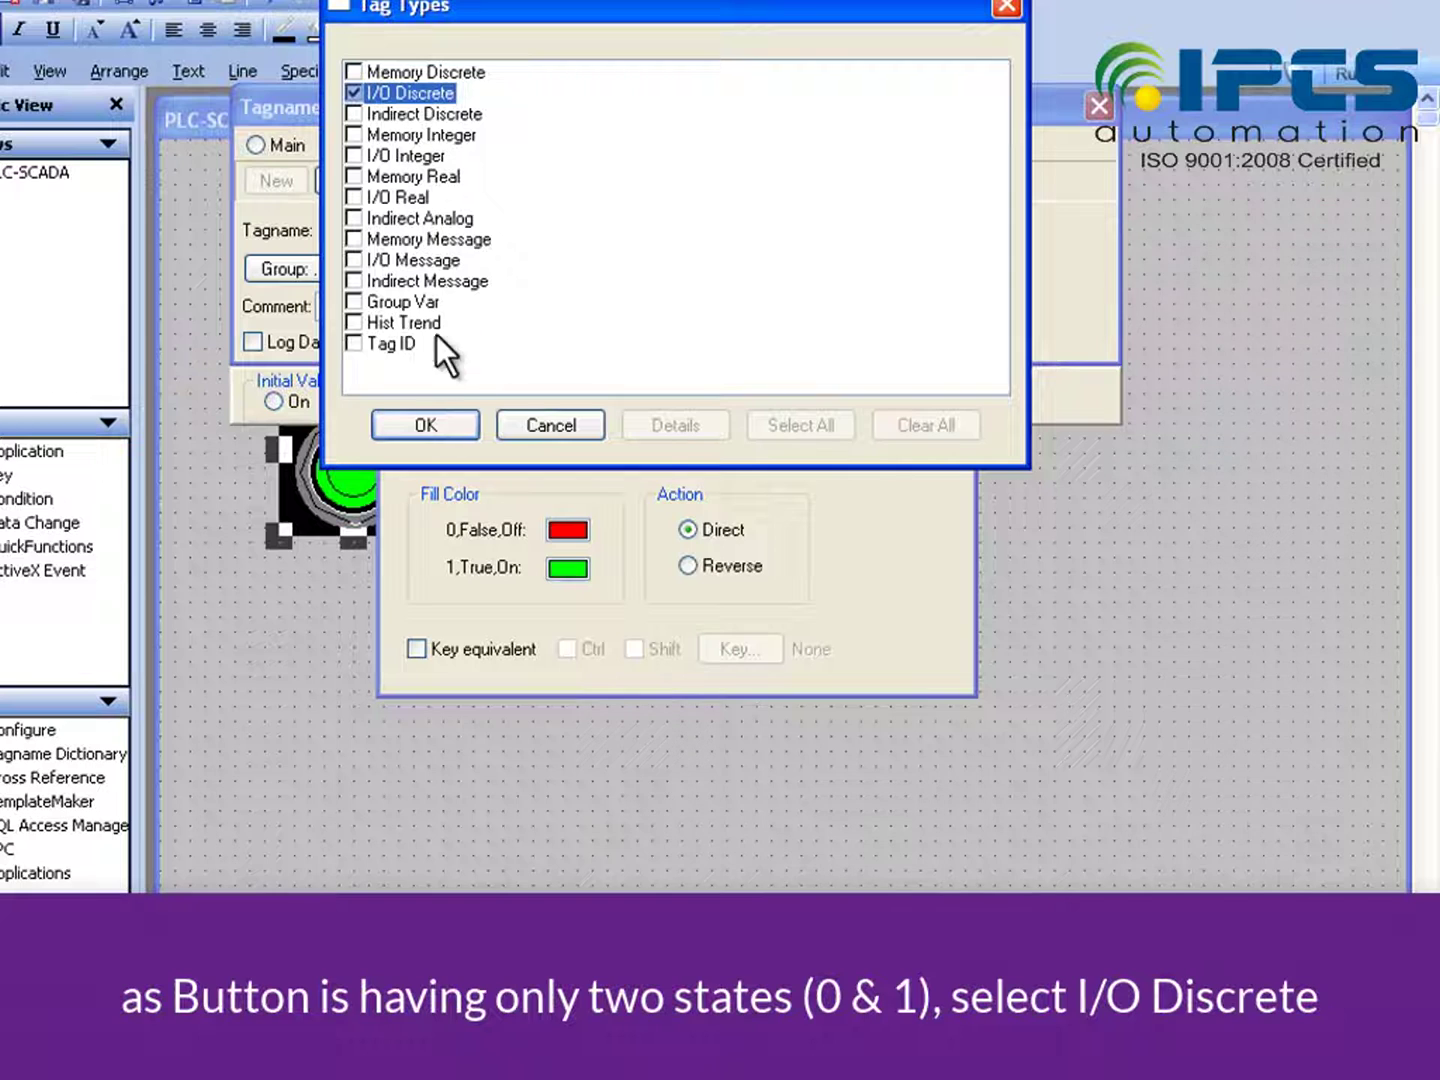
left_click(427, 423)
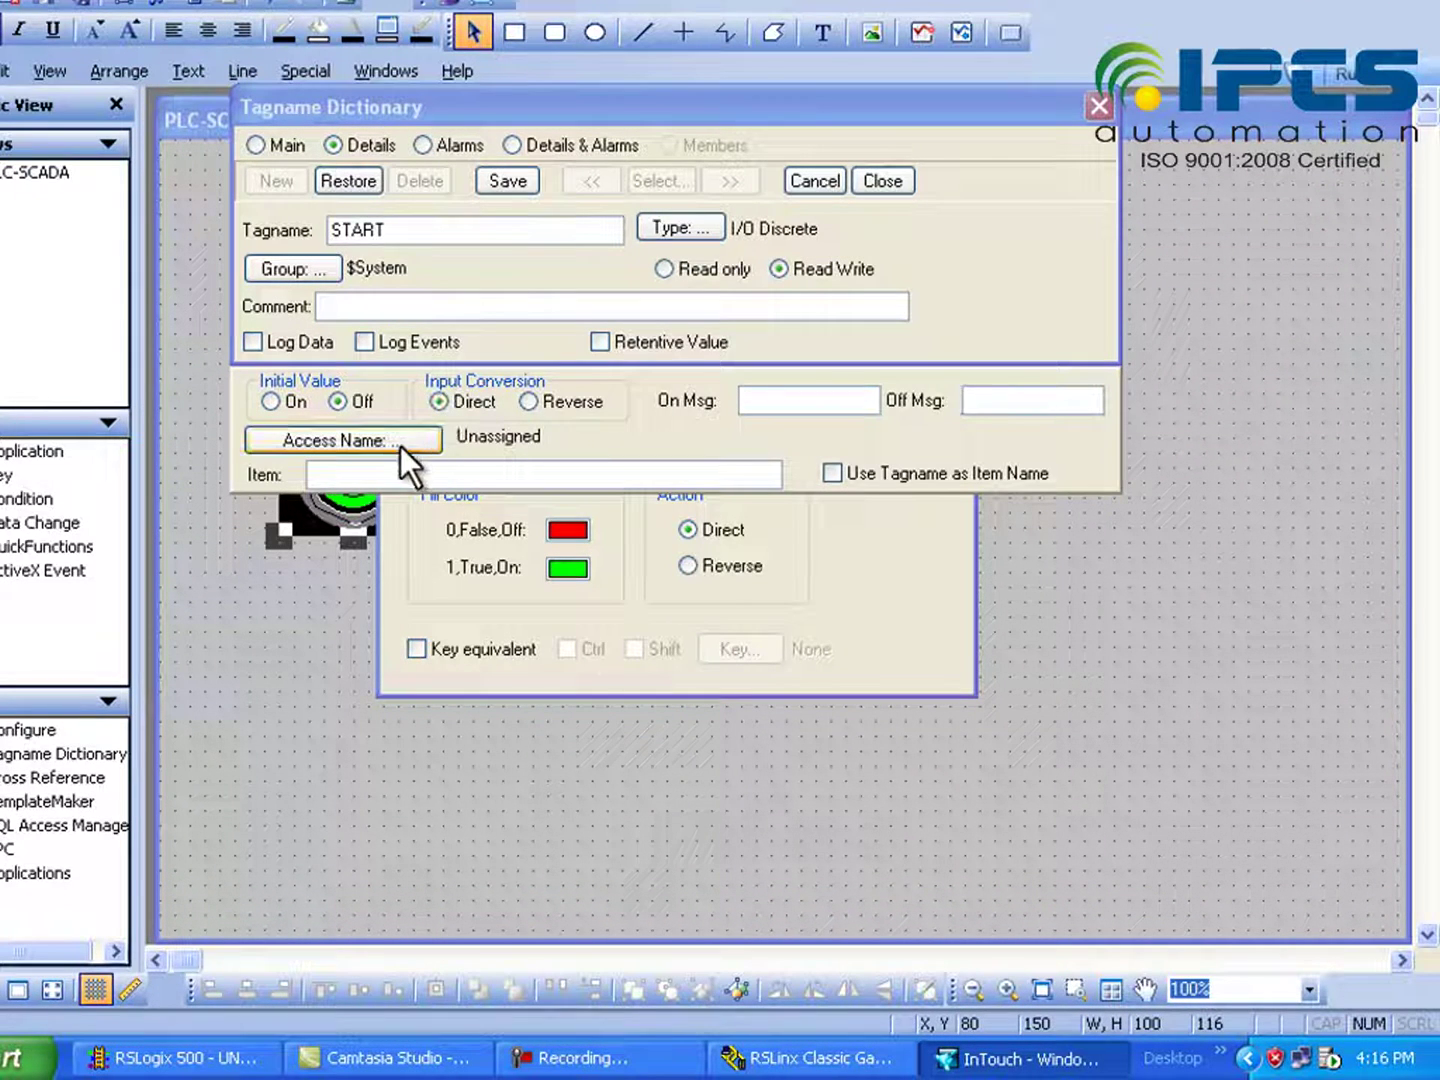
left_click(390, 441)
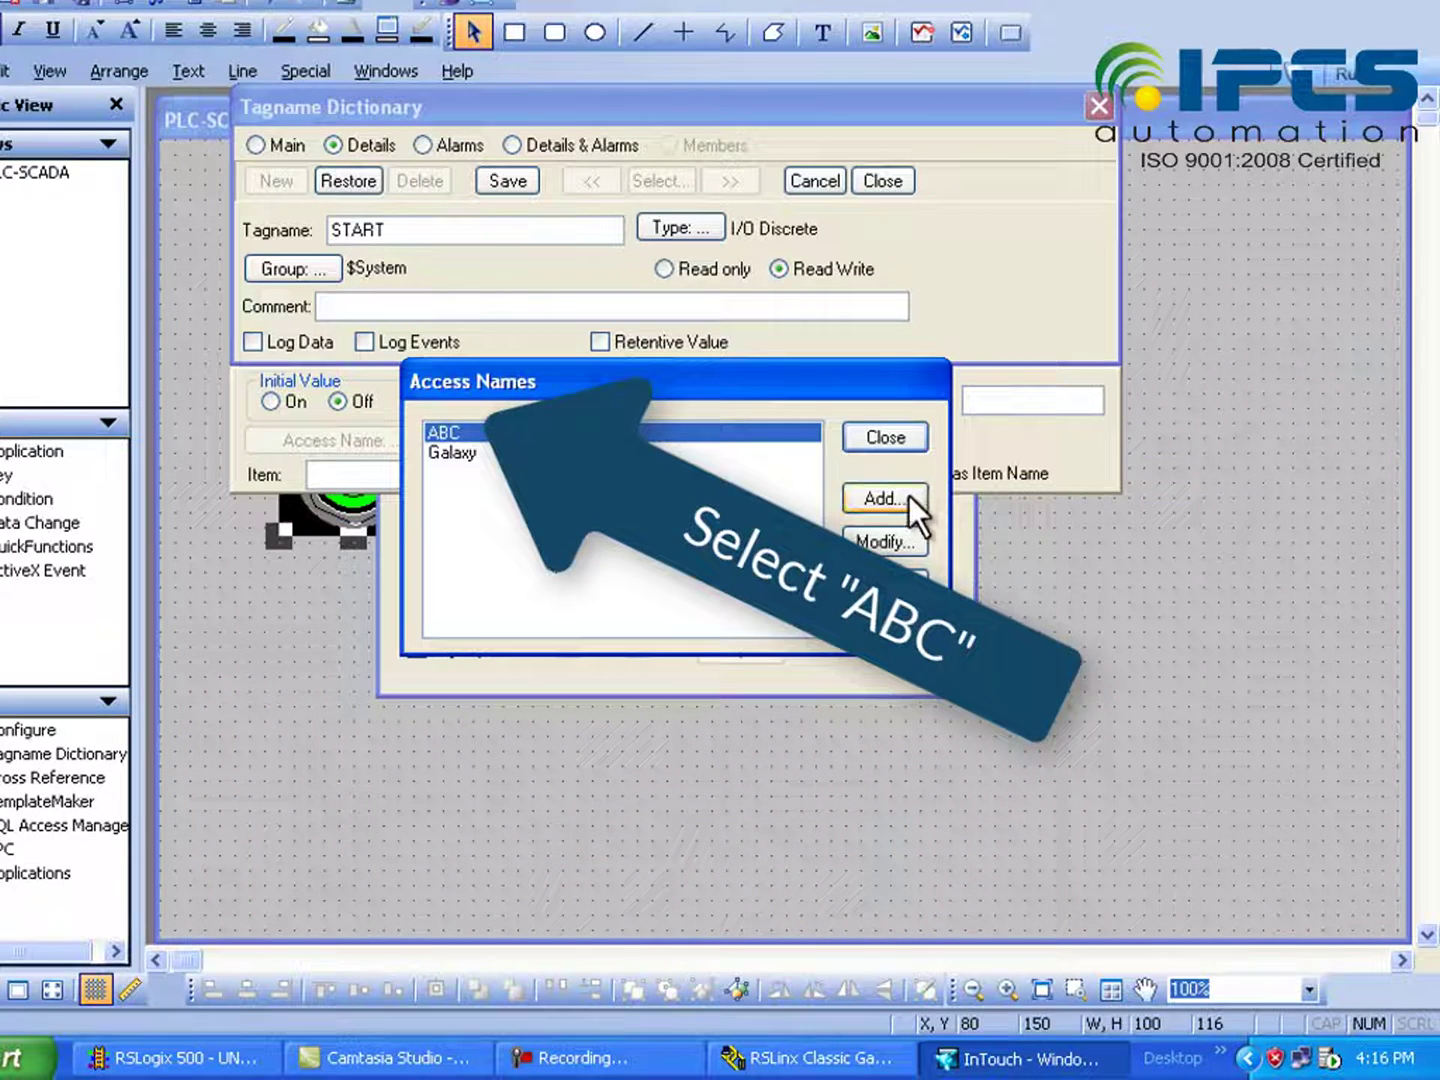
left_click(890, 445)
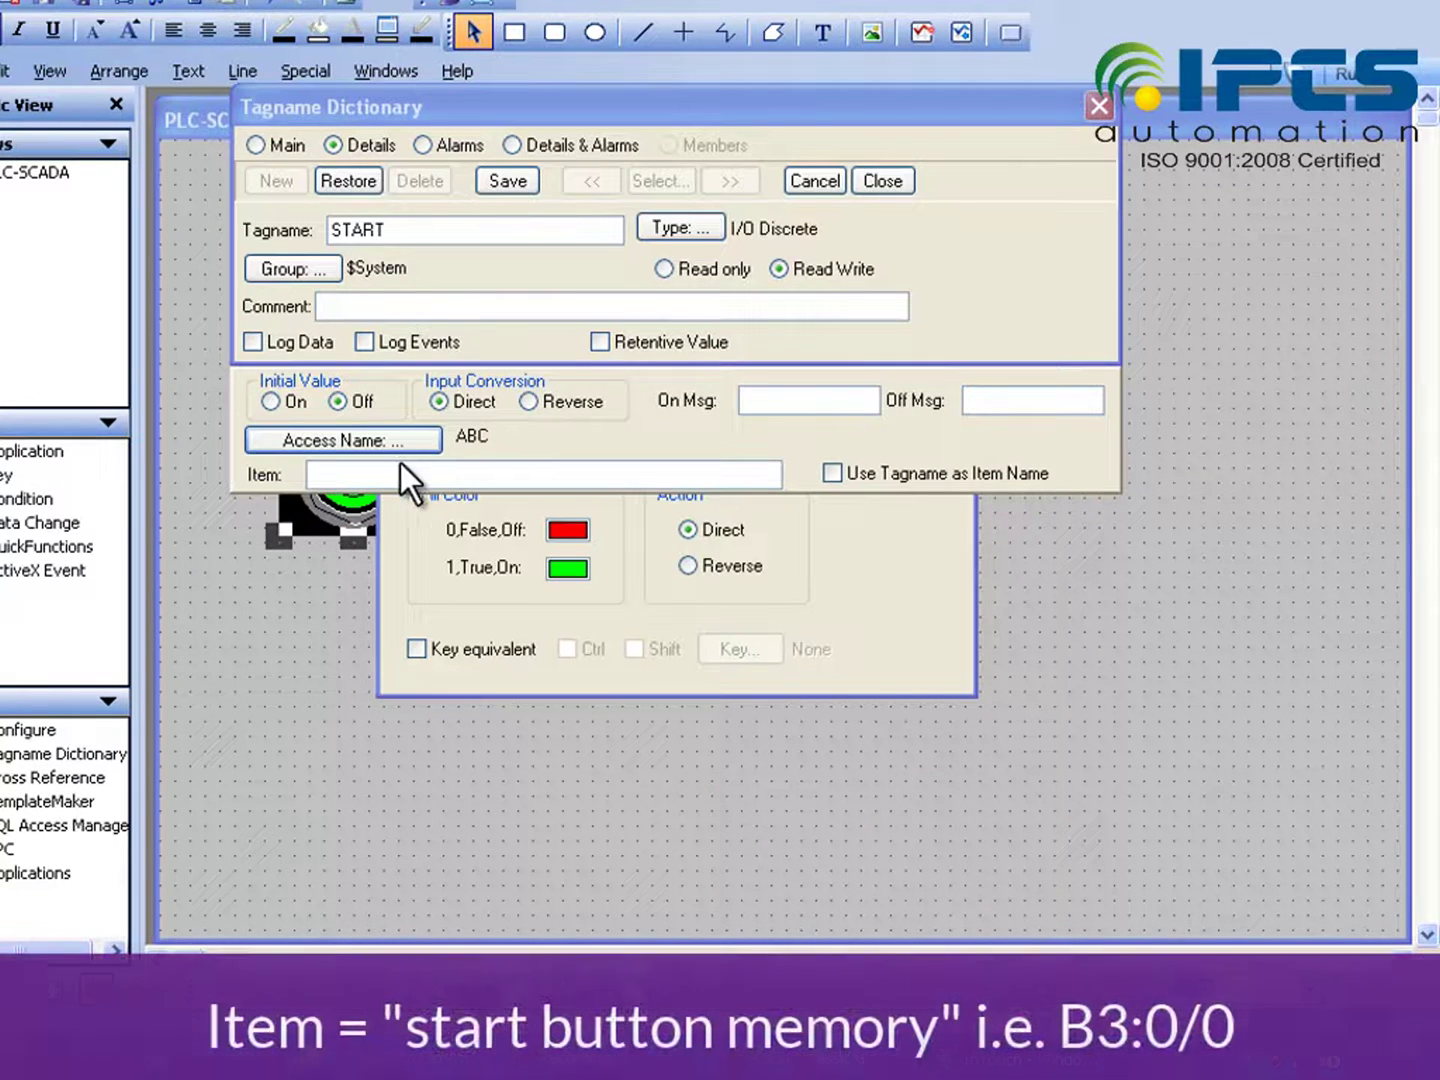
left_click(343, 475)
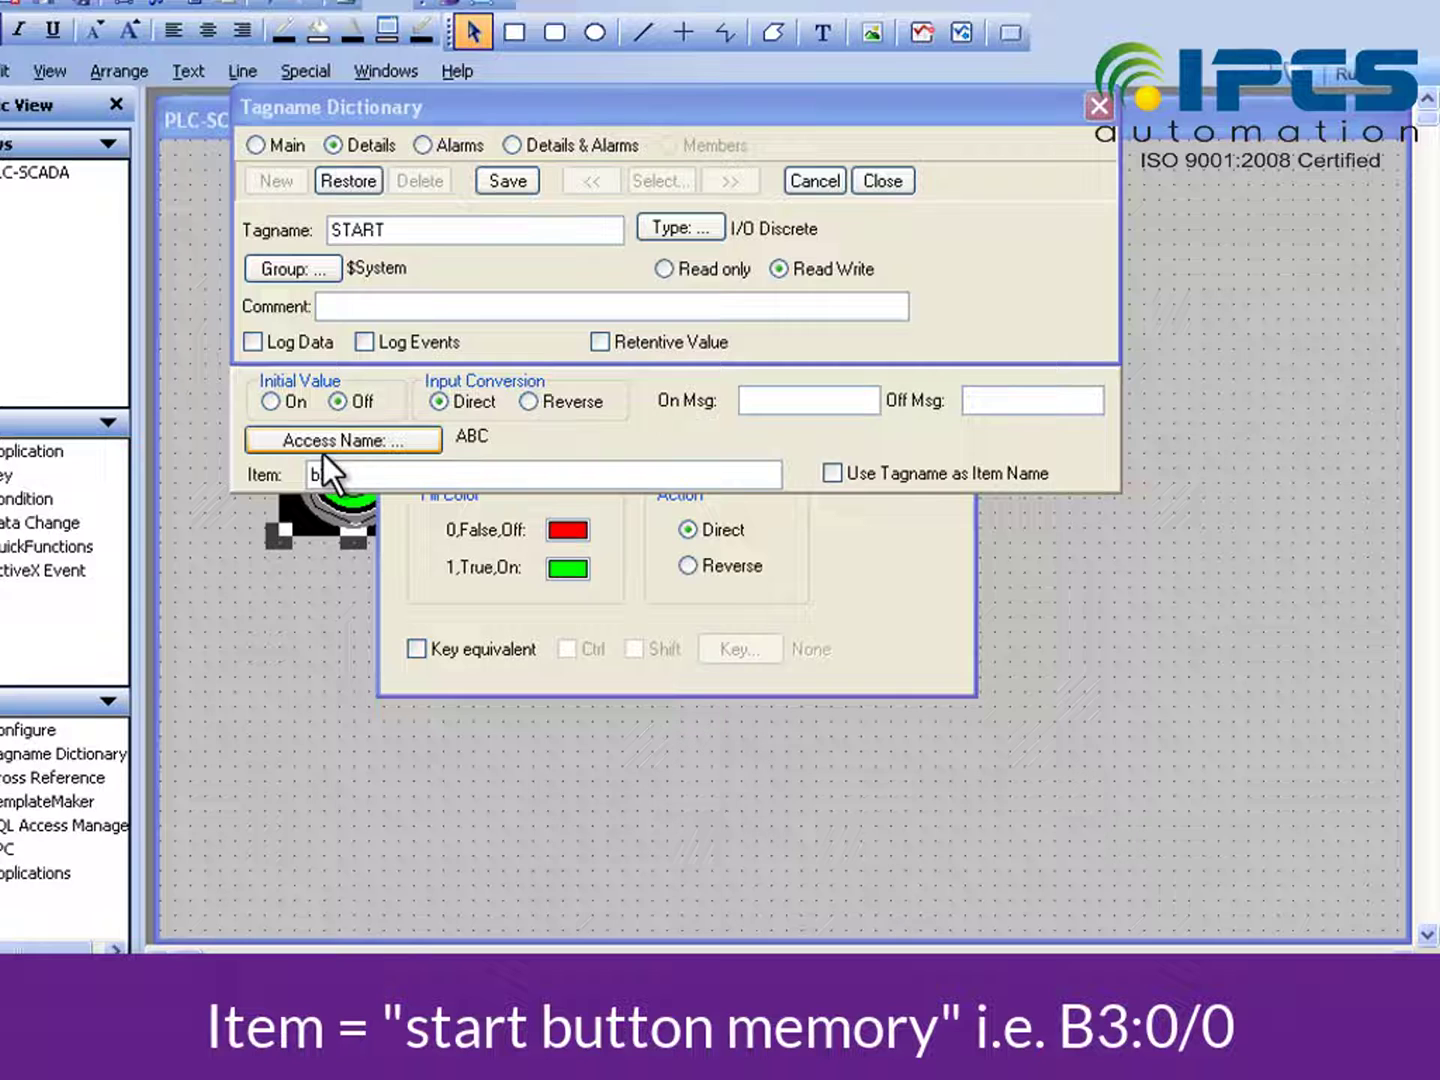
type("b")
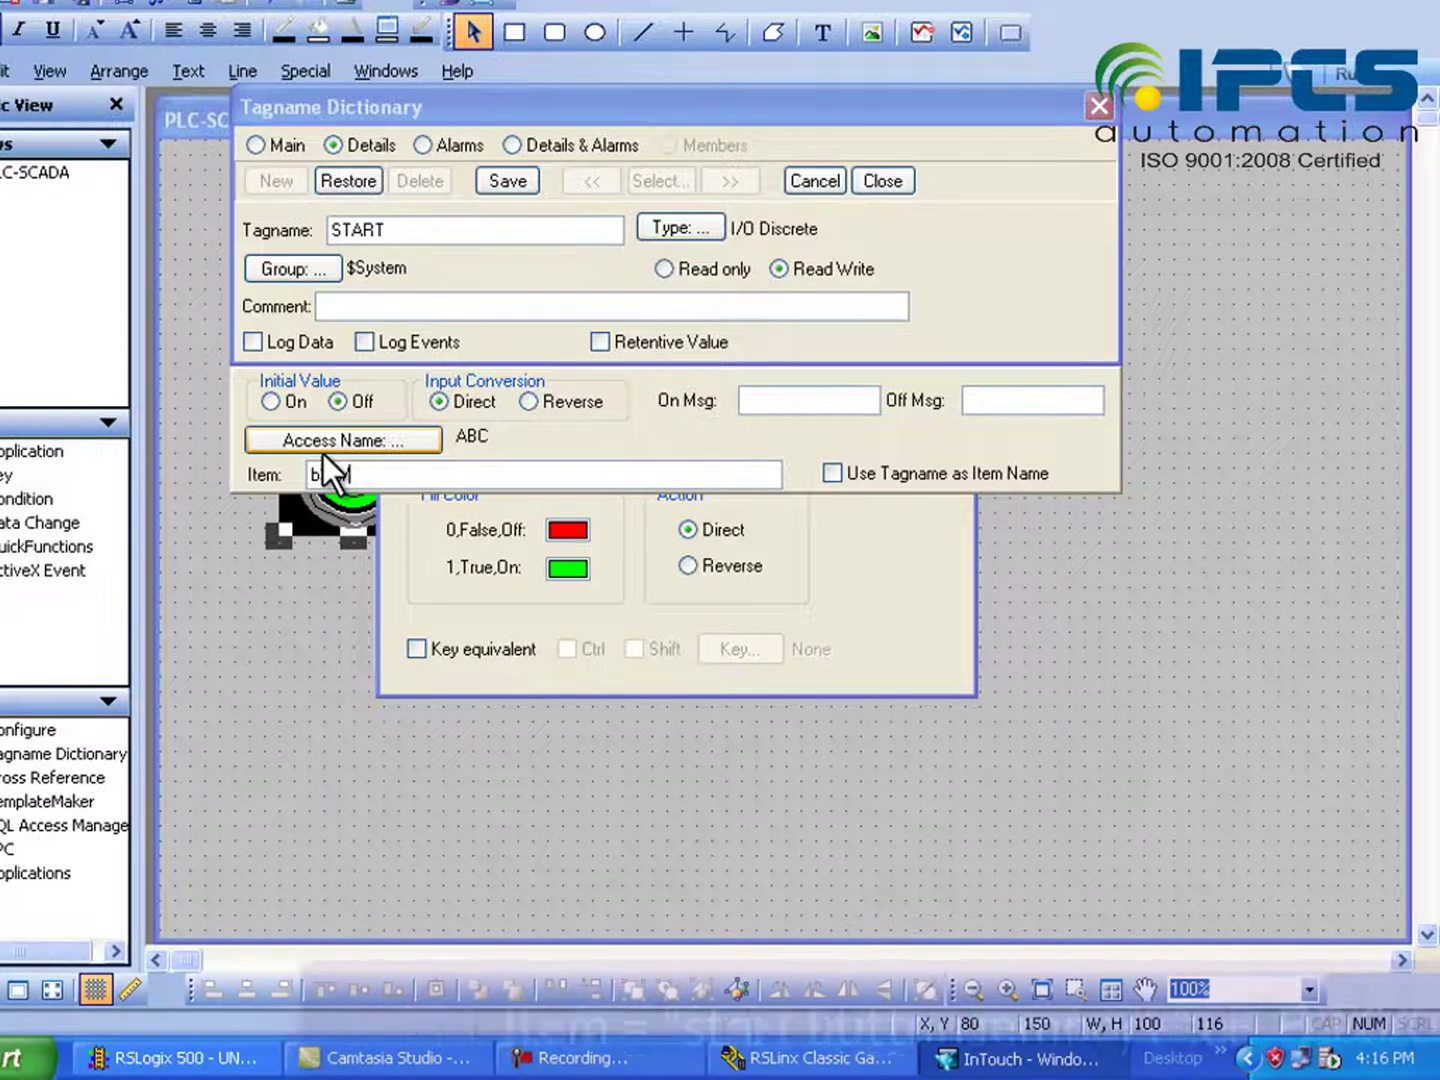
type("3:0/0")
left_click(506, 183)
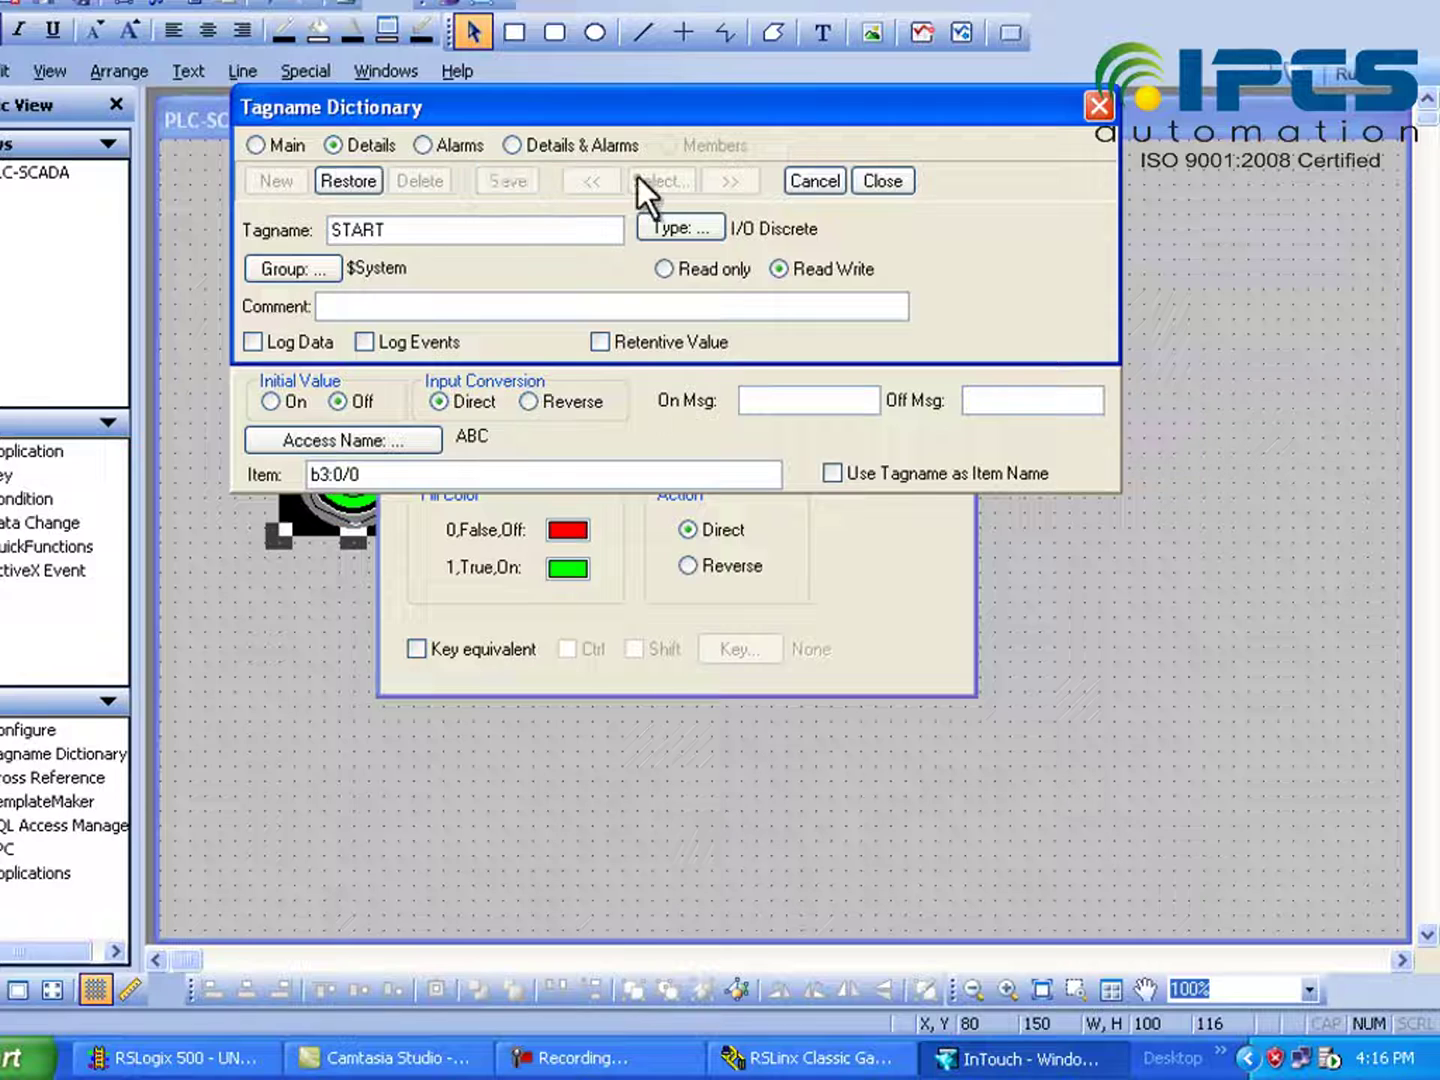
Fill the Start button bright green off and pale green on, then save the PLC-SCADA window
left_click(878, 185)
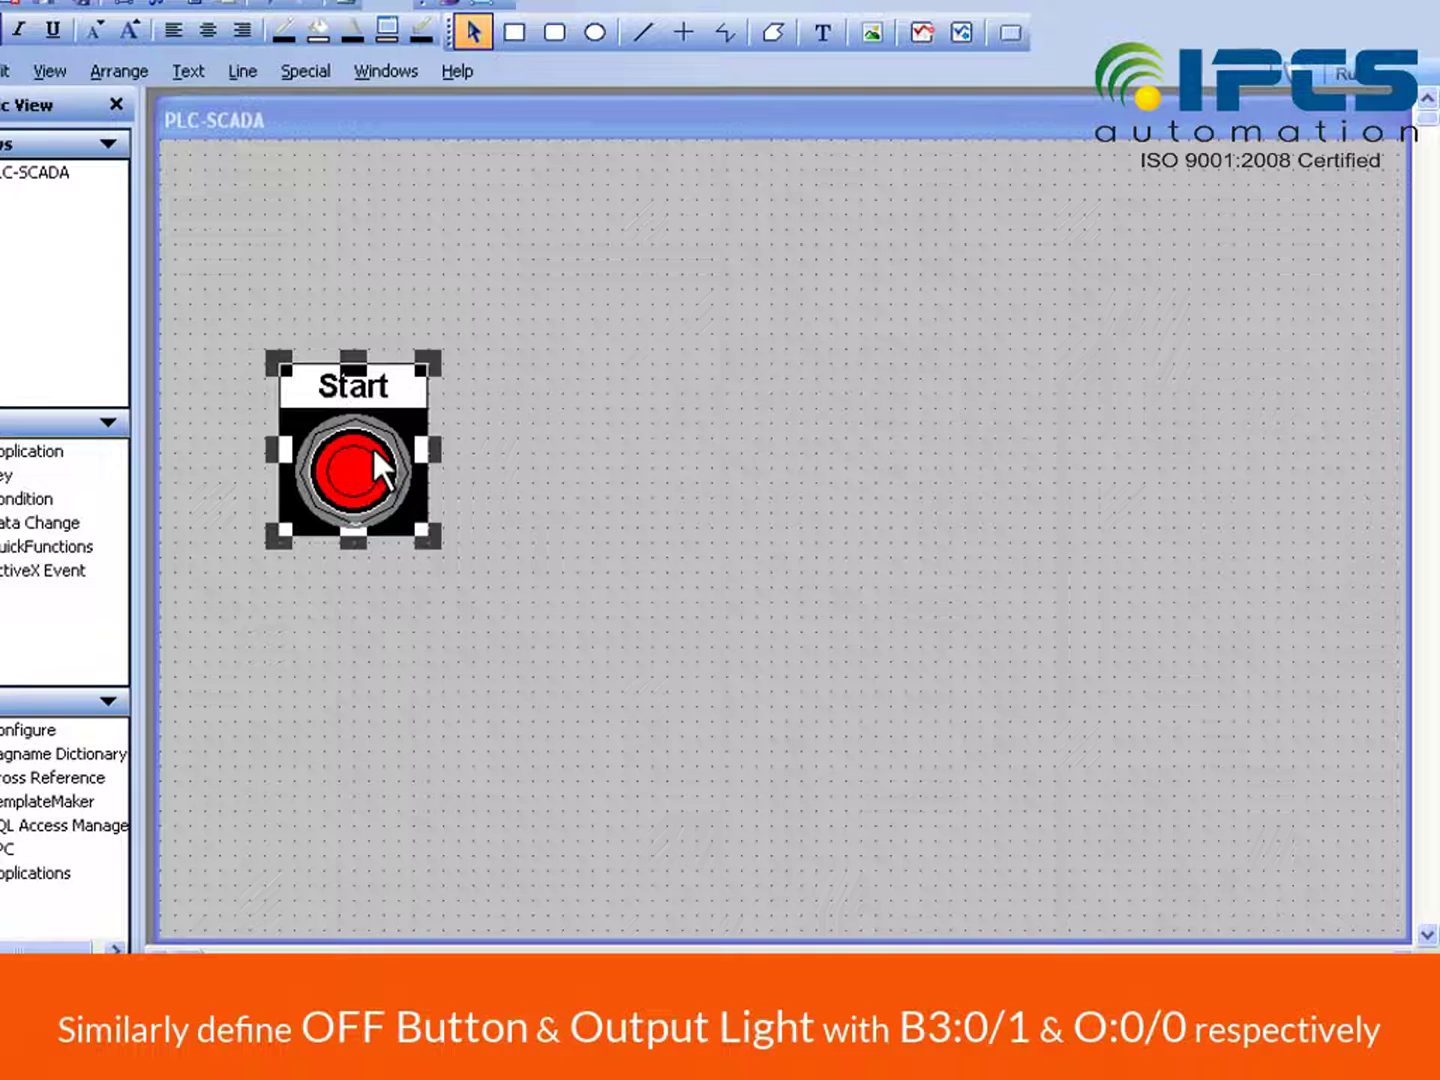
double_click(372, 444)
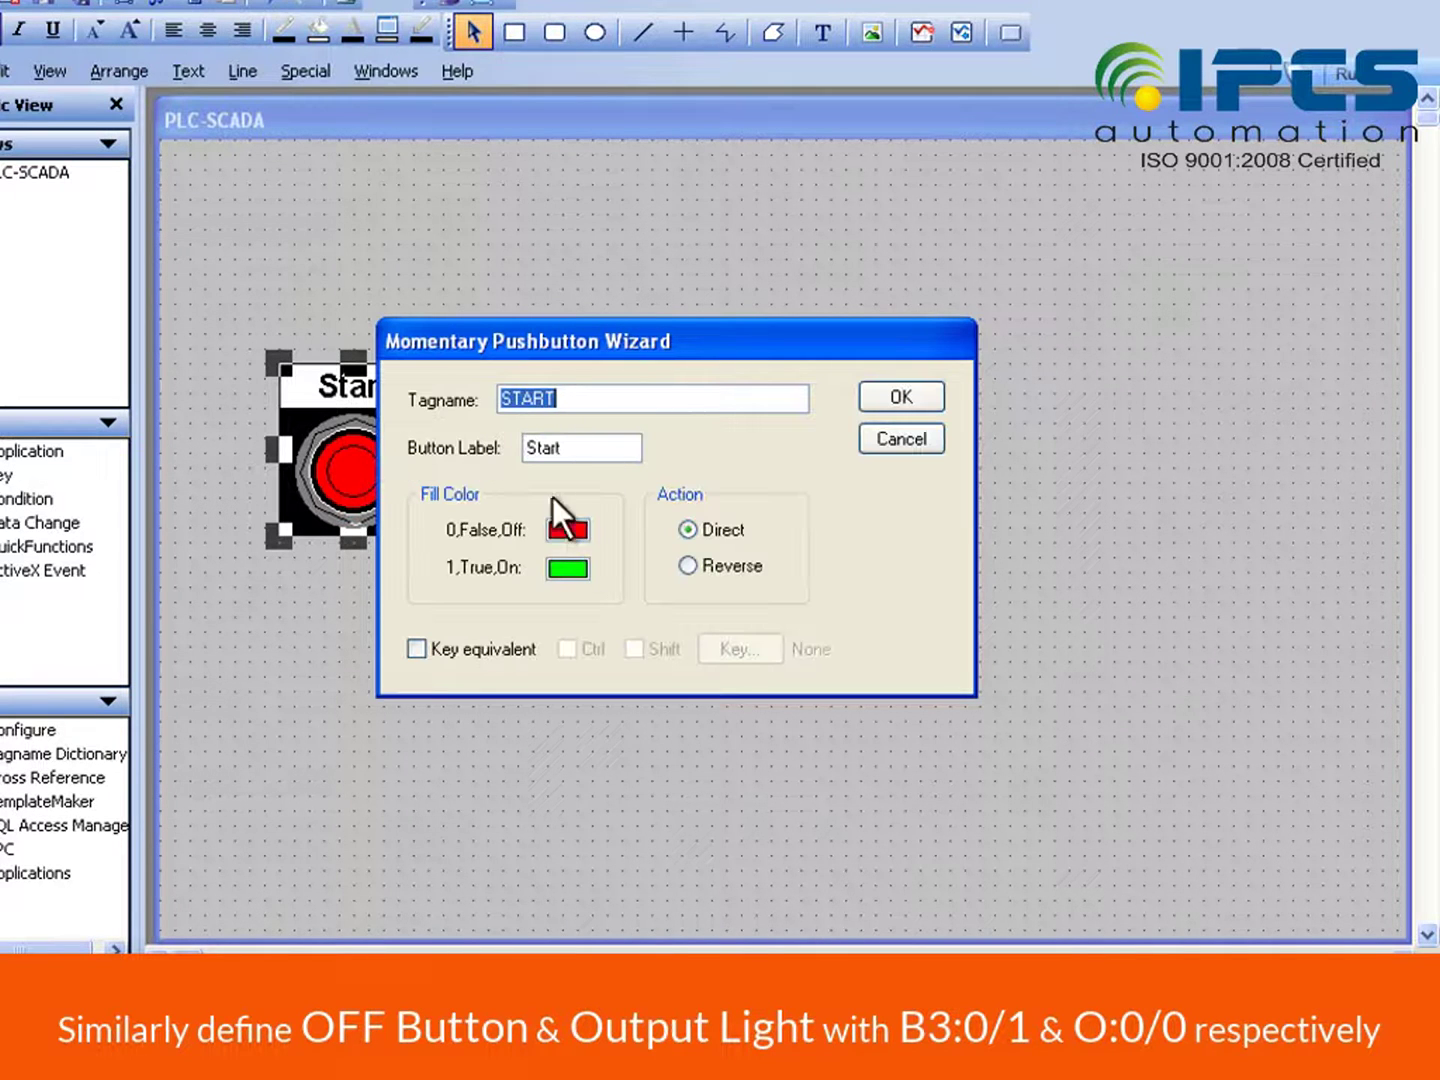
left_click(578, 532)
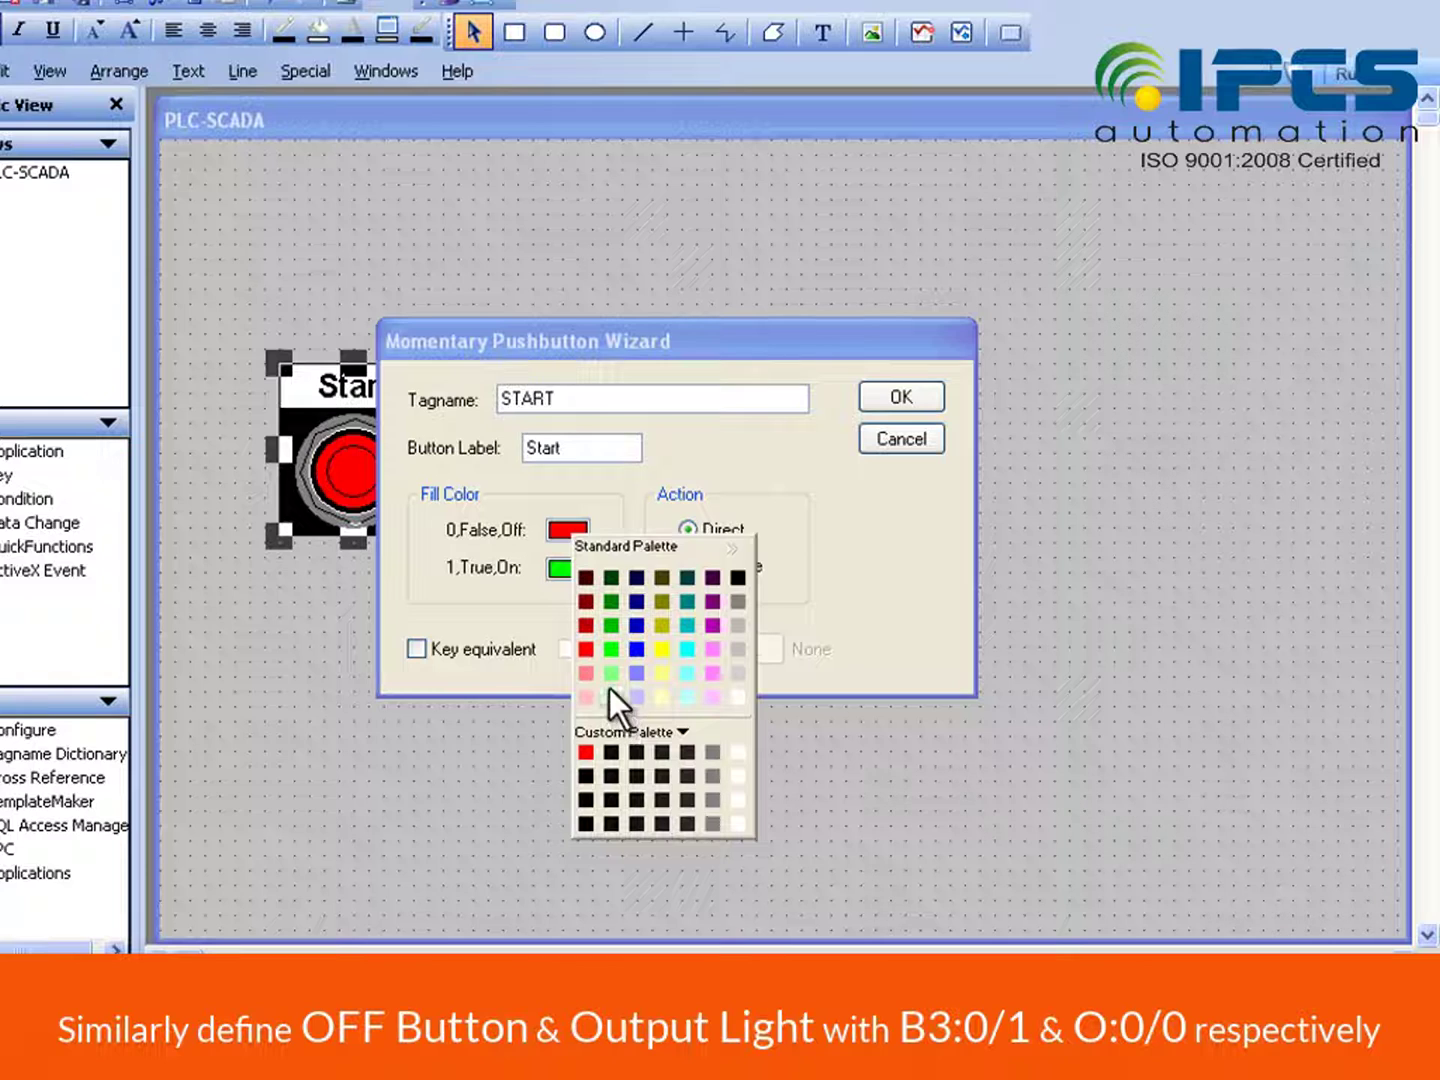
left_click(608, 649)
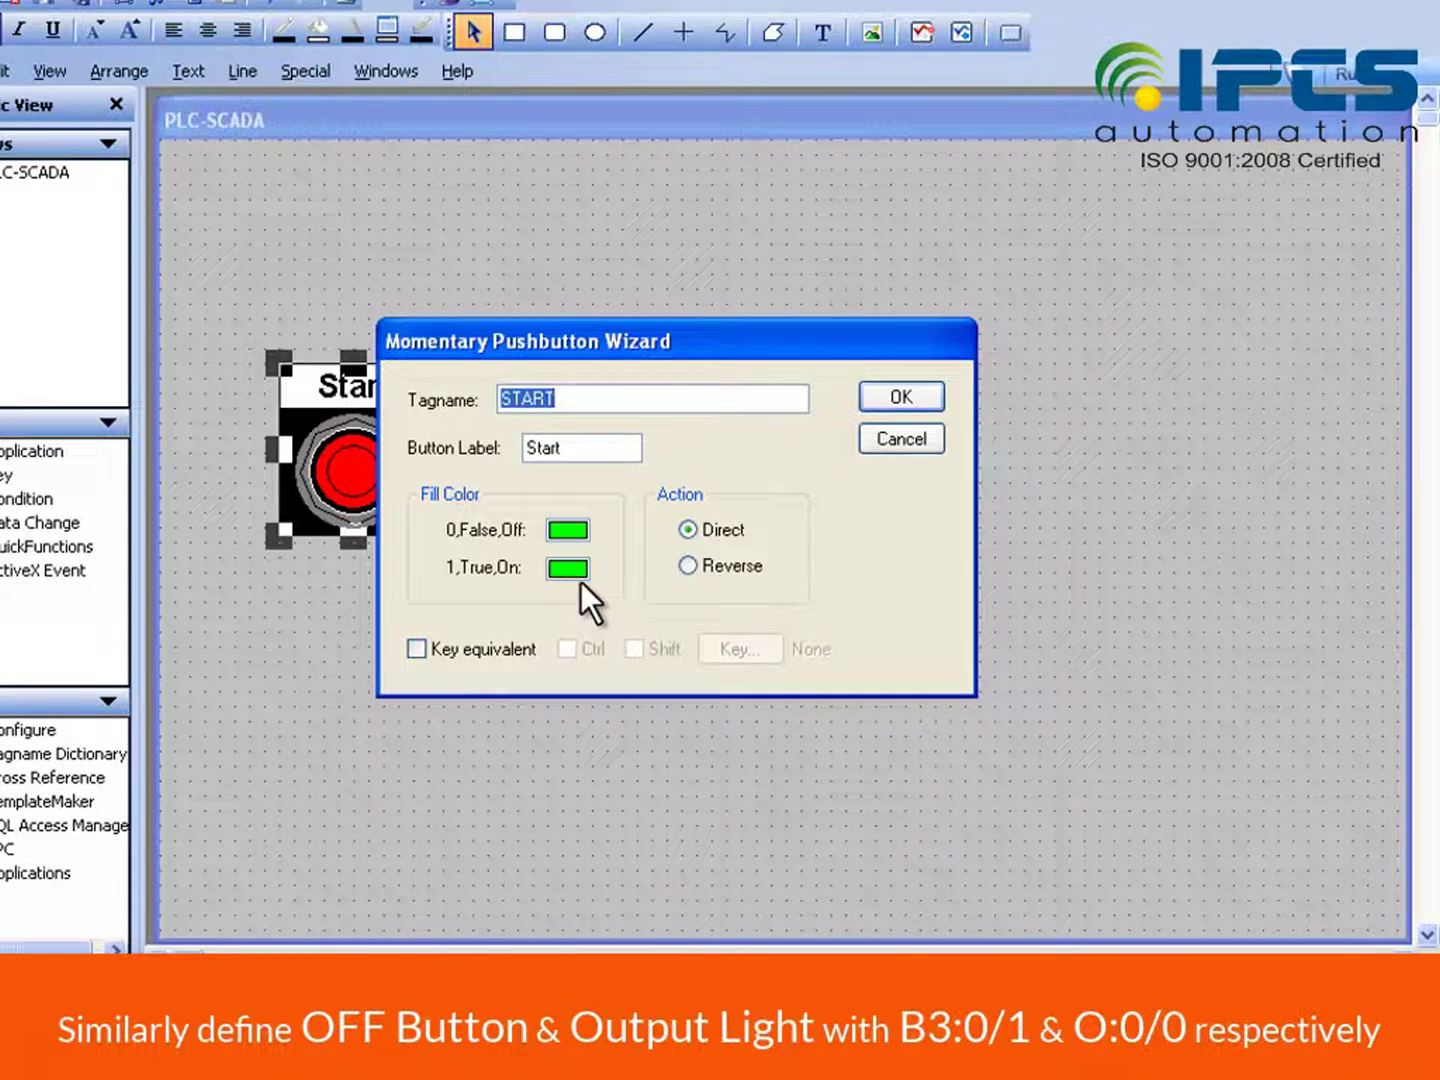
left_click(578, 570)
left_click(614, 731)
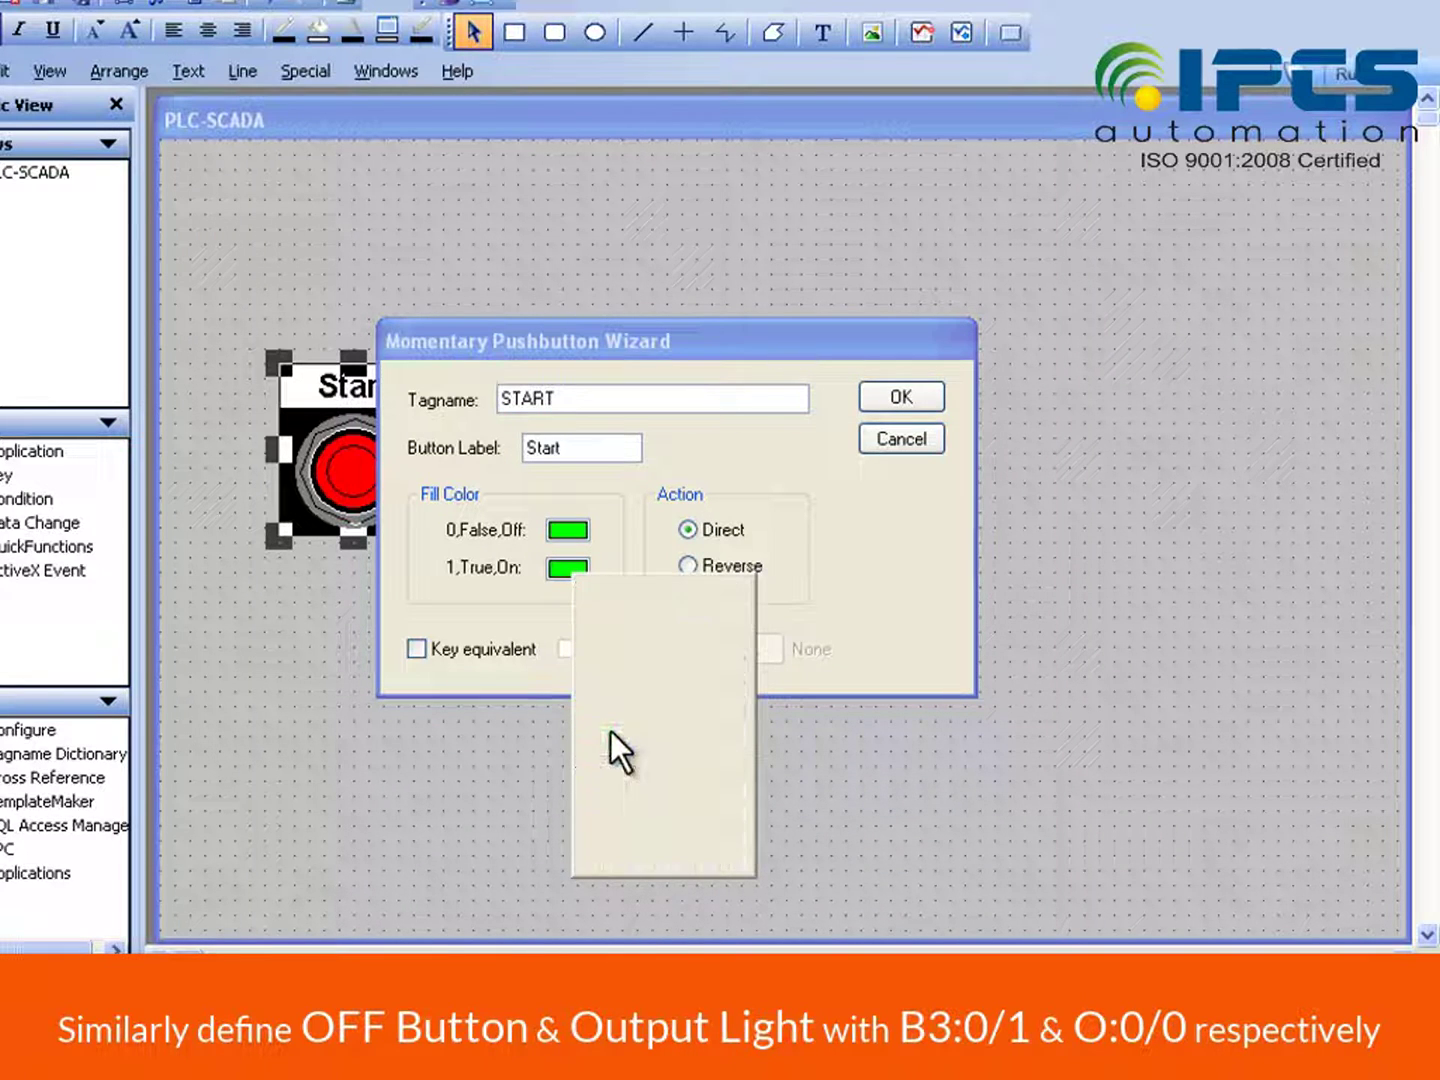
left_click(919, 395)
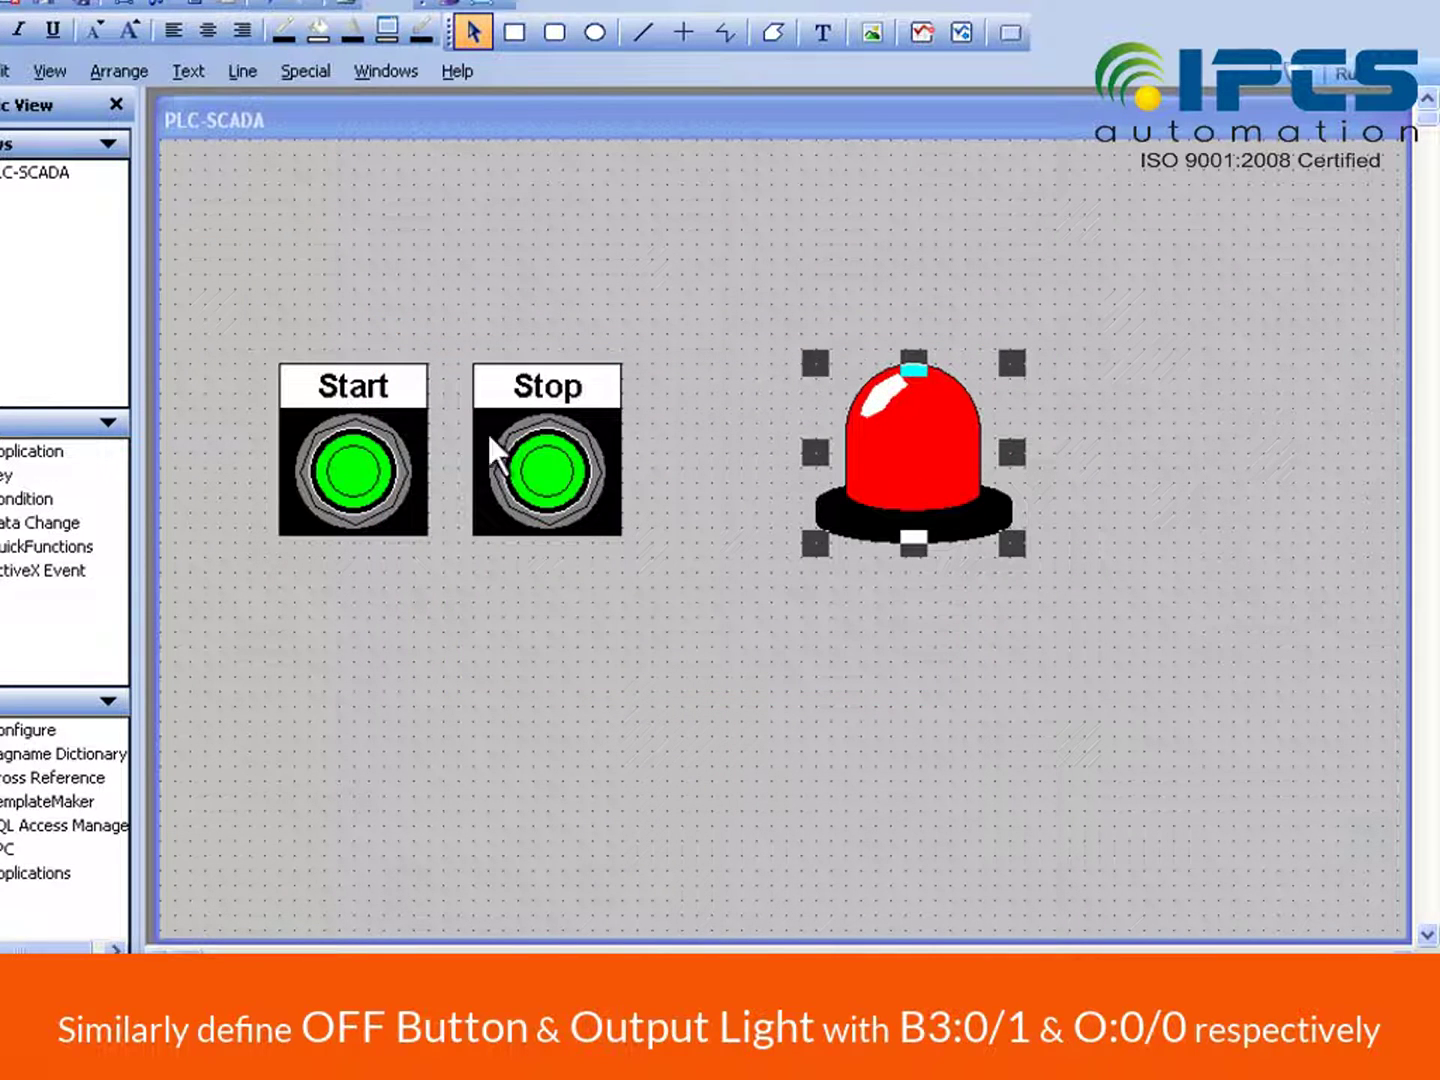
left_click(68, 4)
left_click(427, 687)
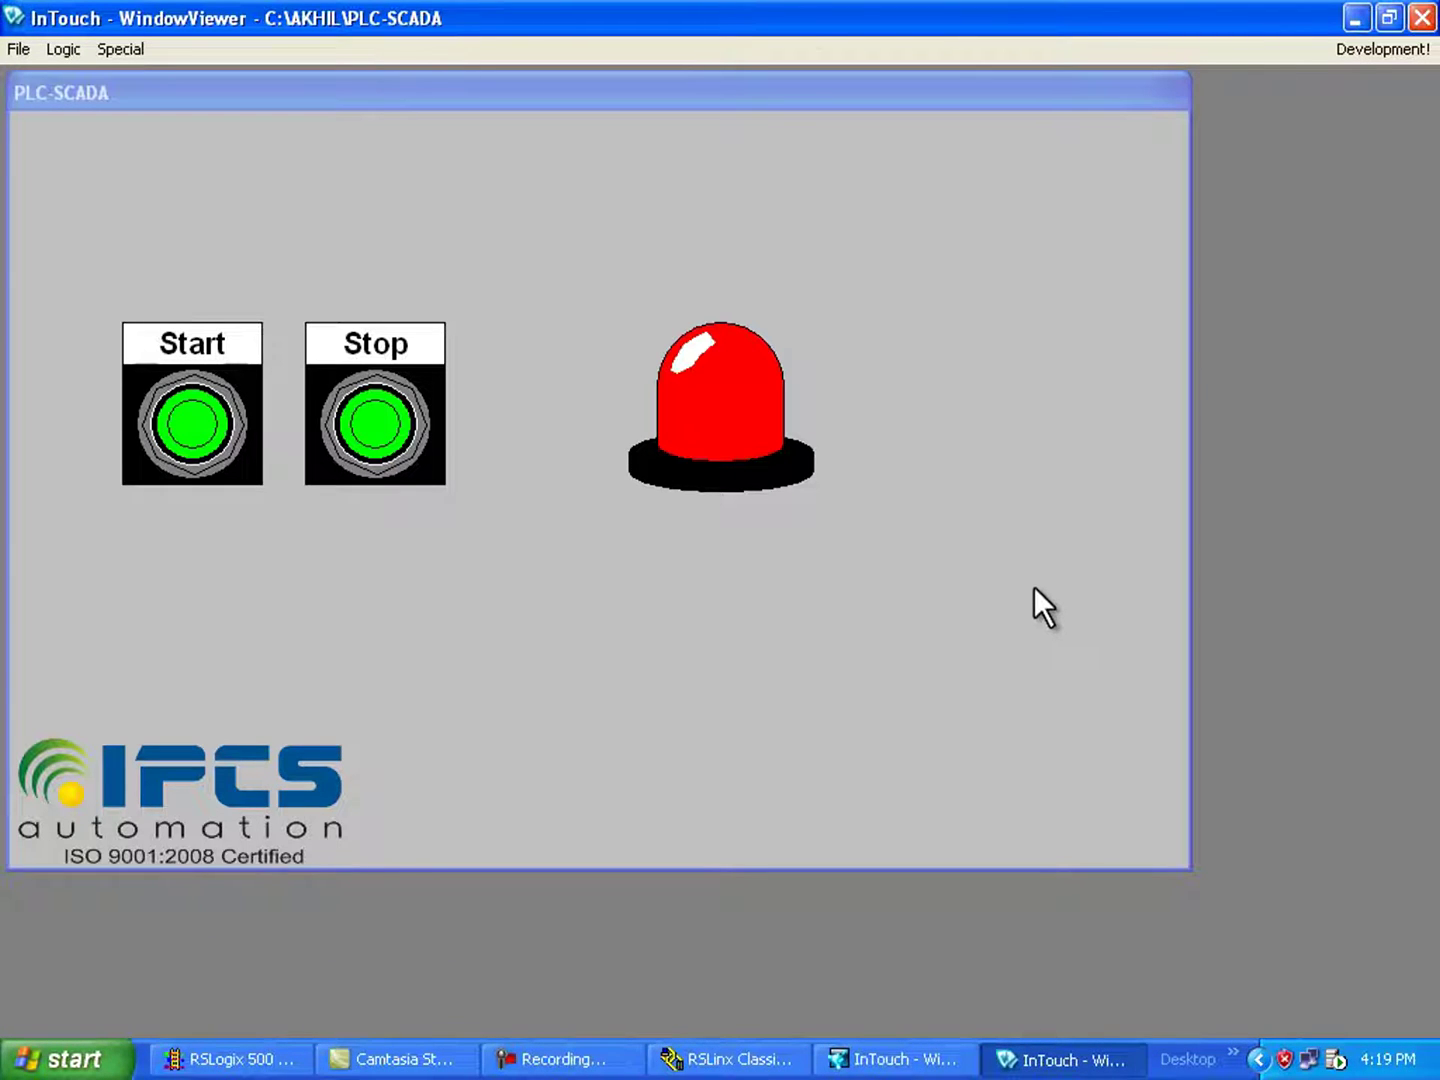
left_click(178, 429)
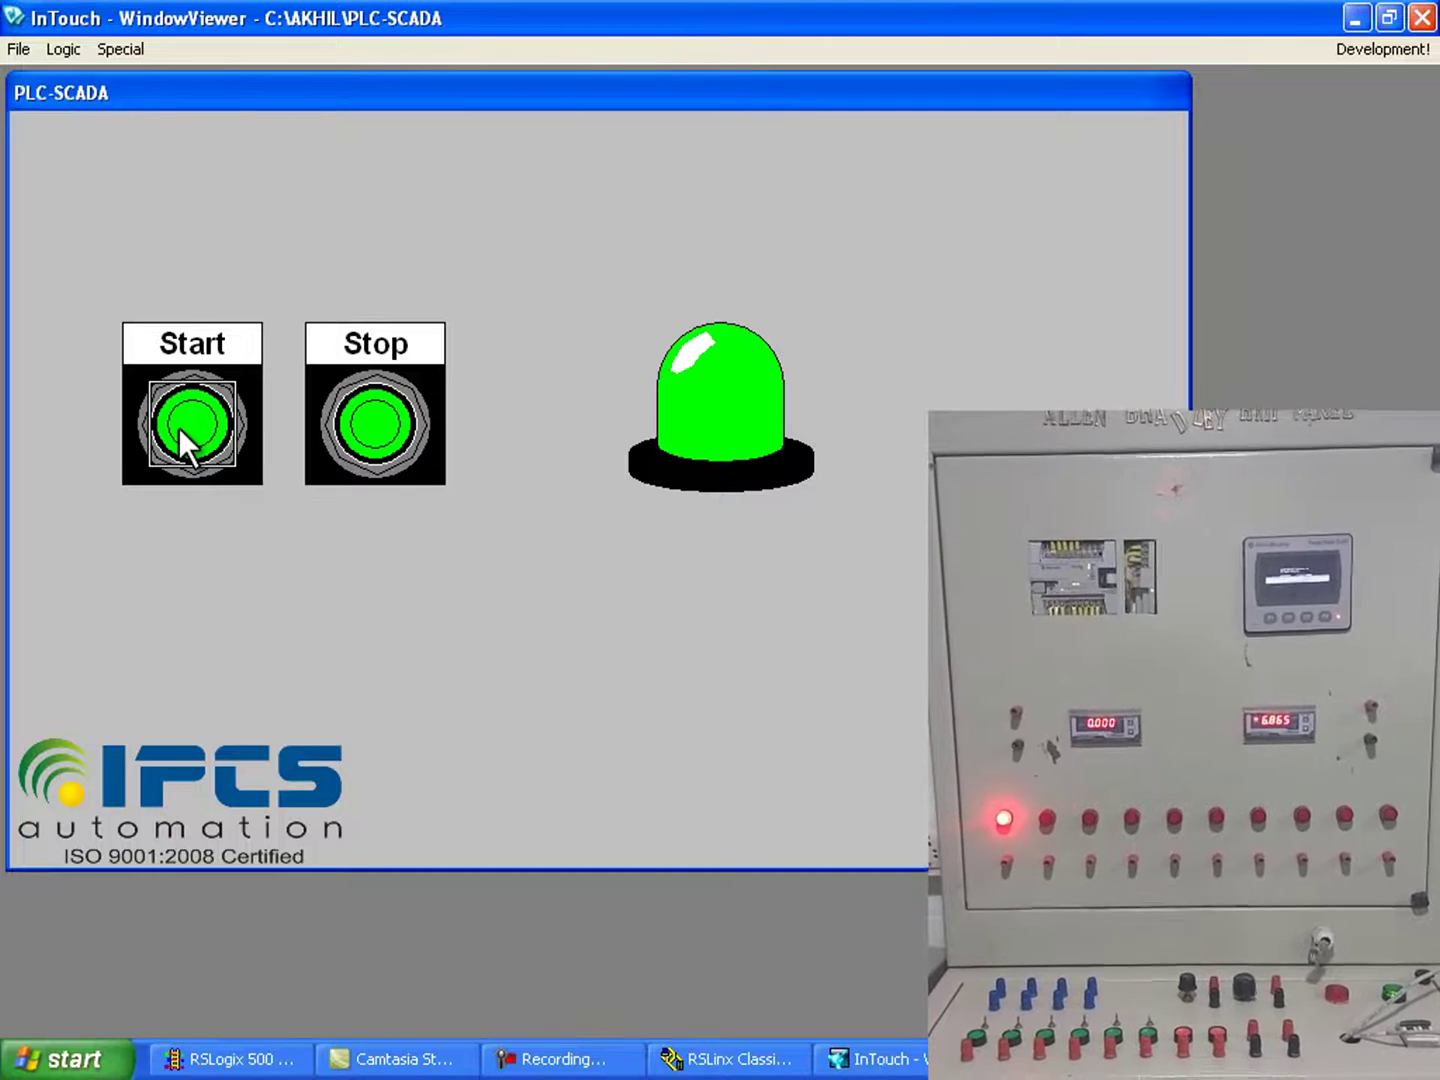
left_click(364, 430)
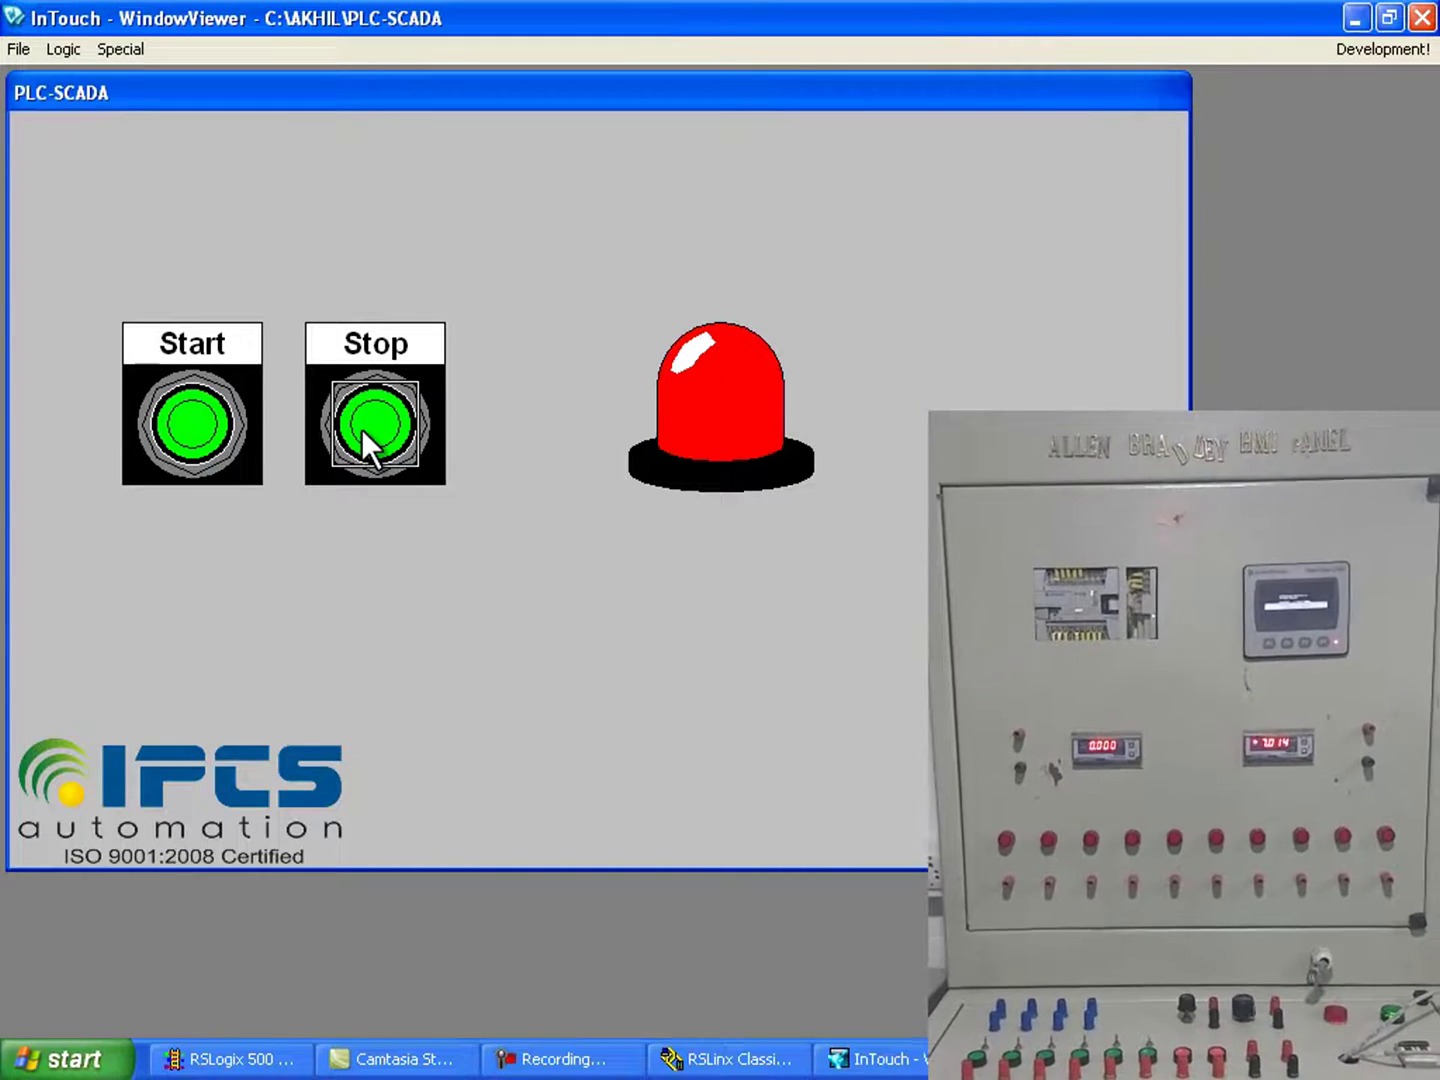
left_click(204, 419)
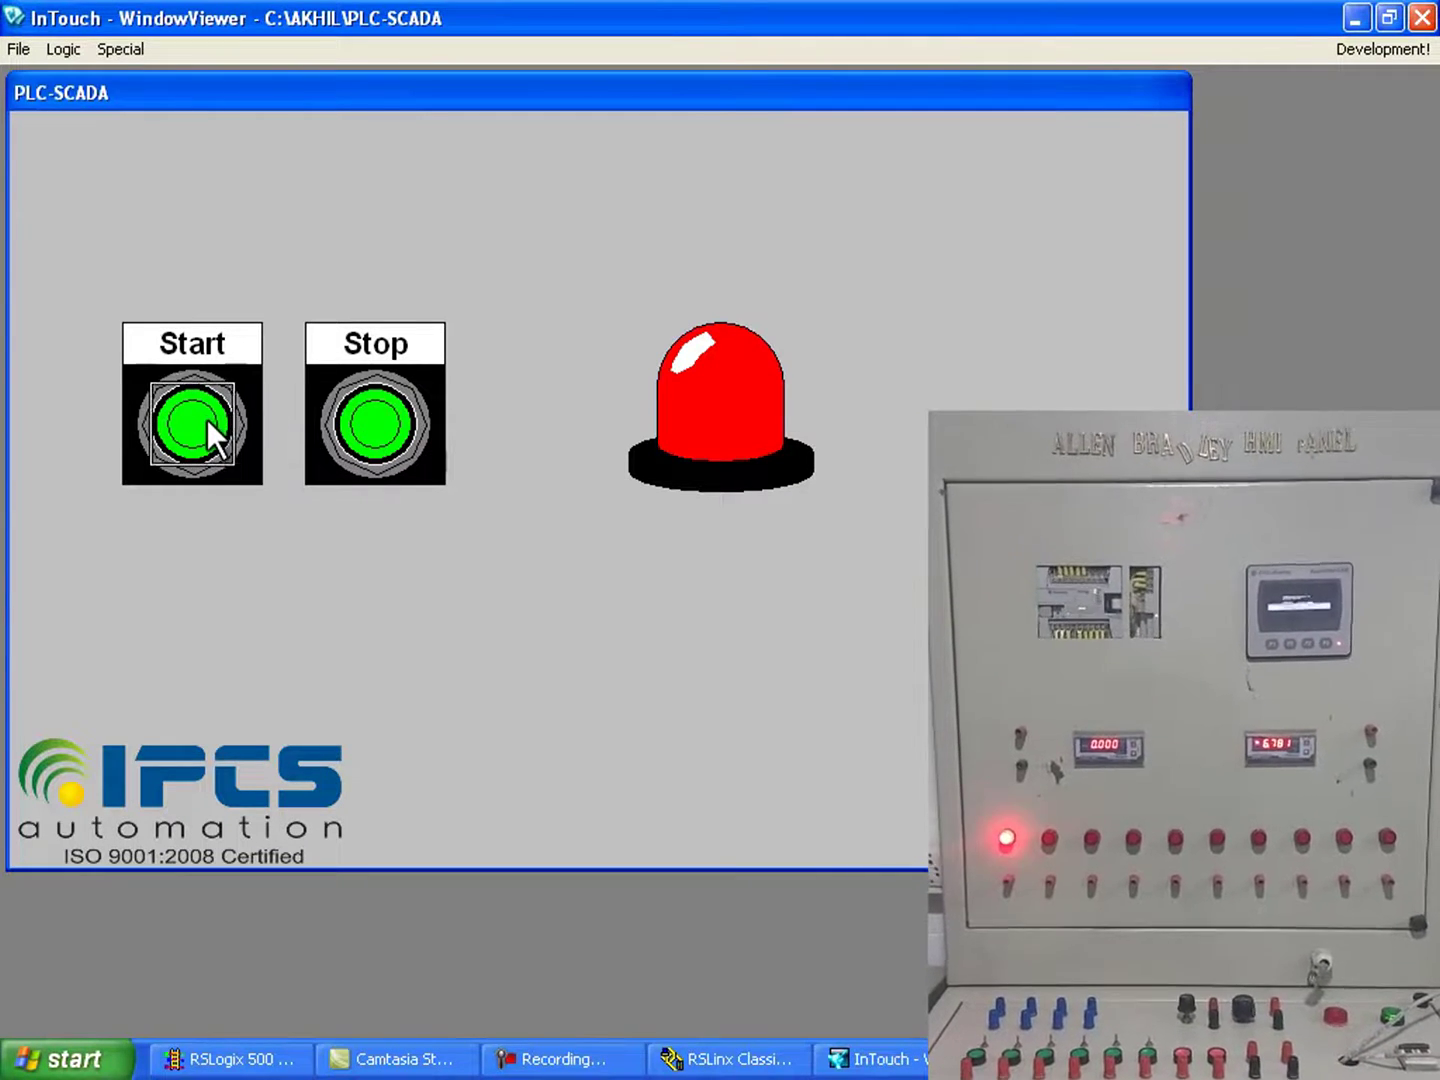
left_click(207, 418)
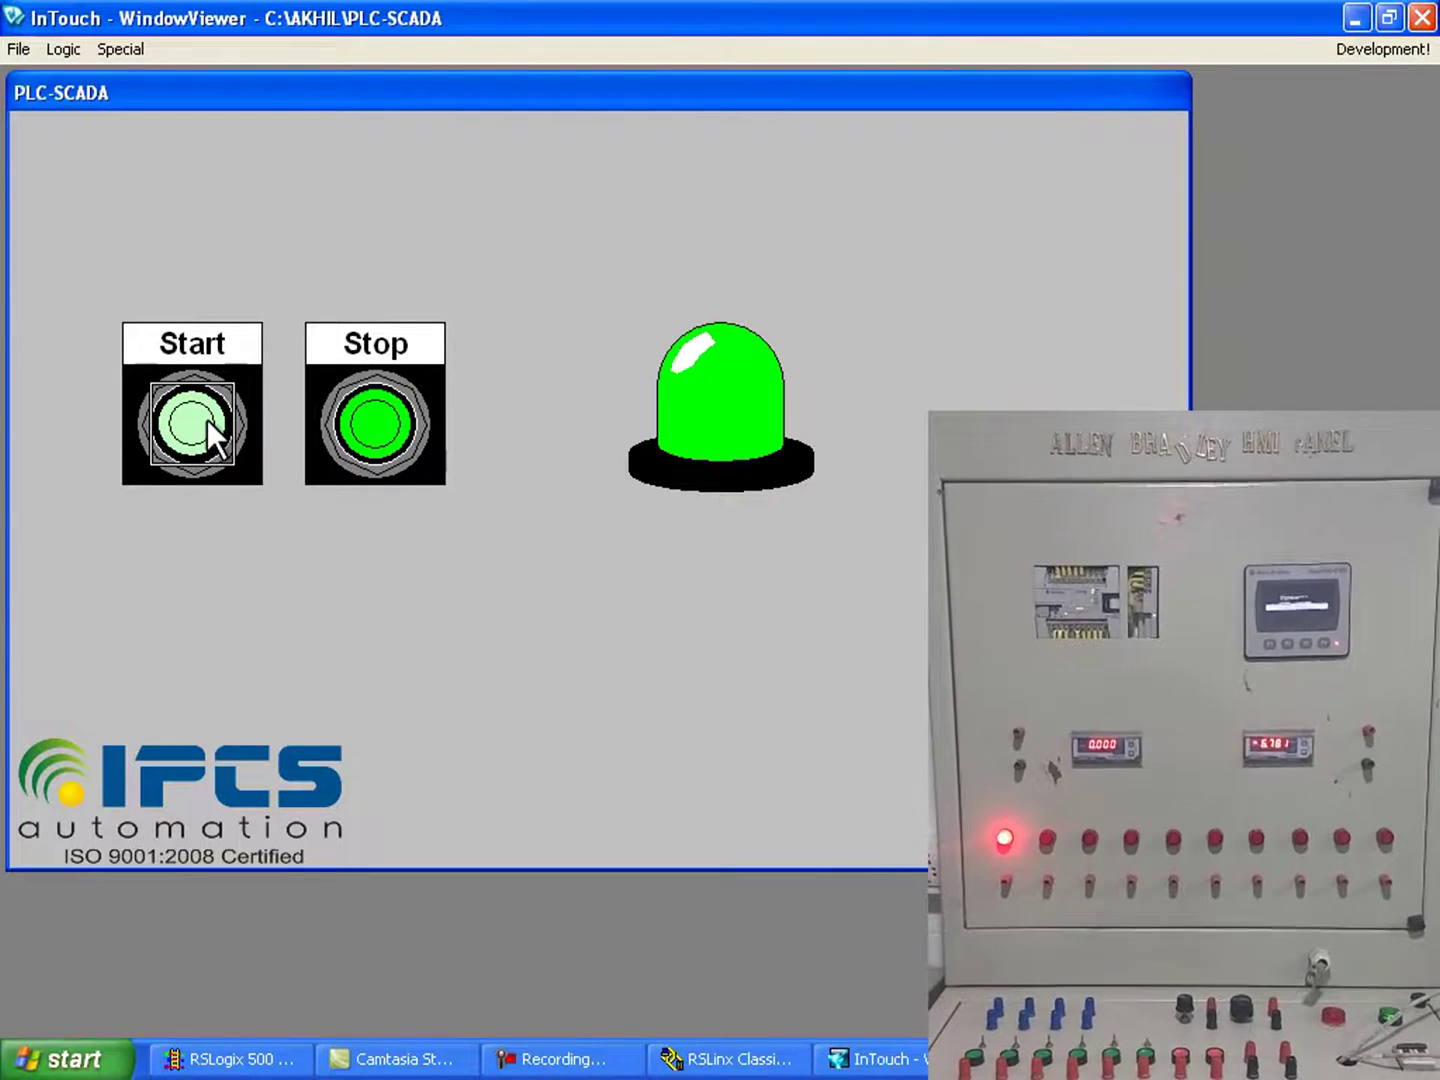
left_click(362, 430)
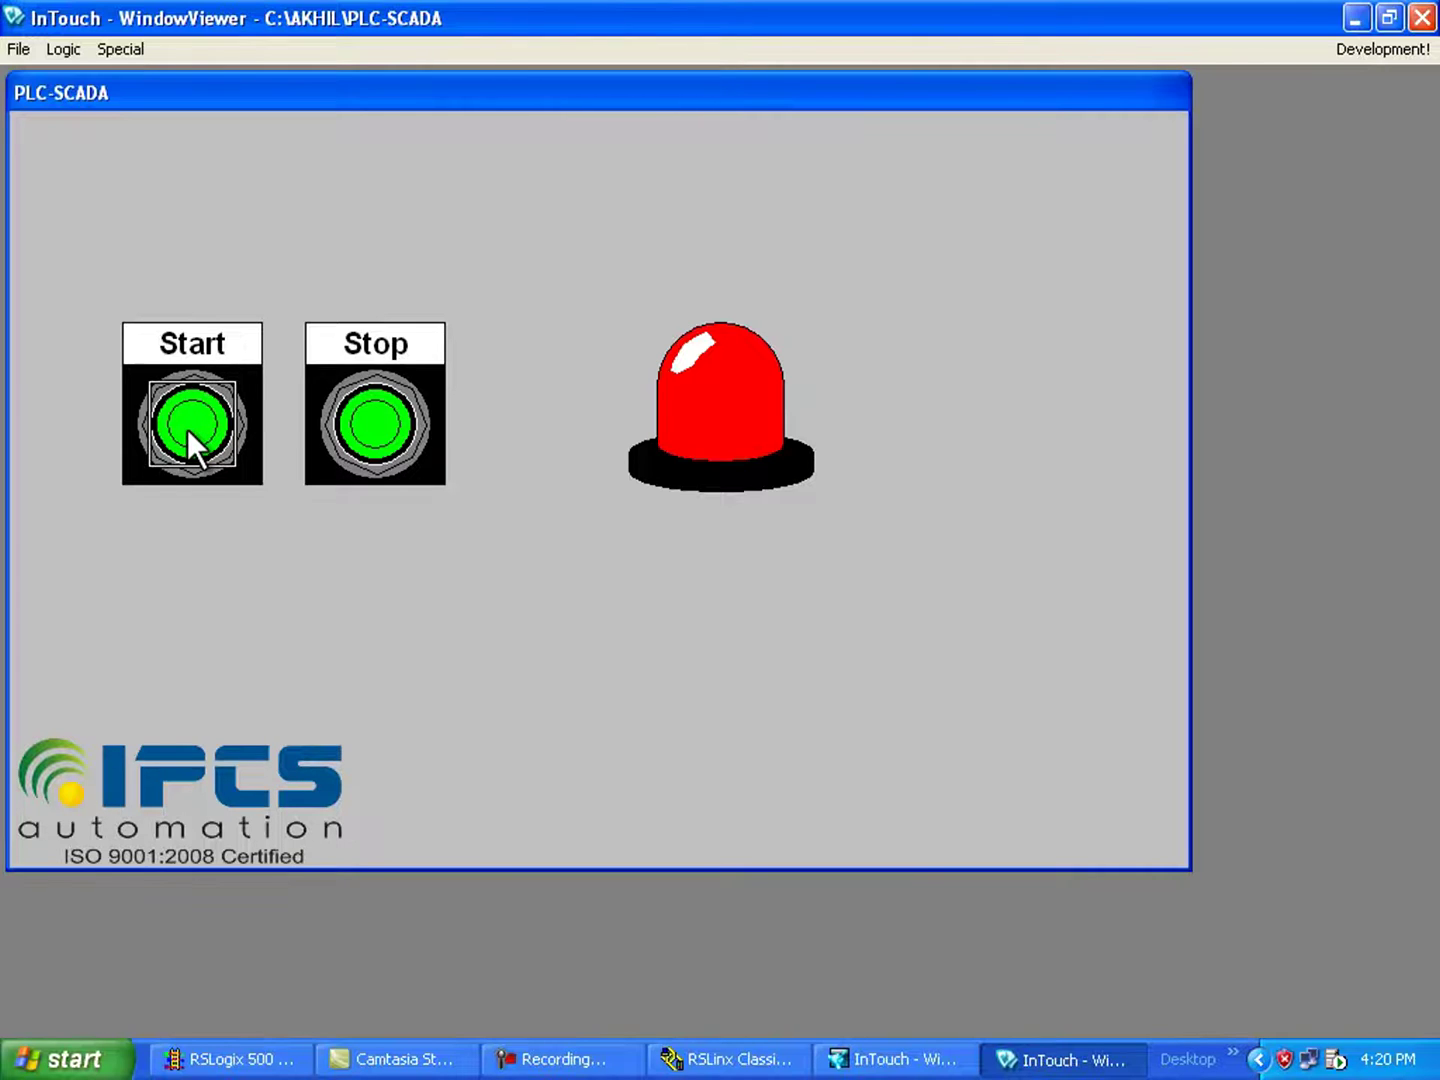
left_click(358, 441)
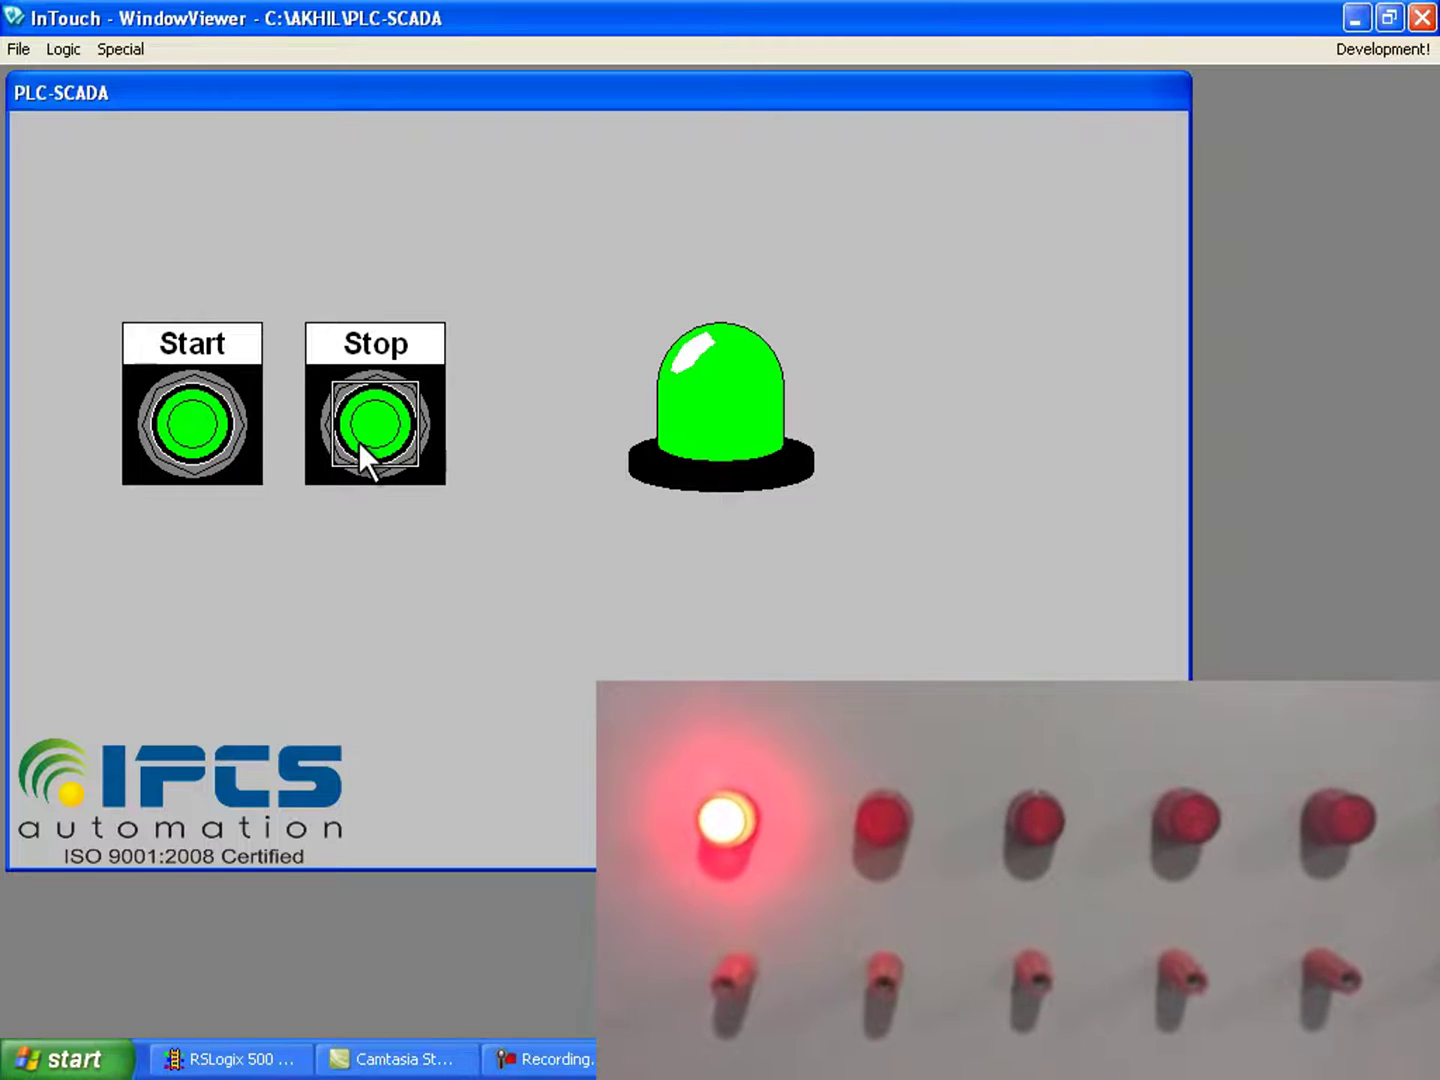
left_click(358, 441)
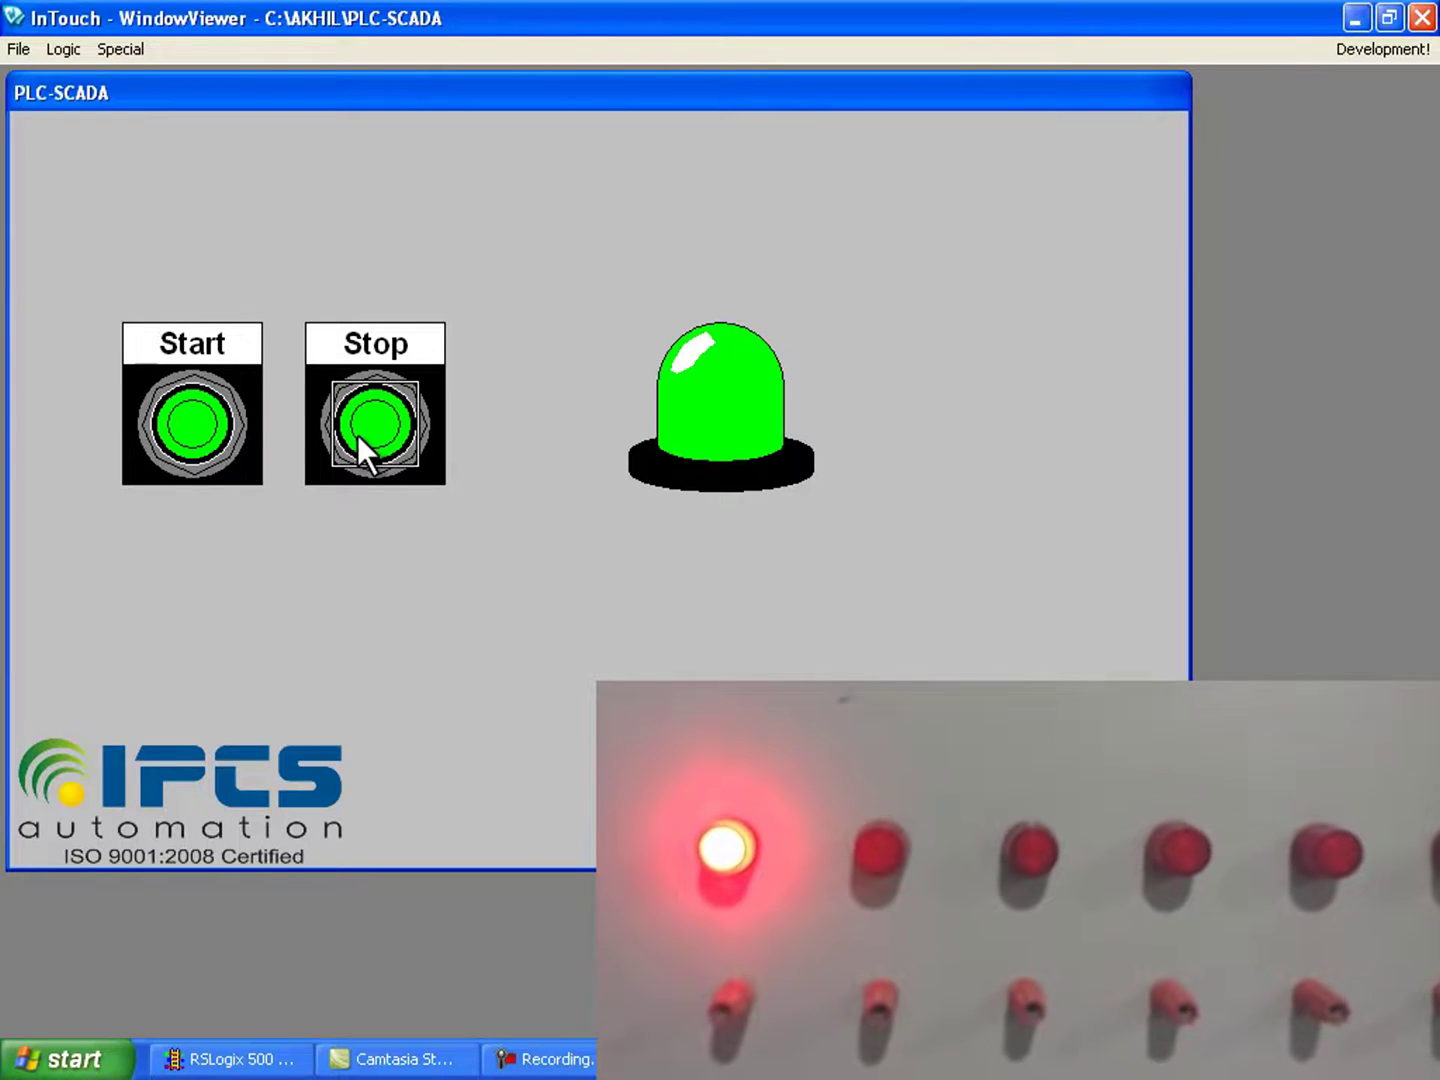
left_click(357, 434)
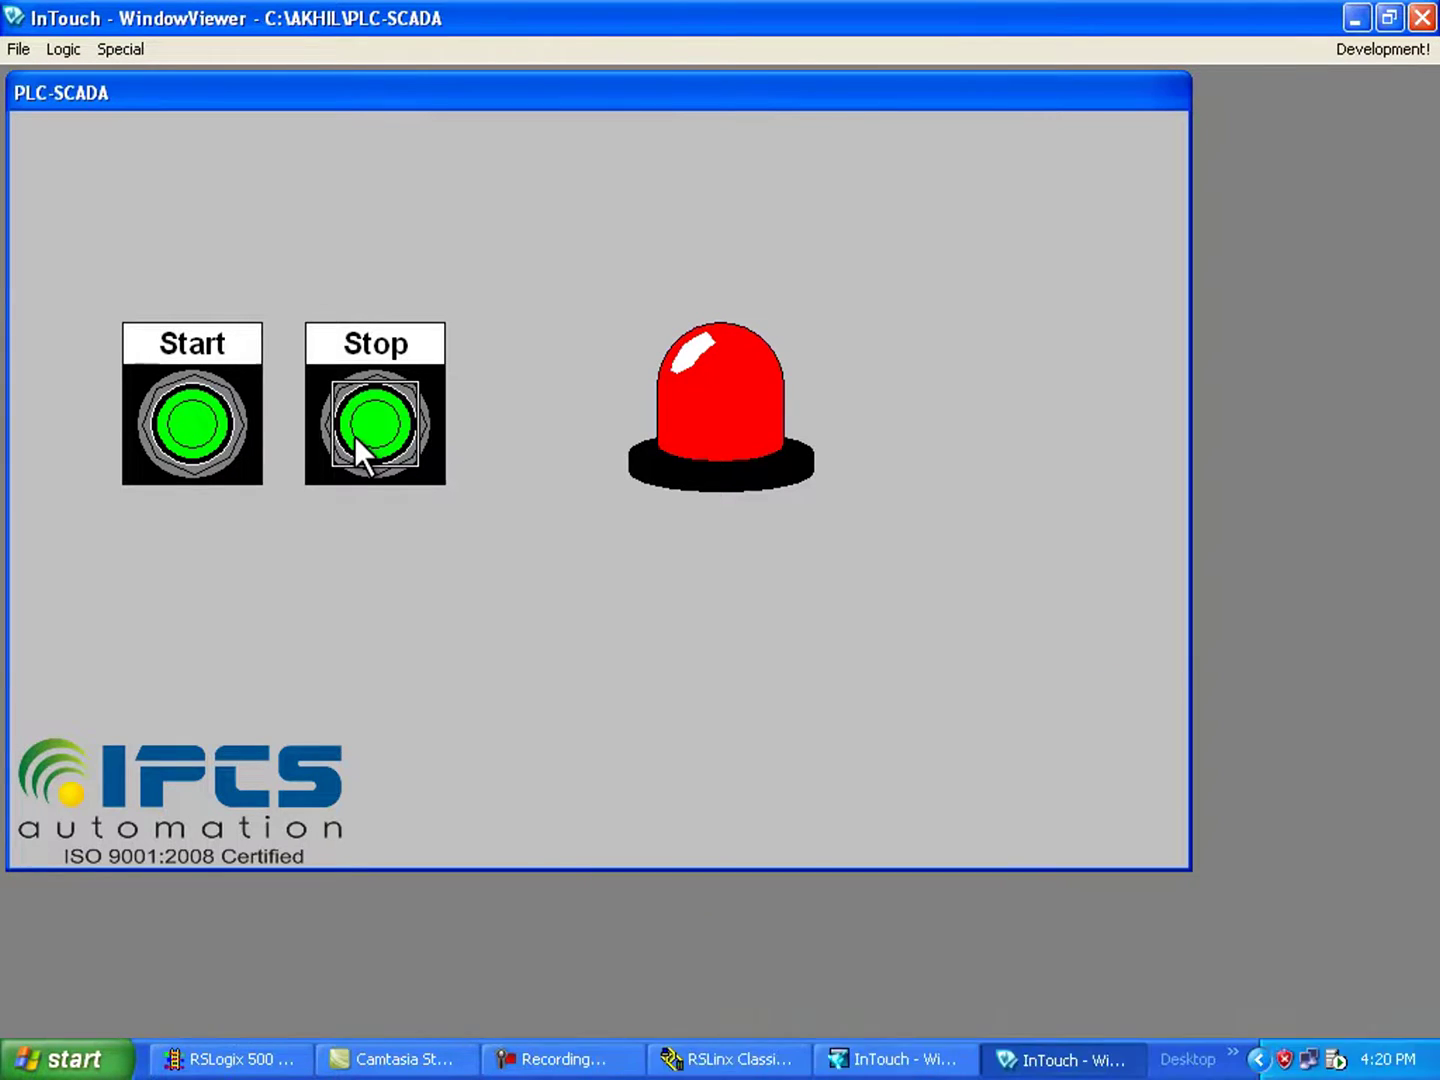